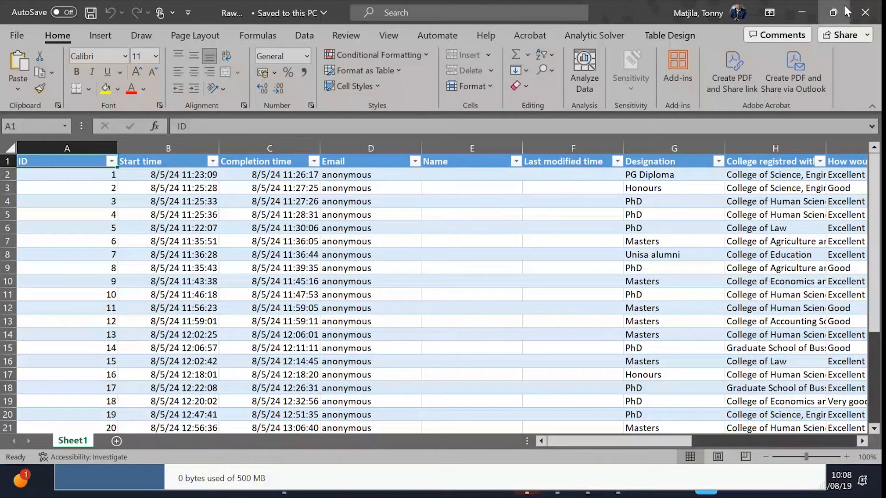
Step: Examine the designation, college and rating columns of the raw survey responses in Sheet1
left_click(839, 10)
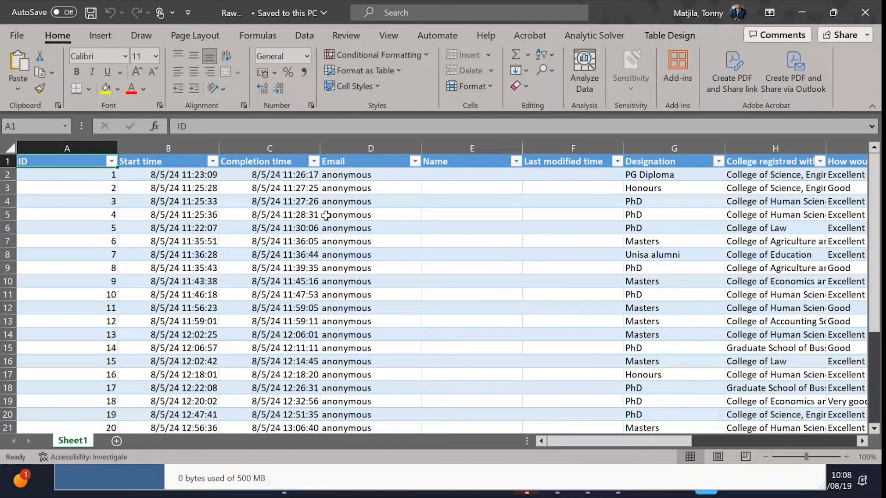
left_click_drag(588, 443, 616, 441)
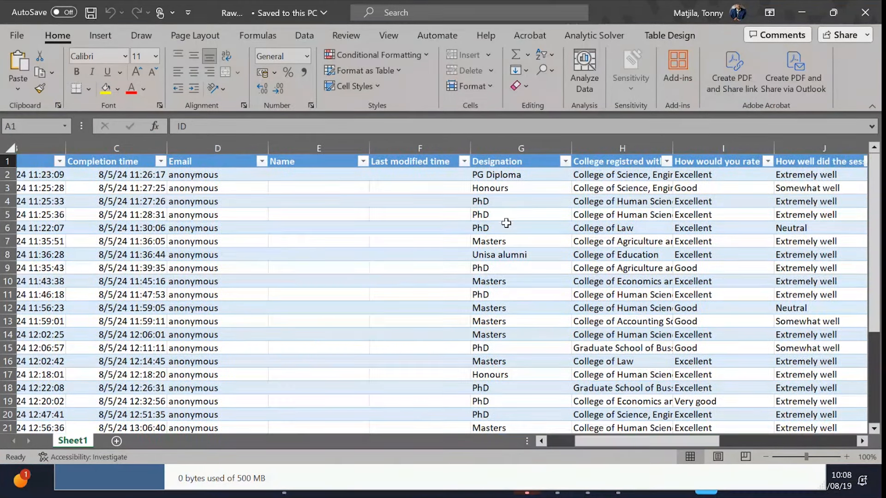
scroll(499, 222, "down", 1)
scroll(499, 222, "up", 1)
scroll(499, 222, "down", 1)
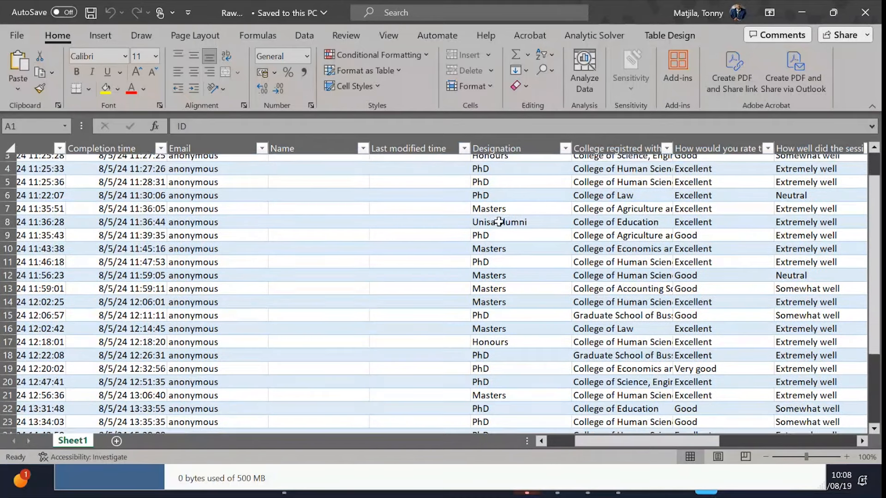
scroll(501, 226, "up", 1)
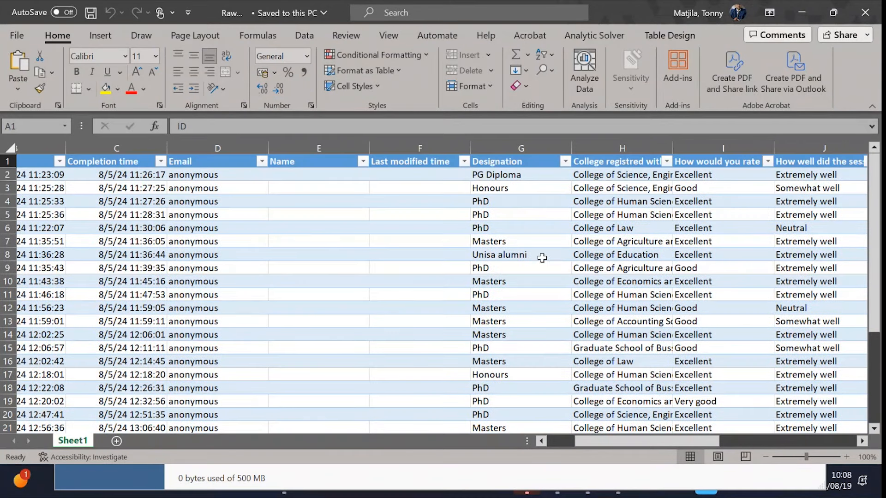
left_click_drag(624, 441, 644, 441)
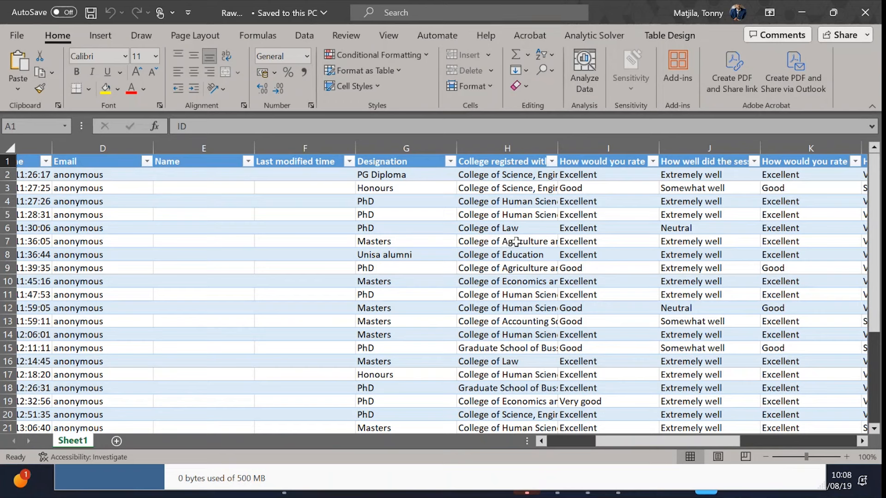
Step: Switch to Microsoft Forms and review the closed and open-ended questions of the HRTW: Introduction to Qualitative Research Designs form
left_click(802, 12)
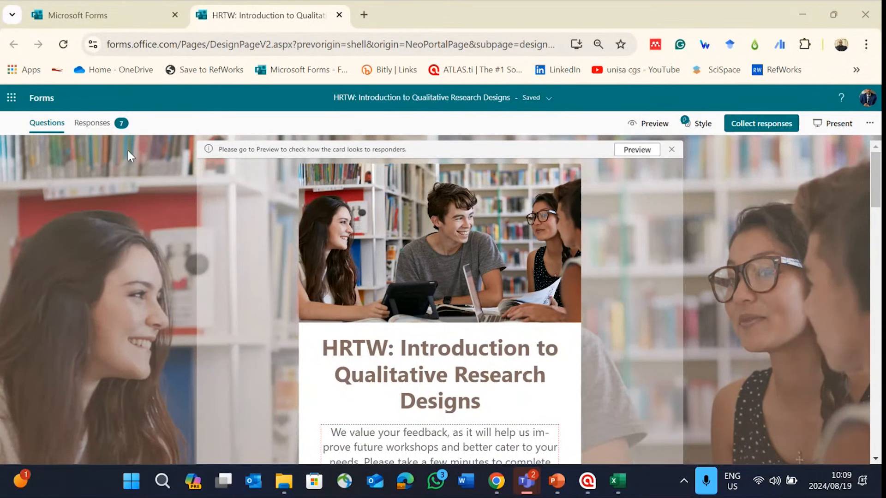
left_click(104, 127)
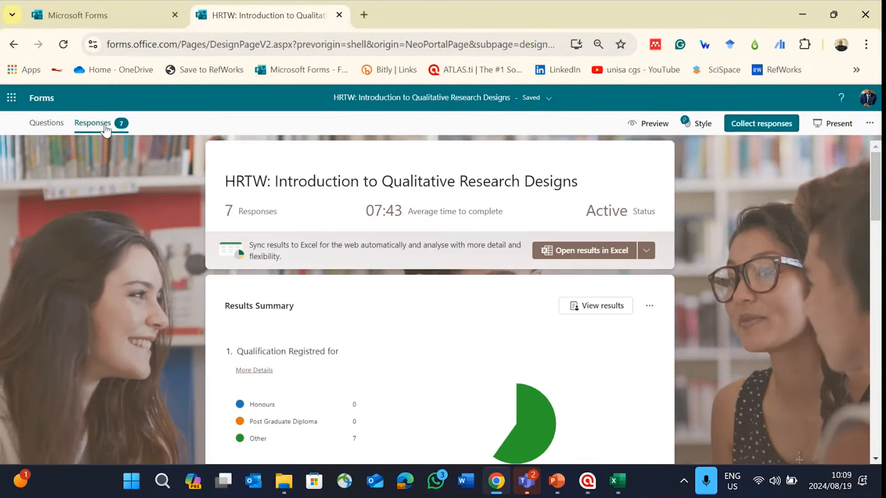
left_click(47, 122)
scroll(528, 380, "down", 5)
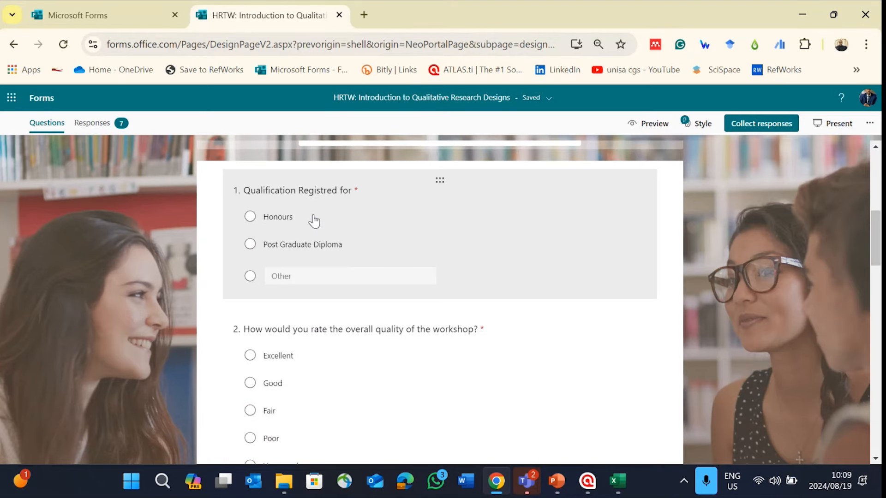
scroll(358, 276, "down", 2)
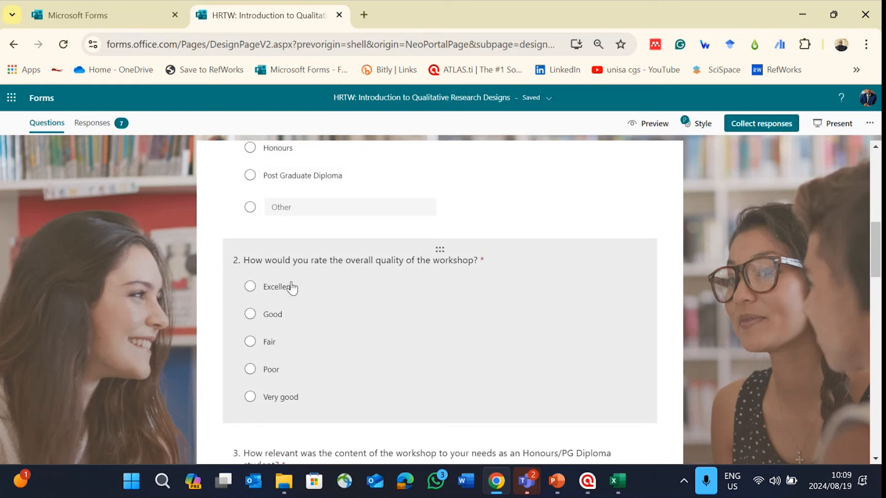
scroll(307, 297, "down", 2)
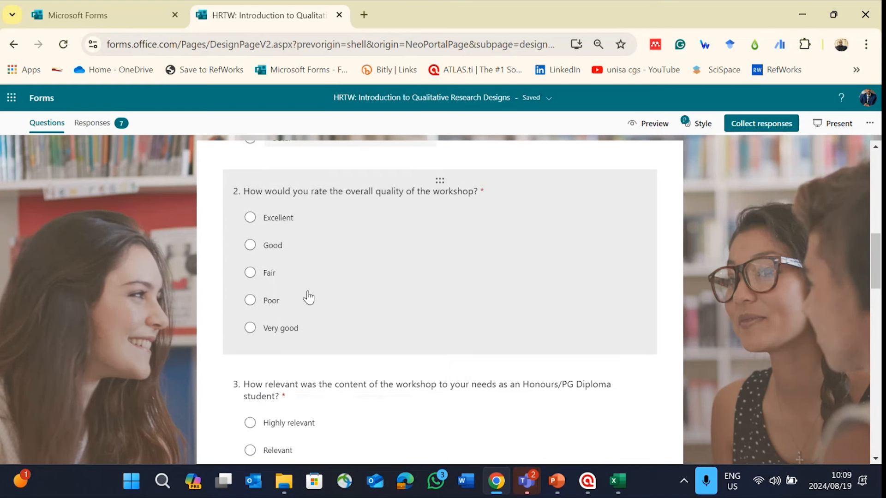
scroll(307, 297, "down", 2)
scroll(308, 298, "down", 10)
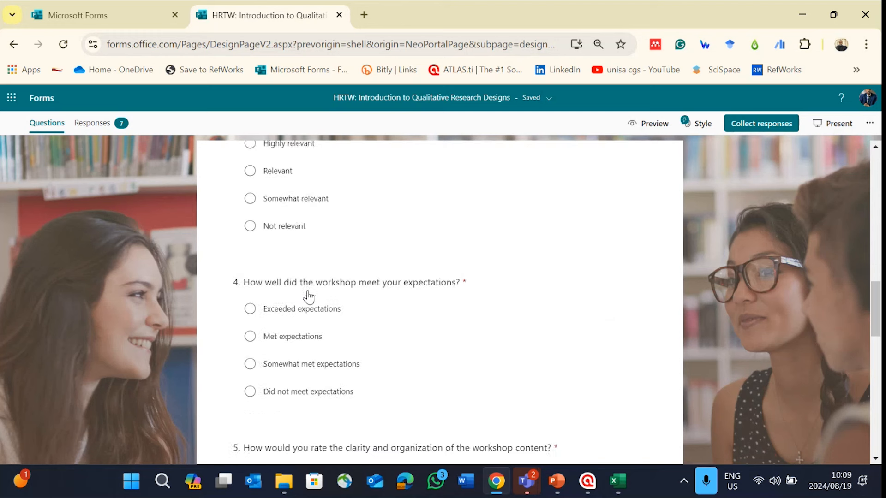
scroll(308, 298, "down", 6)
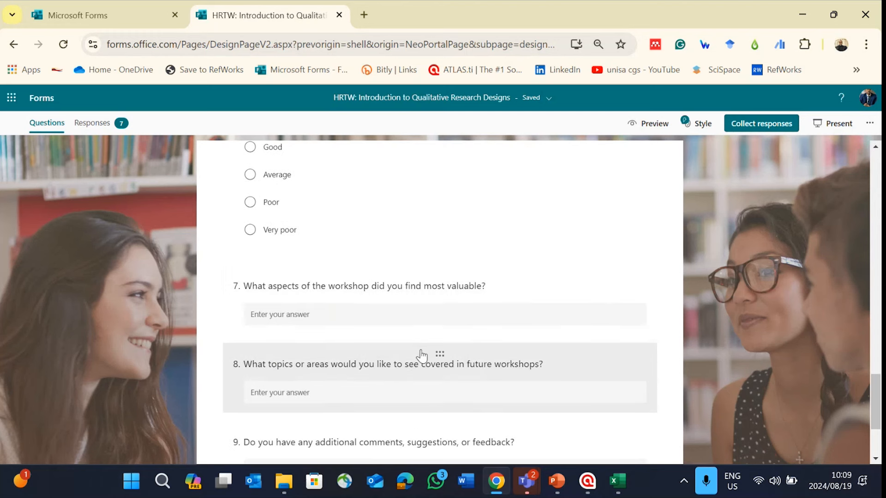
scroll(421, 354, "down", 2)
scroll(420, 357, "up", 2)
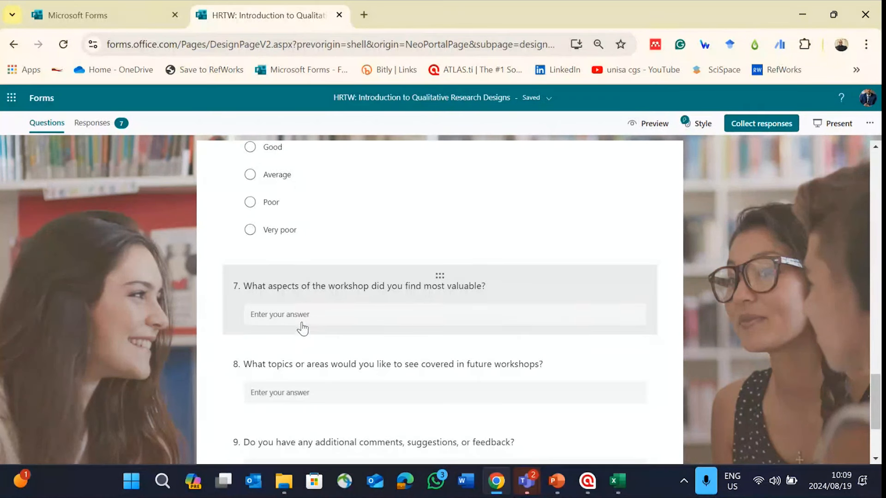
scroll(307, 323, "up", 5)
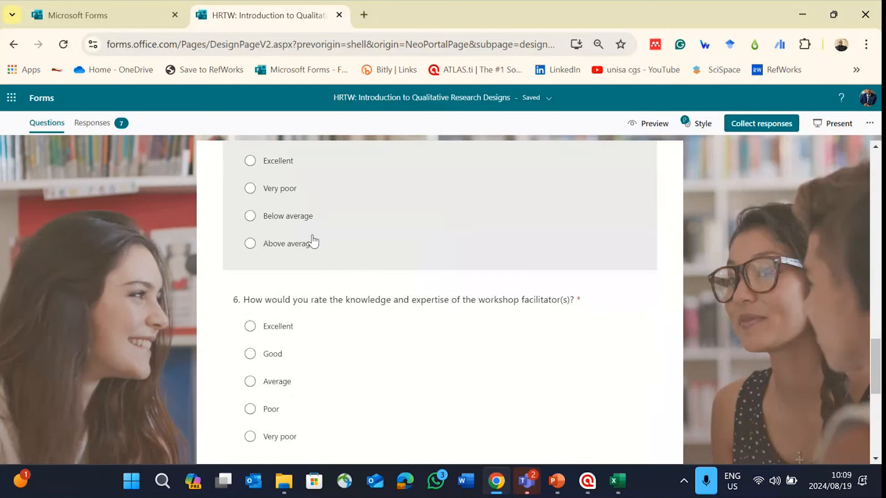
scroll(283, 249, "up", 3)
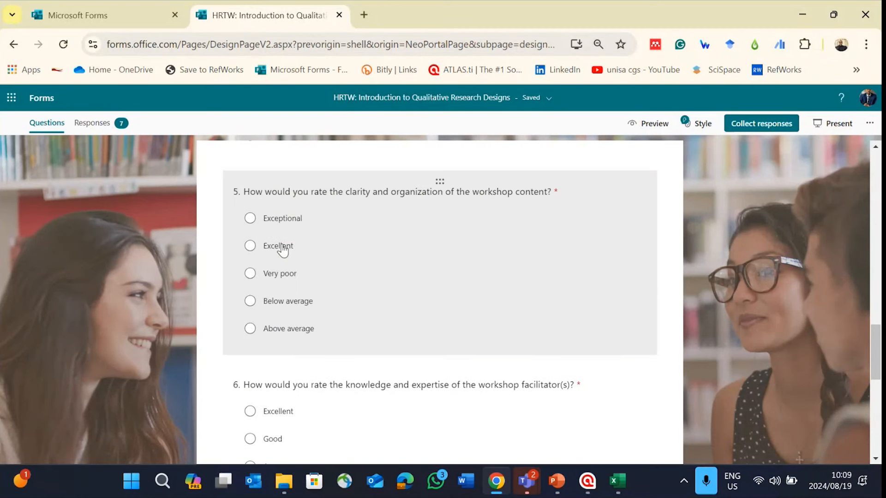
scroll(316, 326, "up", 5)
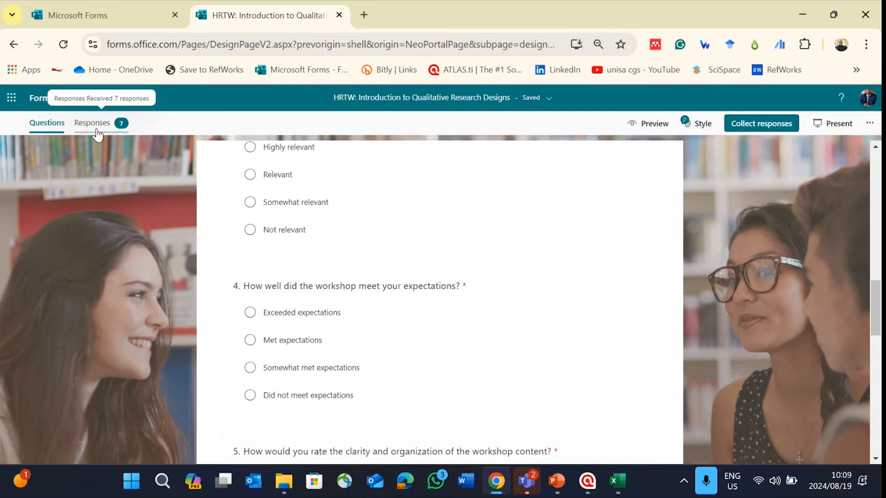
Step: Open the form's responses and review the results summary from question 1 through the open-ended questions 7 to 9
left_click(97, 134)
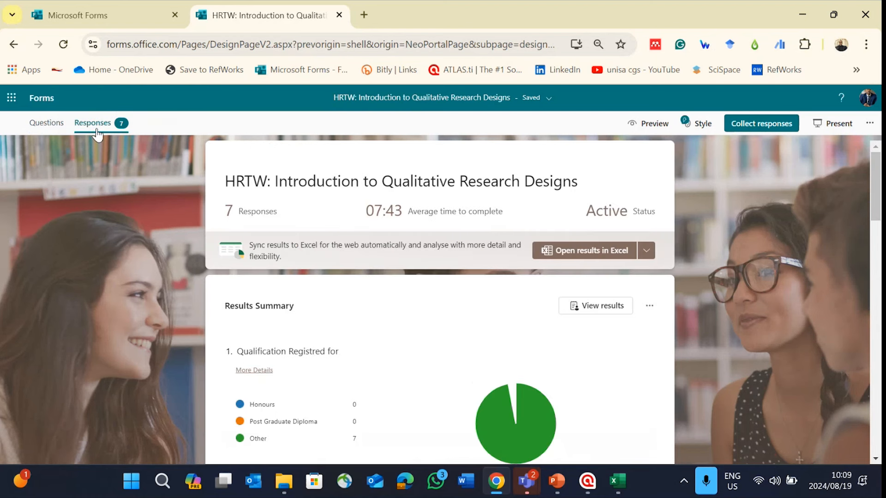
scroll(437, 313, "down", 2)
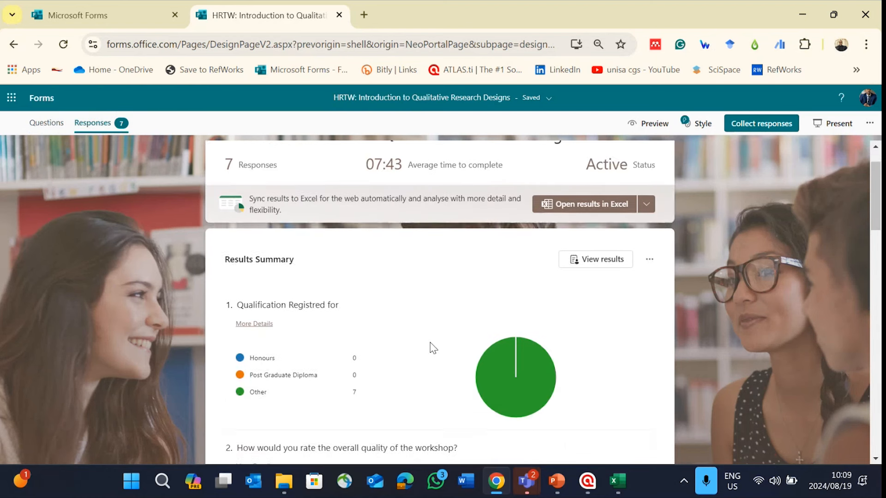
scroll(445, 313, "down", 1)
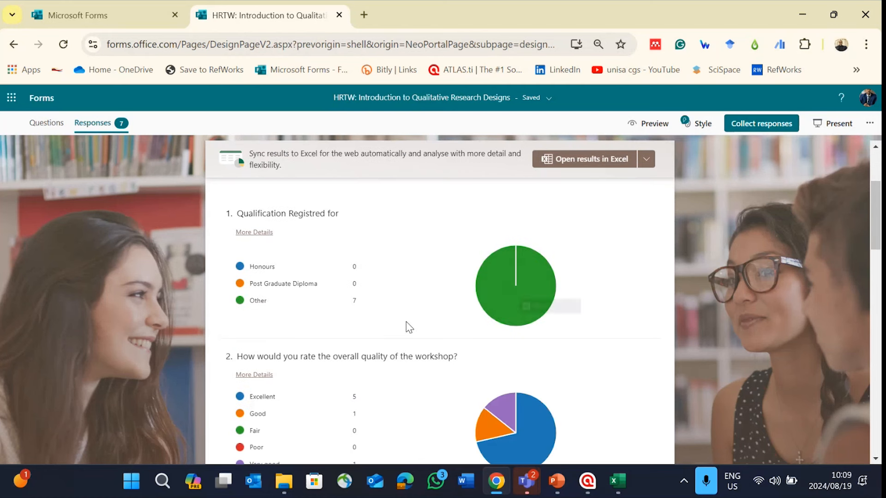
scroll(408, 326, "down", 2)
scroll(411, 326, "down", 5)
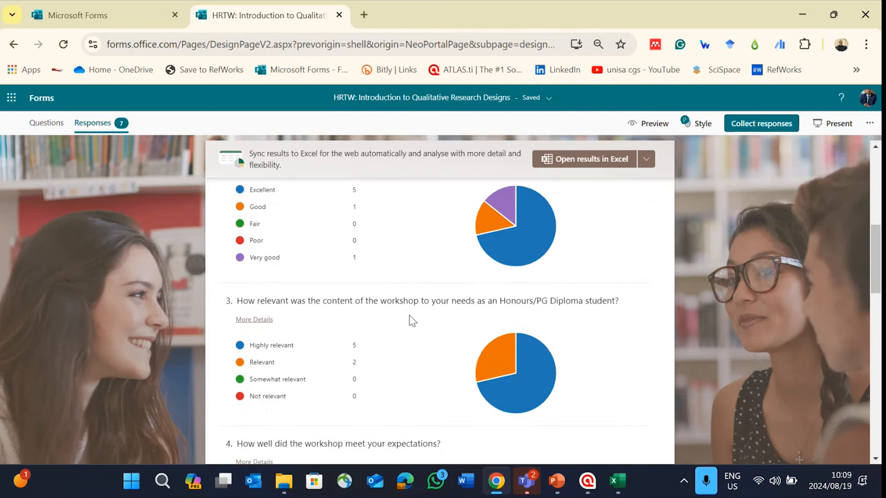
scroll(410, 321, "down", 2)
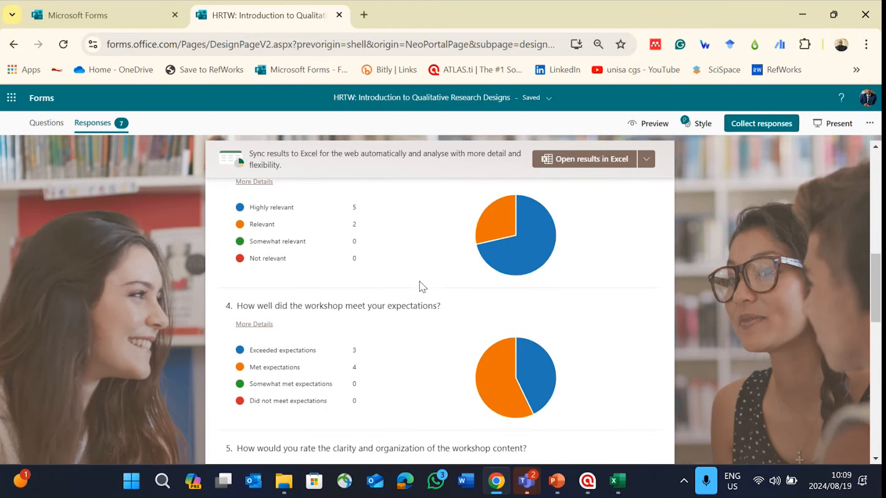
scroll(419, 284, "down", 4)
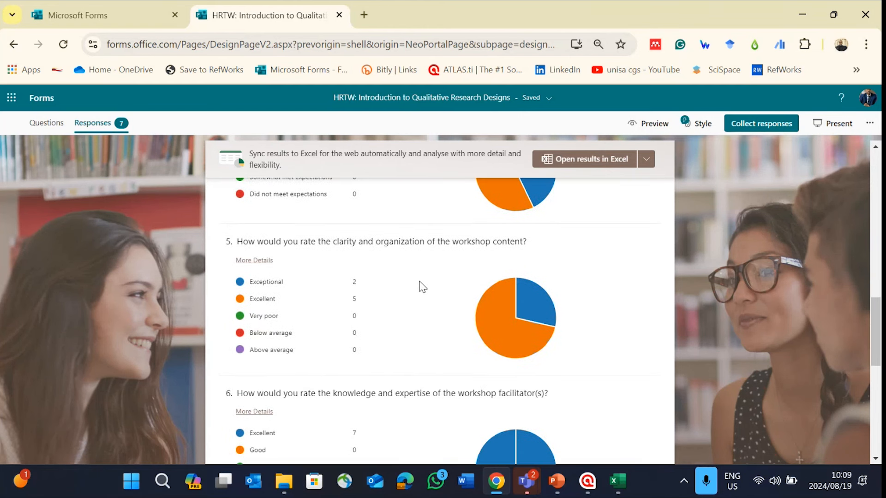
scroll(423, 287, "down", 2)
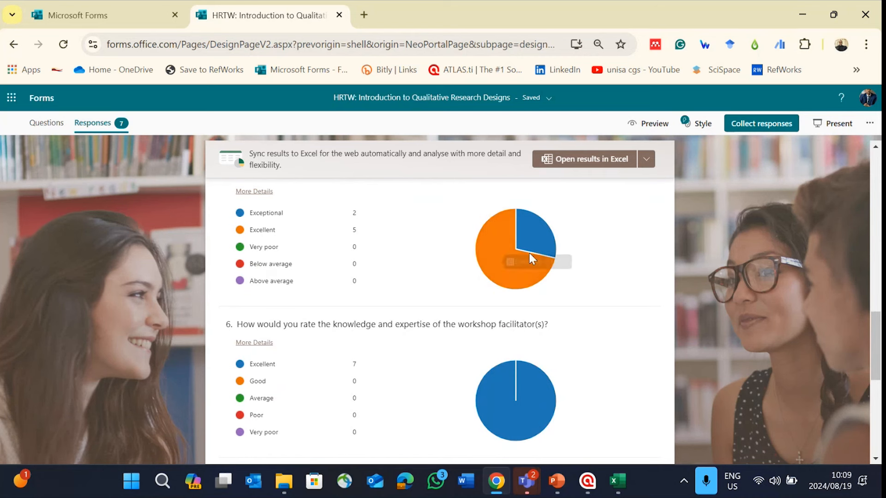
scroll(433, 289, "down", 4)
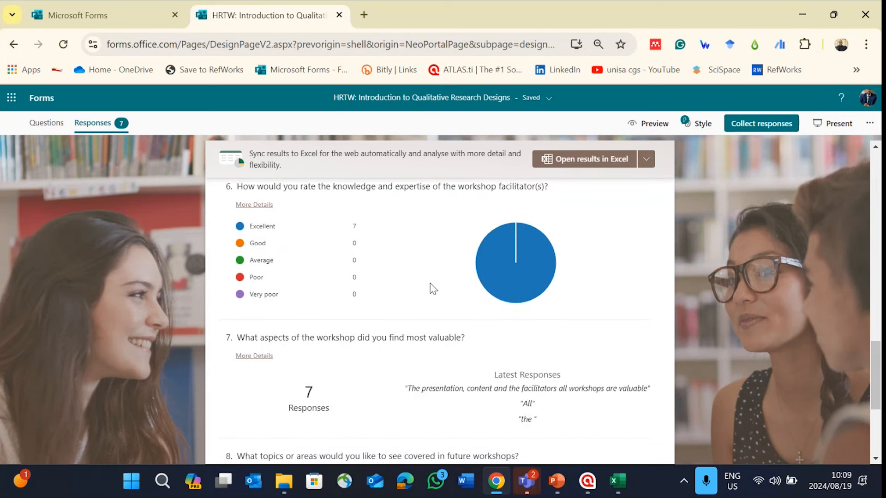
scroll(433, 288, "down", 1)
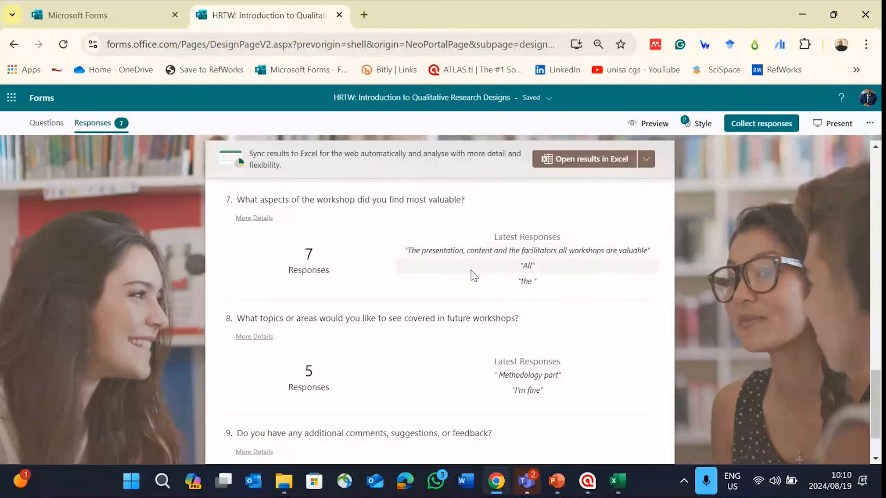
scroll(337, 311, "down", 1)
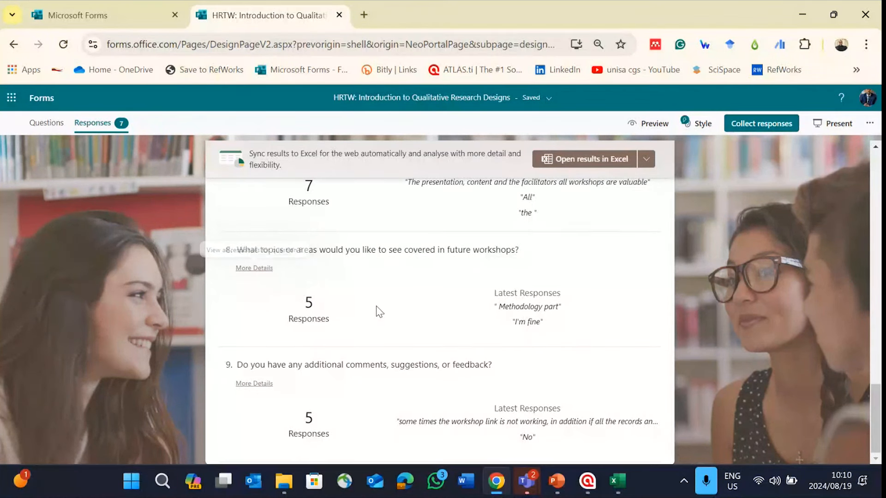
scroll(378, 311, "up", 2)
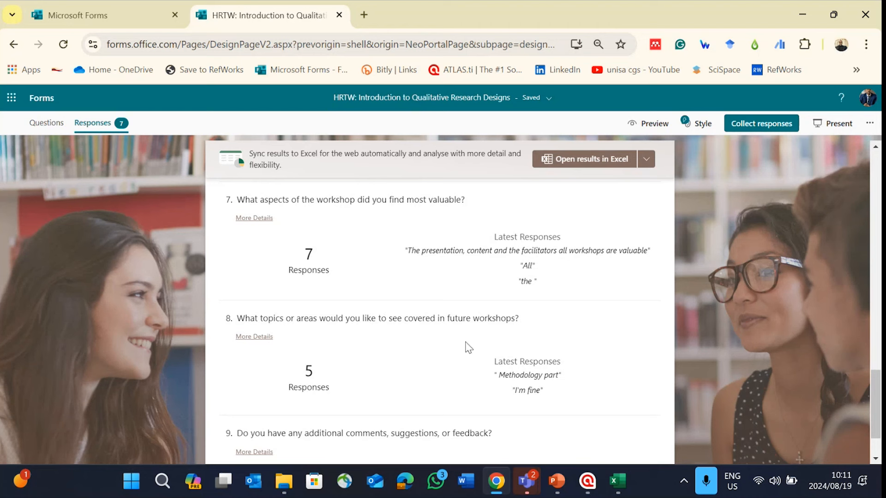
scroll(468, 347, "down", 2)
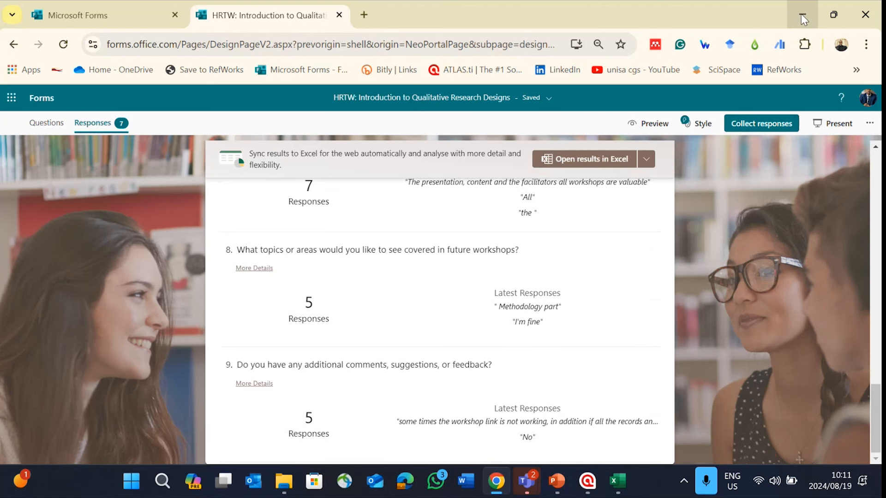
Step: Re-examine the response charts from question 6 back up to question 3
scroll(417, 286, "up", 6)
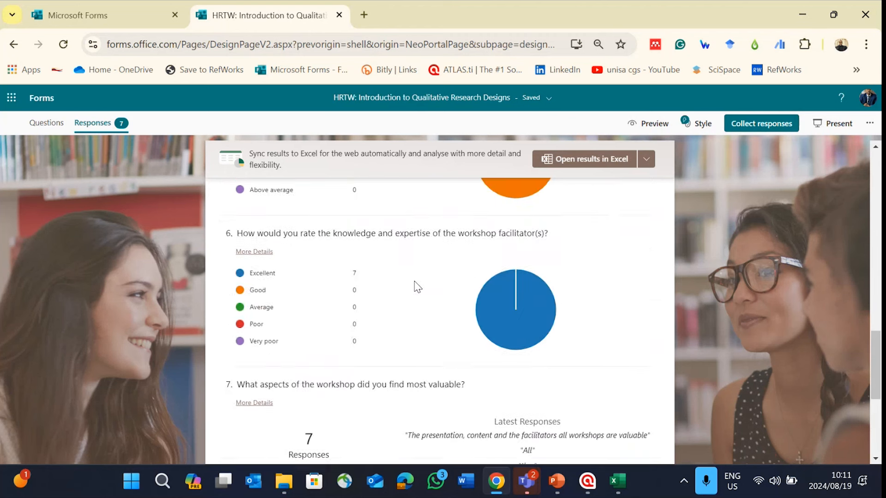
scroll(417, 286, "up", 2)
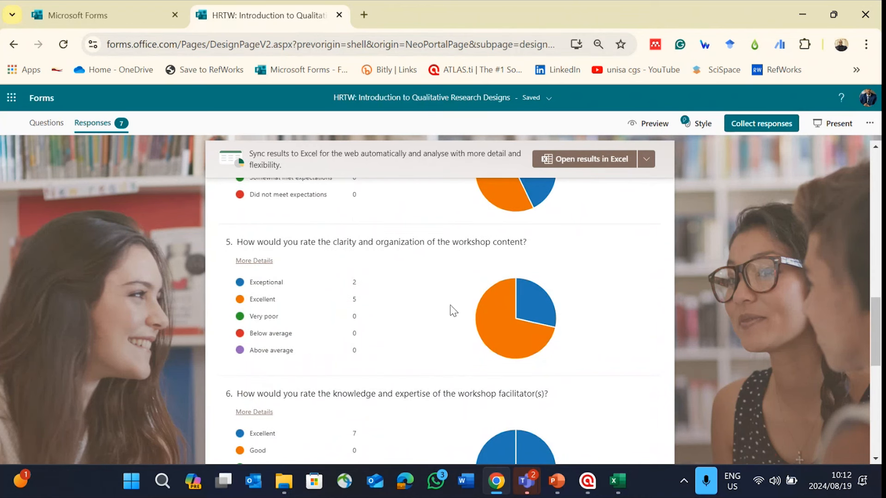
scroll(454, 304, "up", 4)
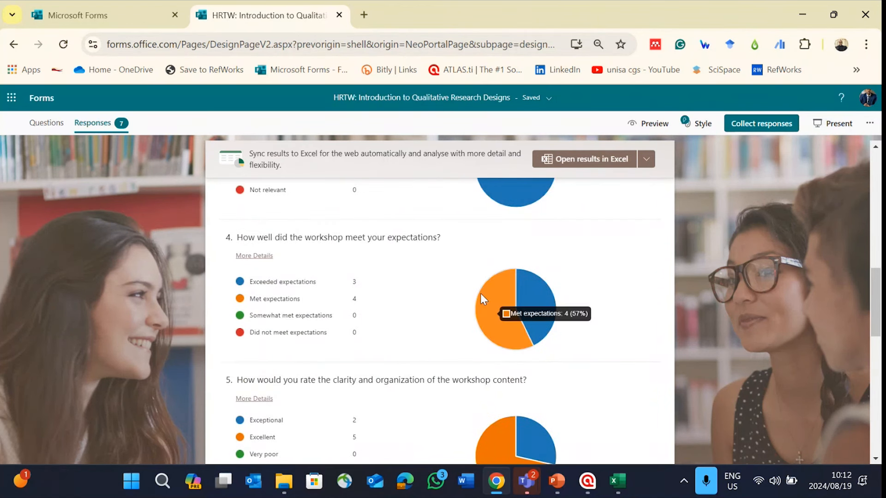
mouse_move(482, 308)
scroll(481, 303, "up", 4)
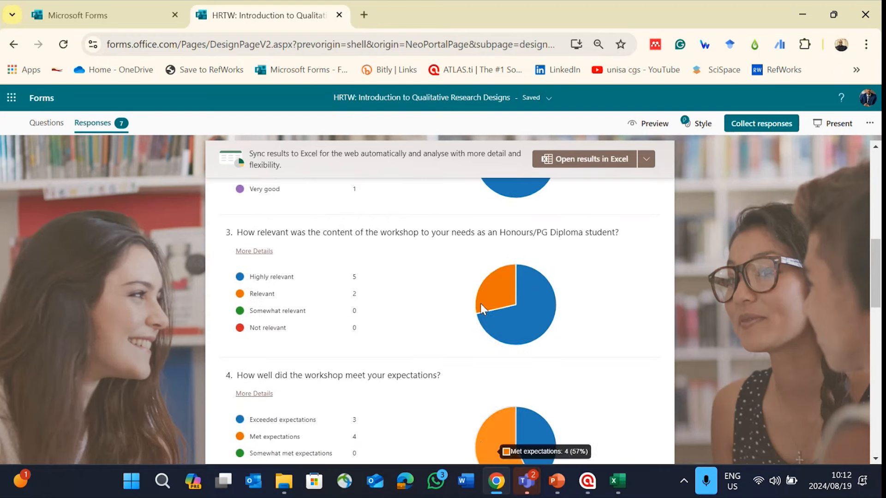
Step: Switch to ATLAS.ti and create a new project named "Working with survey data" with the comment "session 11"
left_click(802, 14)
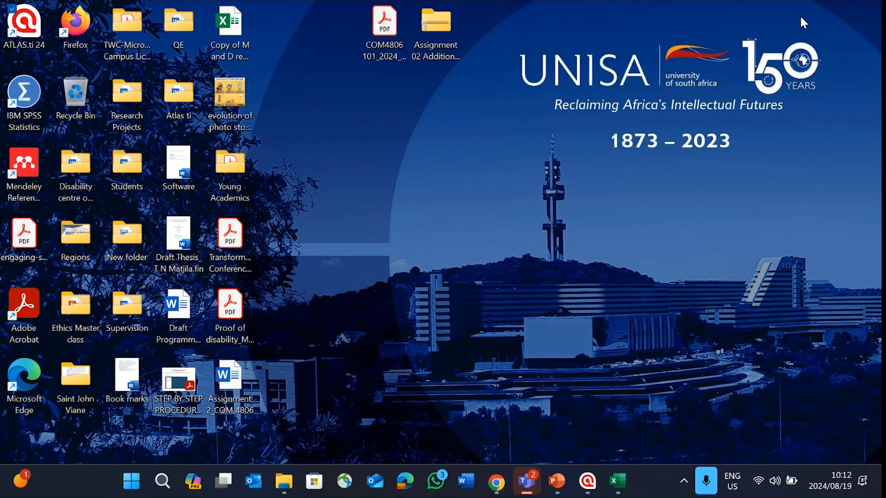
left_click(592, 483)
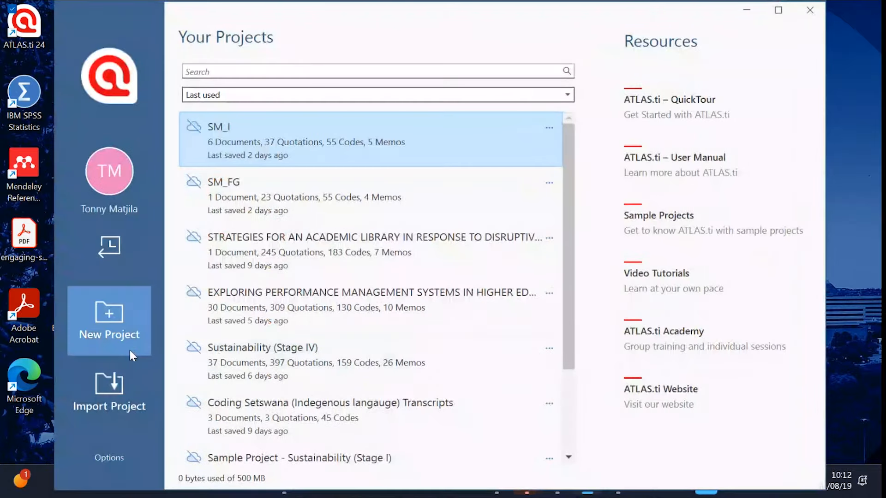
left_click(128, 329)
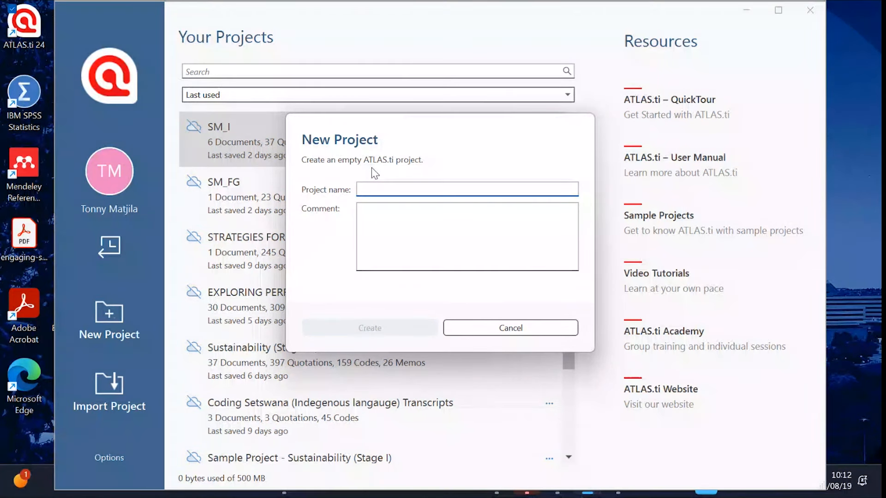
type("Work")
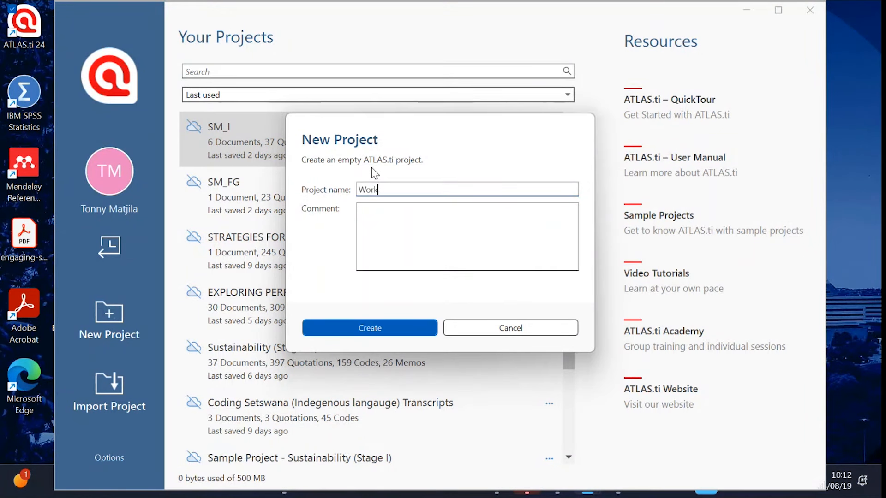
type("ing with survey data")
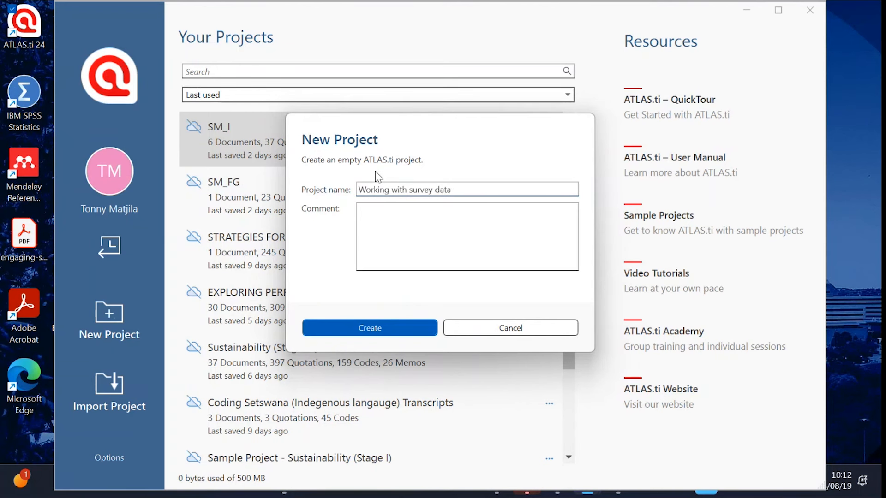
left_click(402, 231)
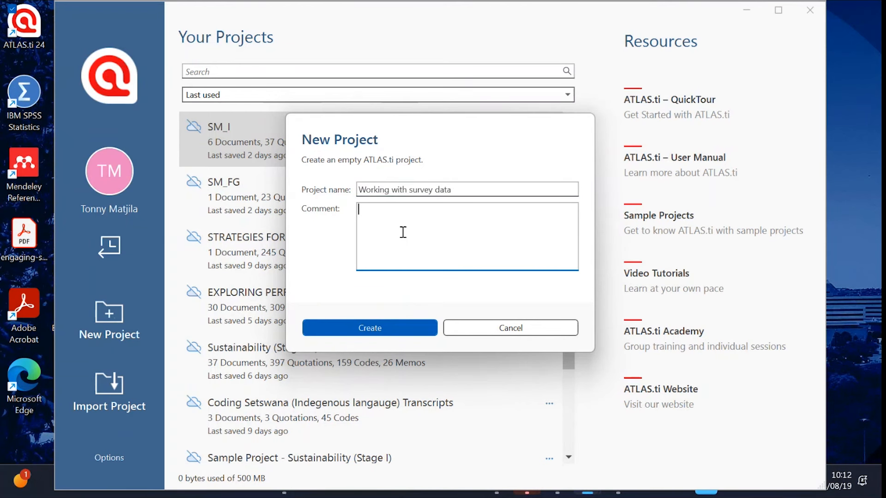
type("session 11")
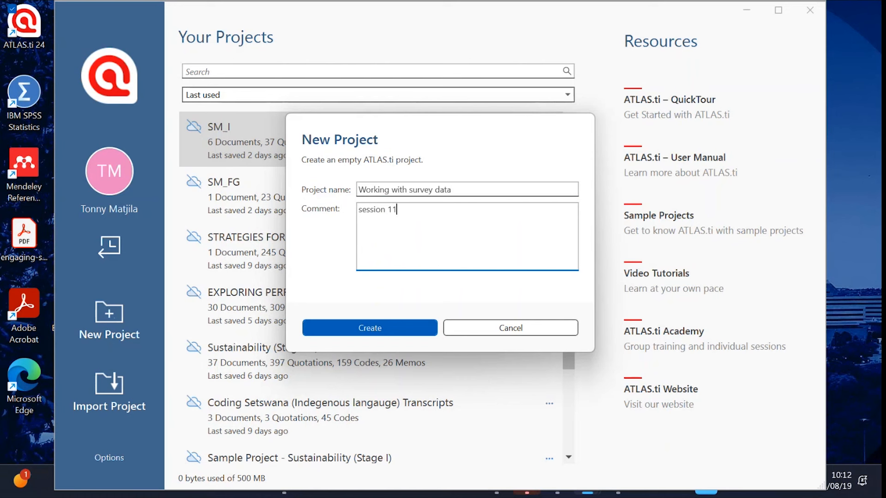
left_click(385, 332)
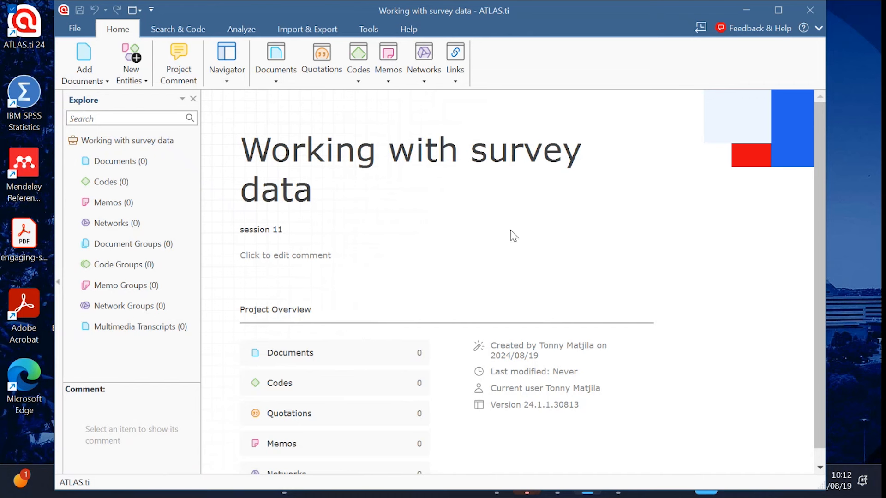
Step: Open the Raw Data workbook from the Session#11 folder and review its rating and open-ended answer columns
scroll(511, 235, "down", 1)
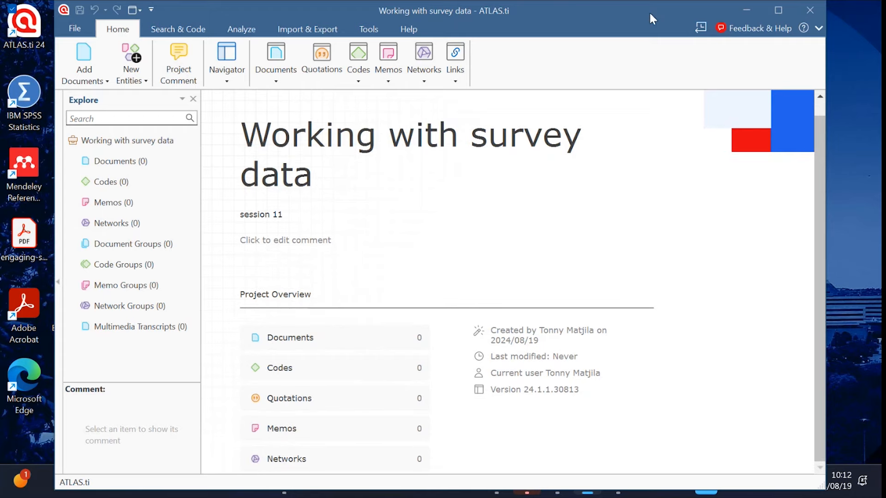
left_click_drag(649, 10, 707, 48)
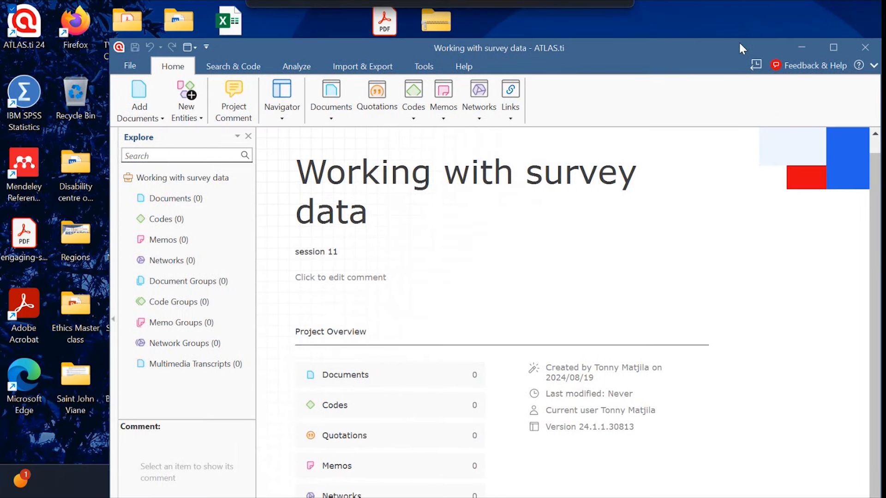
left_click(803, 47)
left_click(284, 481)
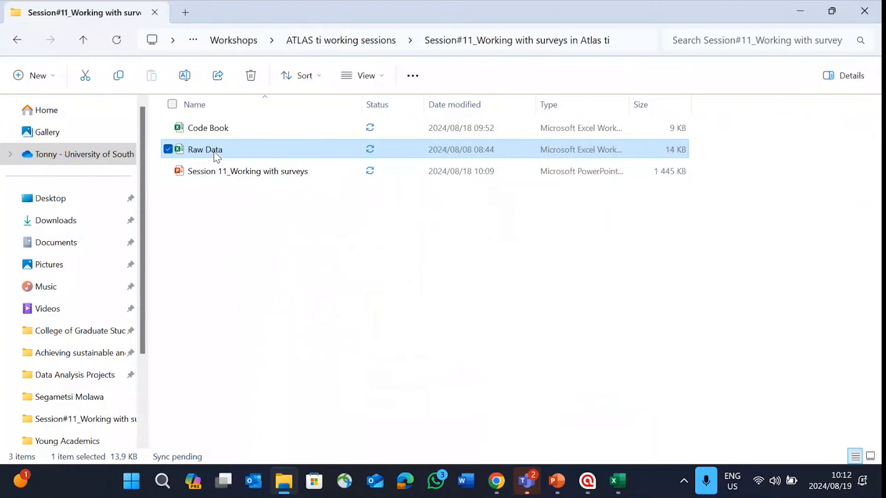
double_click(214, 153)
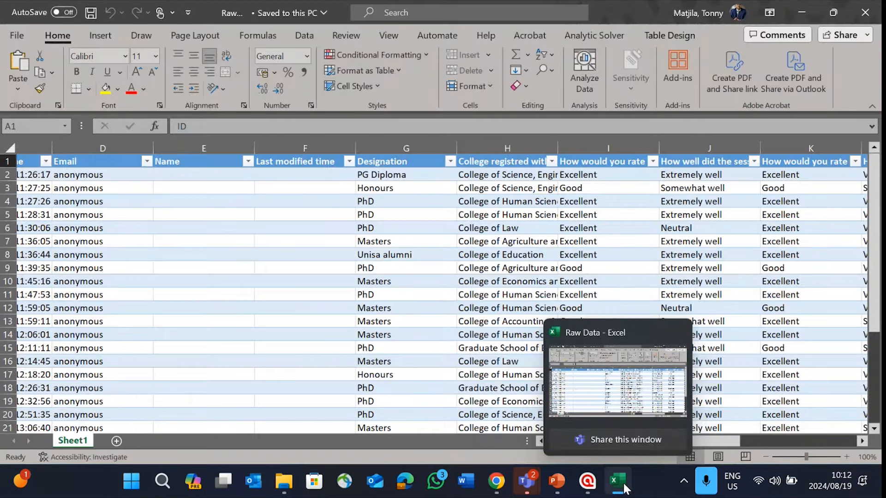
left_click(621, 484)
left_click(614, 470)
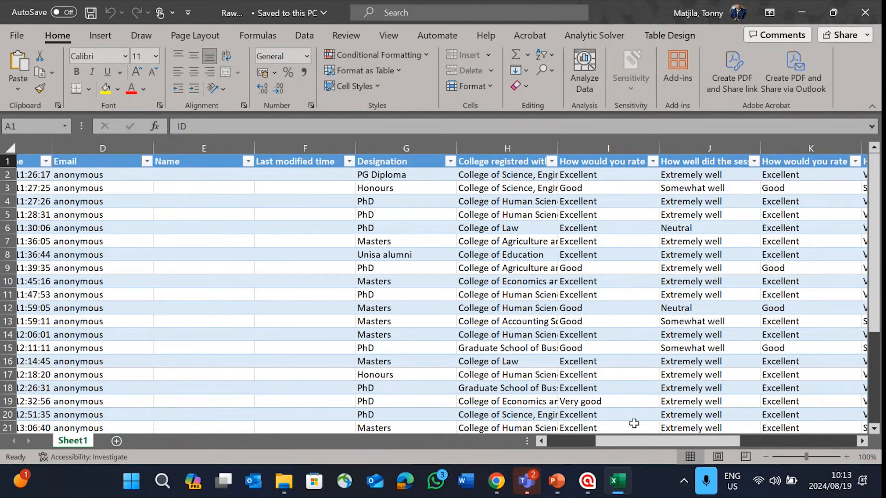
left_click_drag(639, 442, 776, 422)
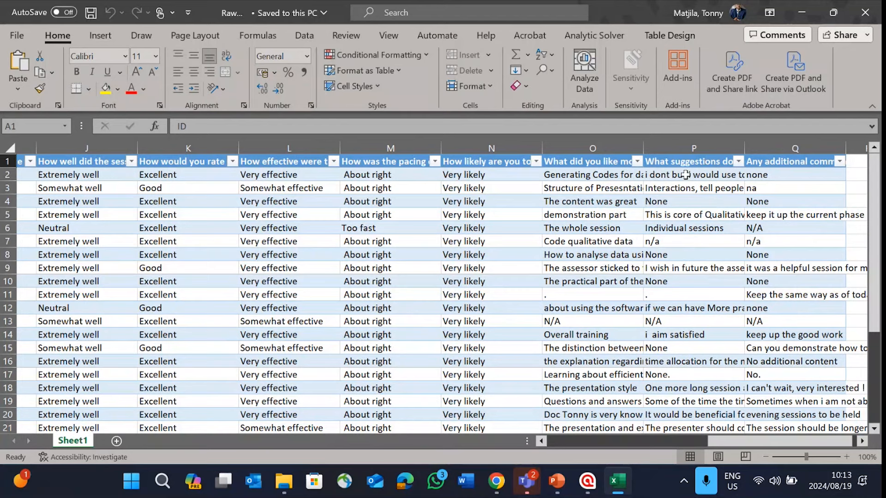
scroll(787, 437, "right", 1)
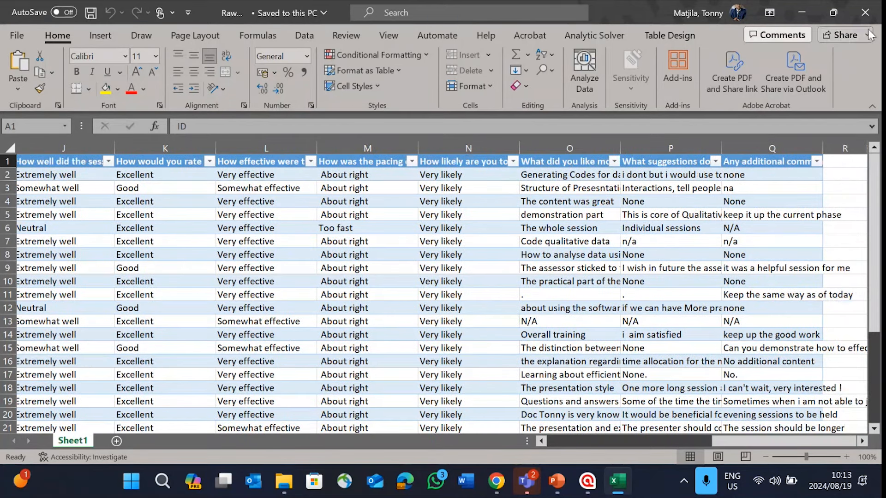
Step: Close the Raw Data workbook and return to the survey project in ATLAS.ti, with its window maximized
left_click(865, 13)
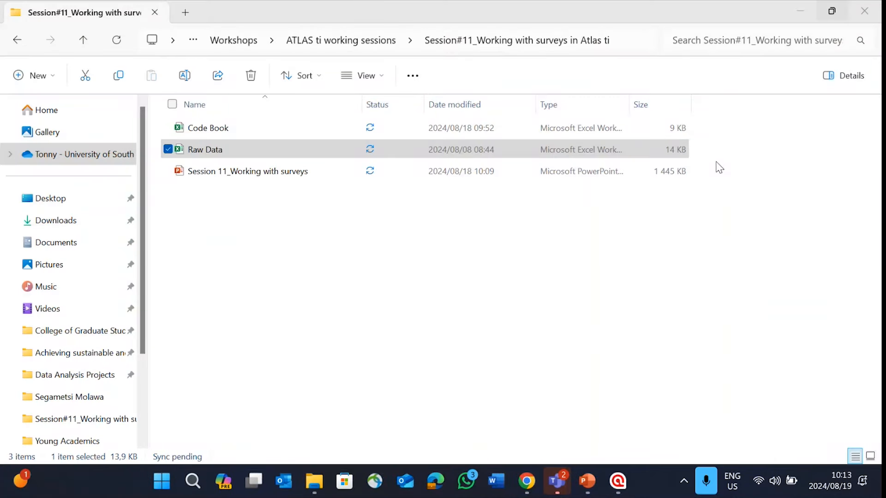
left_click(801, 11)
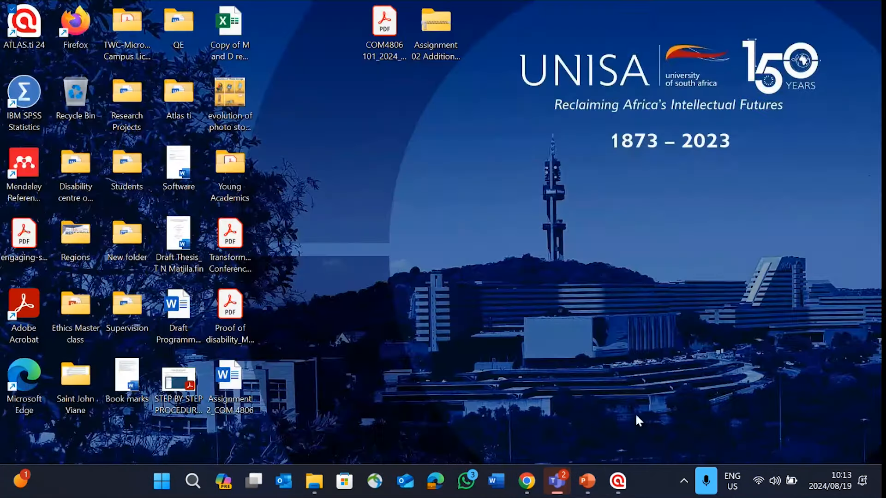
left_click(618, 482)
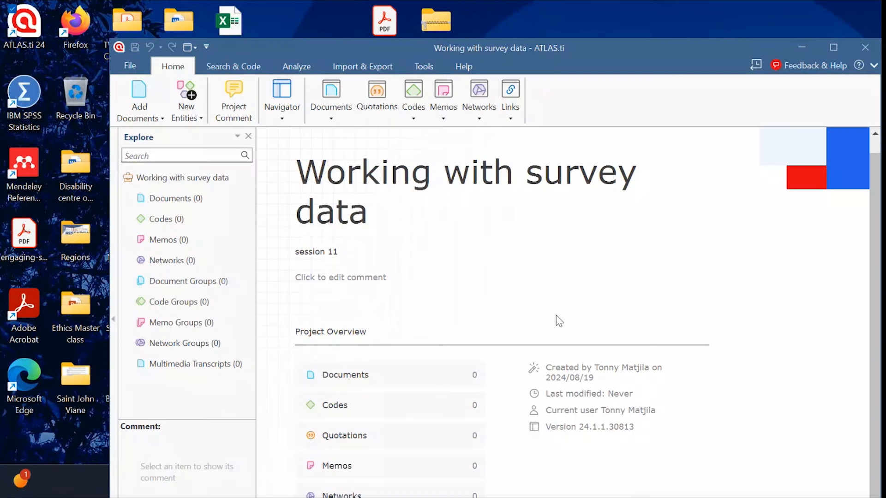
left_click(834, 47)
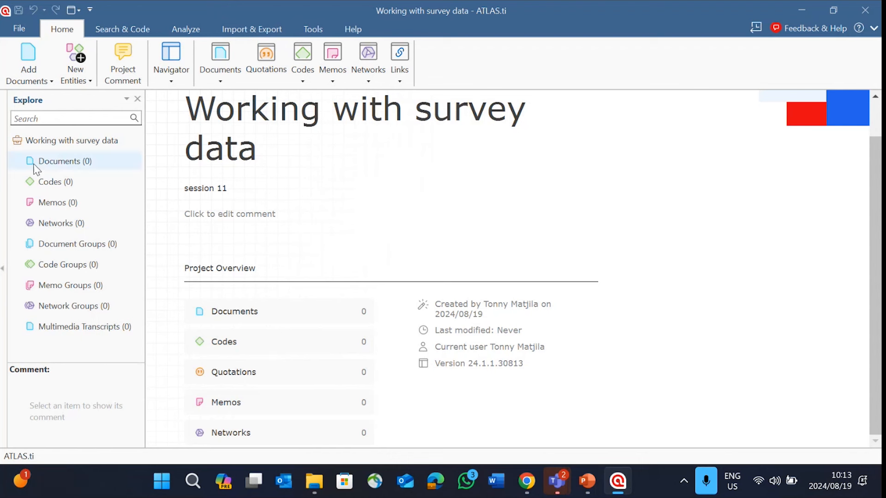
Step: Start a survey import into the project using the Raw Data Excel file
left_click(29, 74)
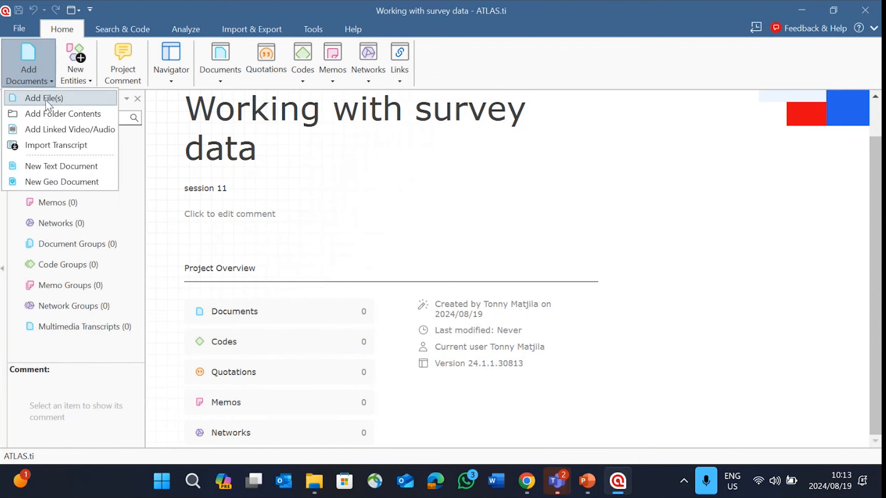
left_click(307, 212)
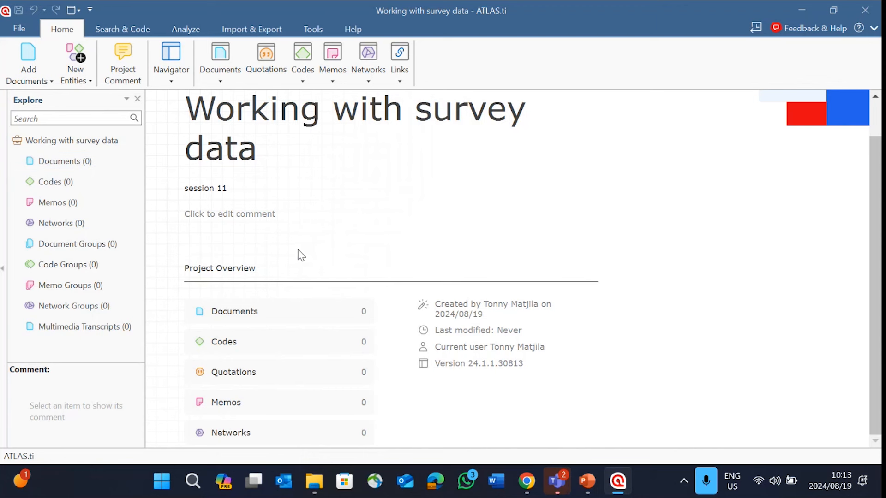
left_click(262, 33)
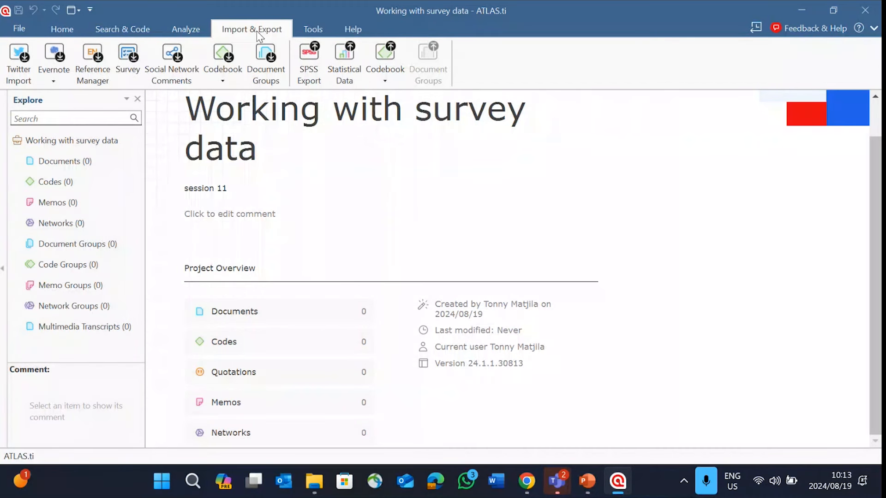
left_click(132, 68)
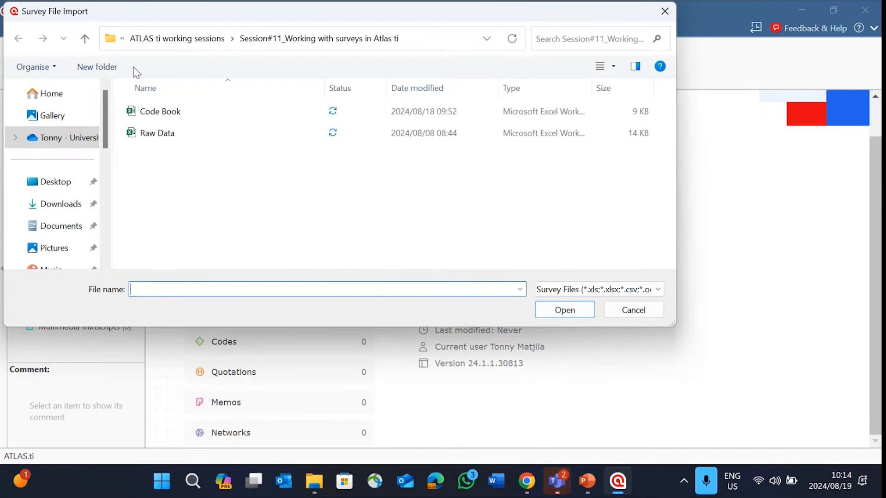
left_click(171, 139)
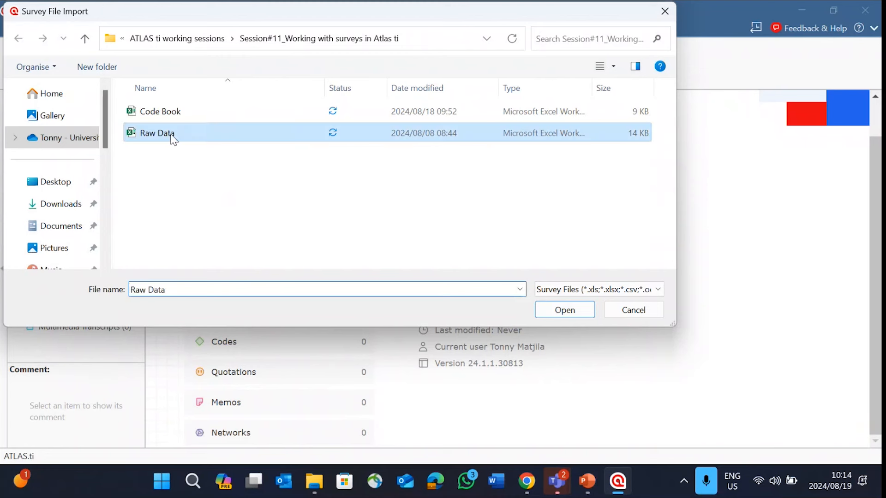
left_click(566, 310)
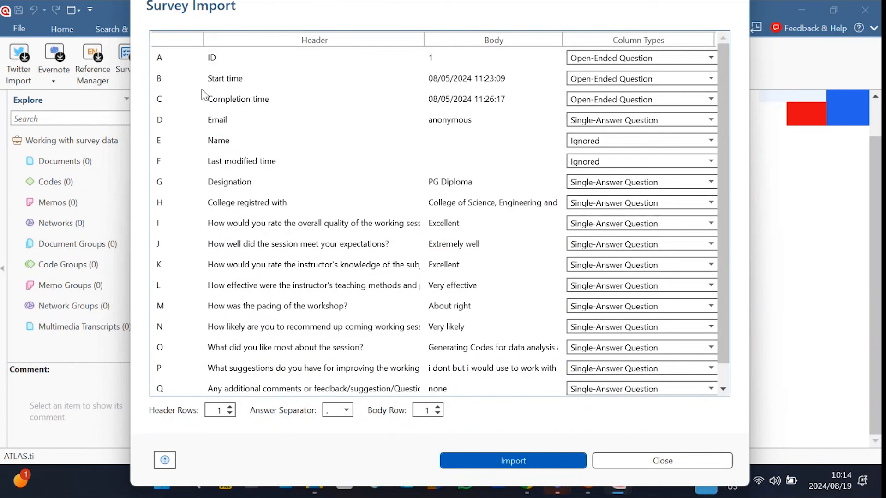
Step: Review the survey columns A to Q and set the ID column's type to Ignored
scroll(193, 215, "down", 1)
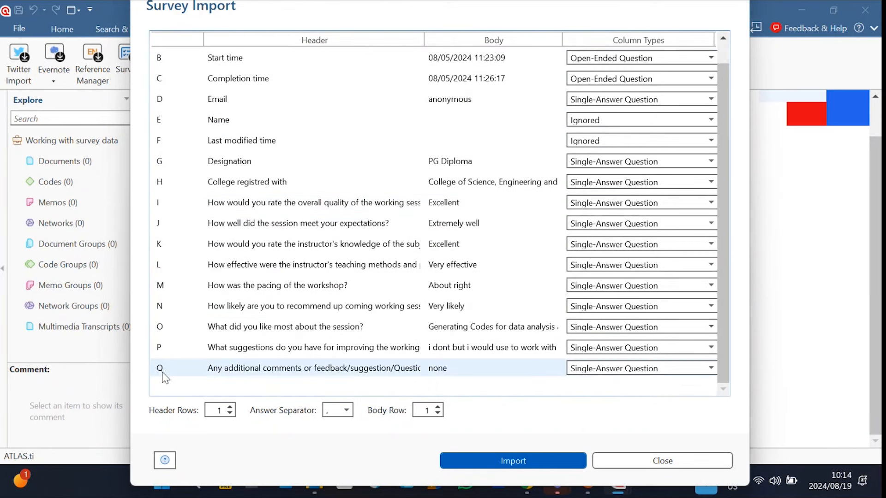
scroll(165, 378, "up", 1)
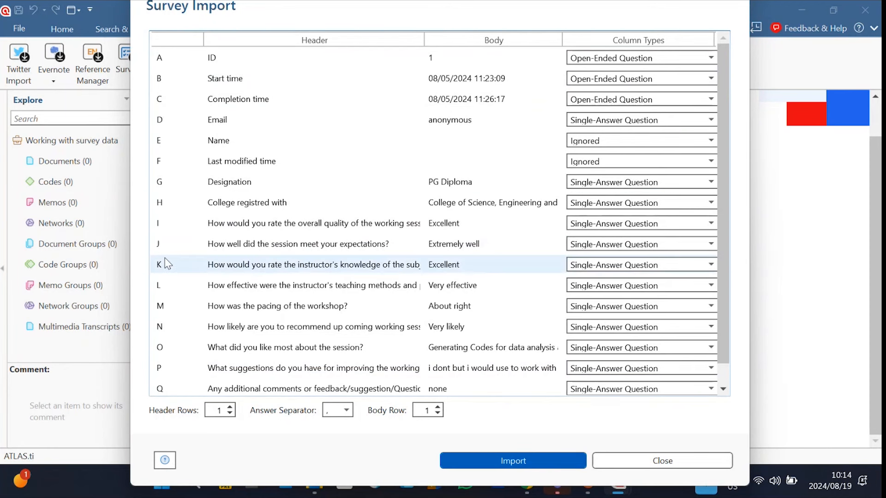
scroll(167, 264, "down", 1)
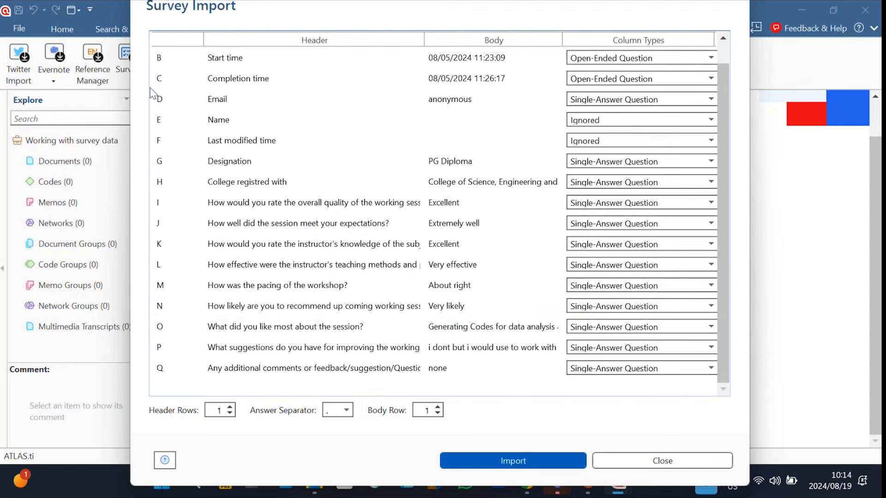
scroll(235, 167, "up", 1)
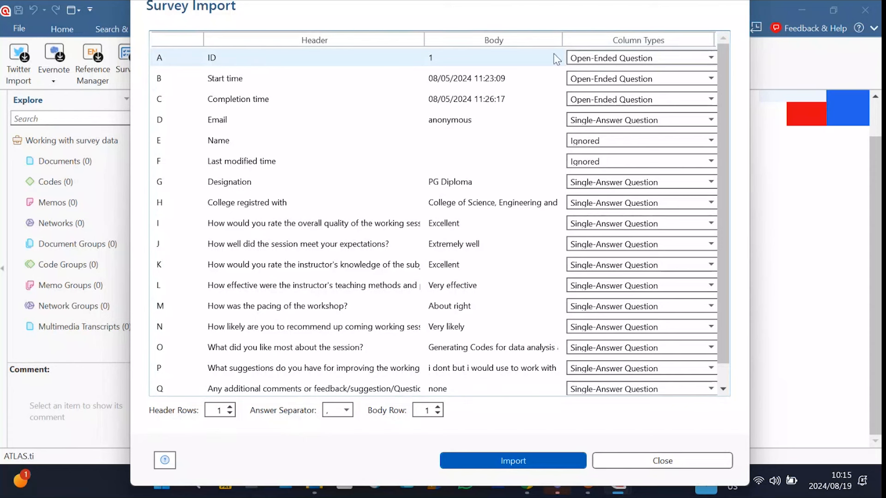
left_click(713, 59)
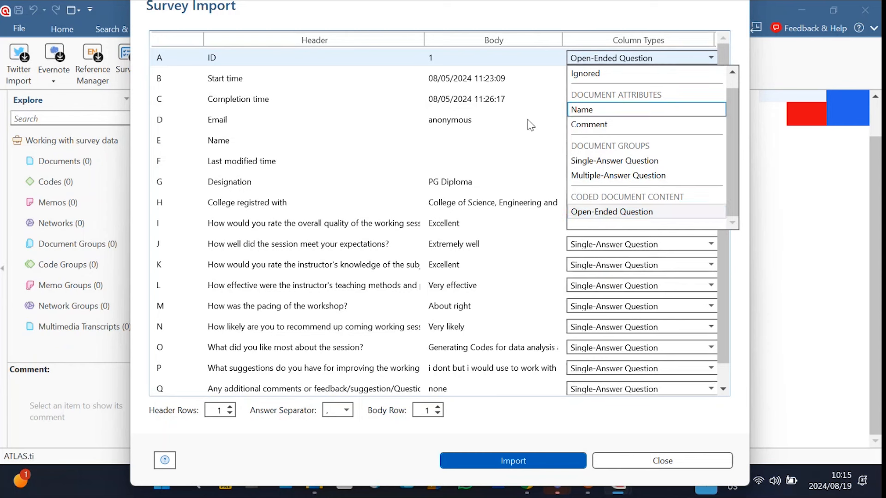
left_click(534, 140)
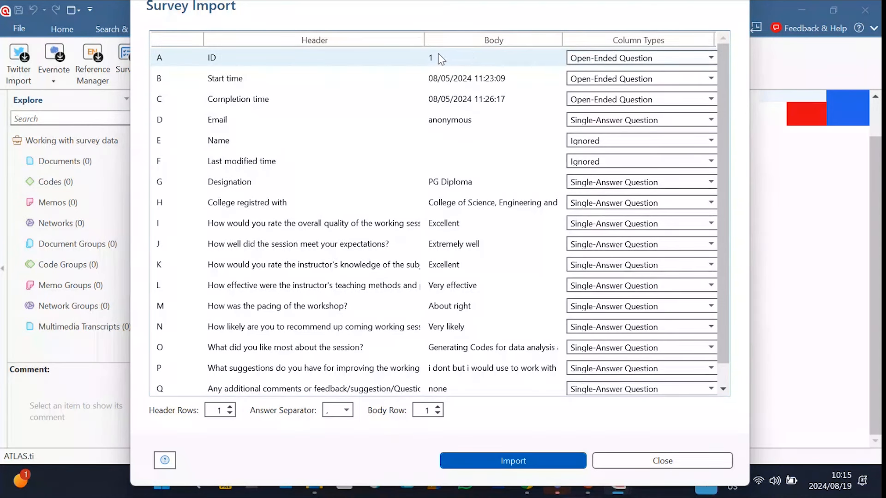
left_click(709, 57)
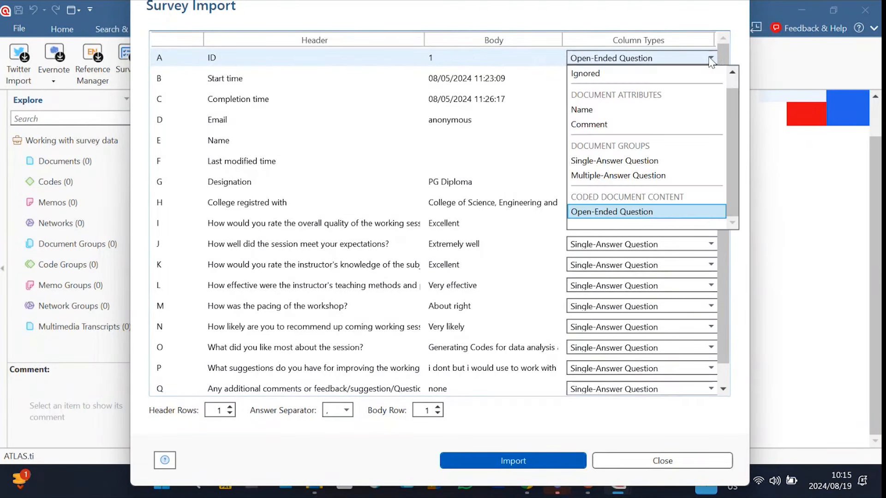
left_click(636, 79)
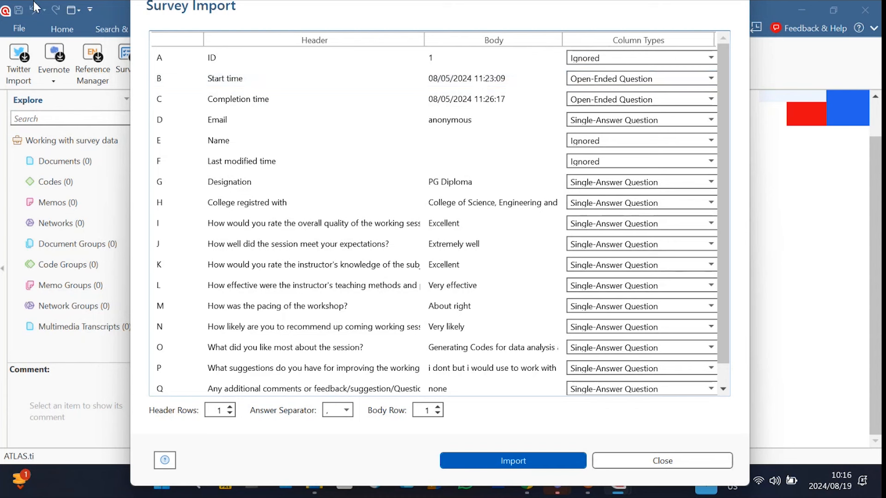
Step: Set the column types of Start time, Completion time and Email to Ignored
left_click(685, 81)
left_click(659, 94)
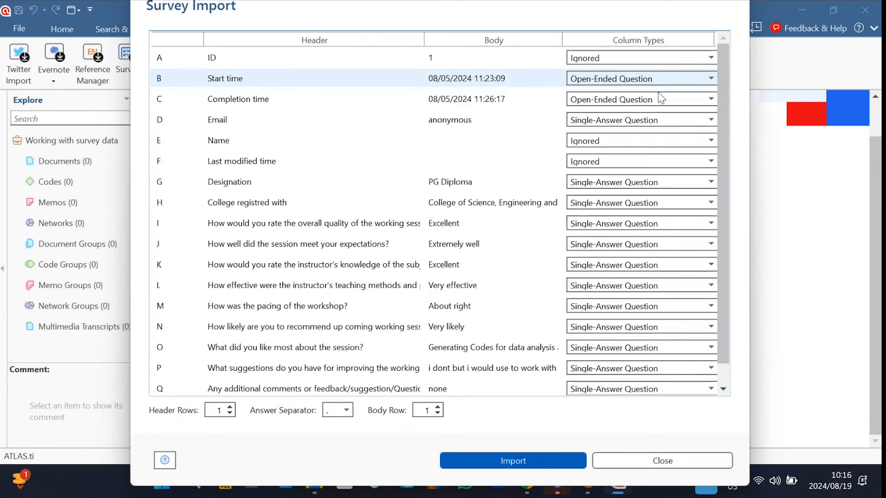
left_click(652, 98)
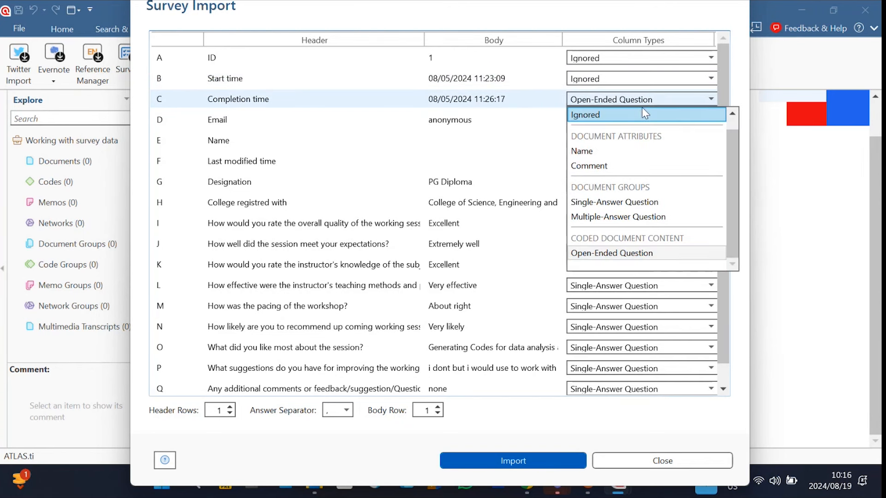
left_click(638, 114)
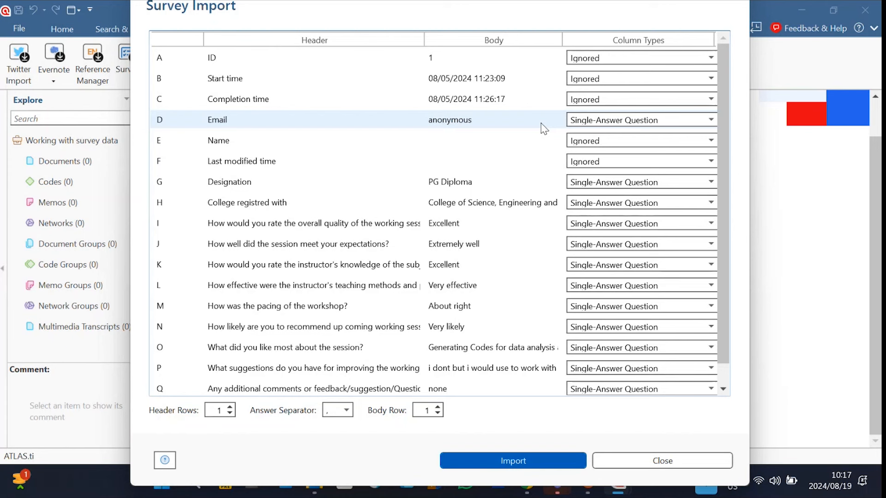
left_click(635, 122)
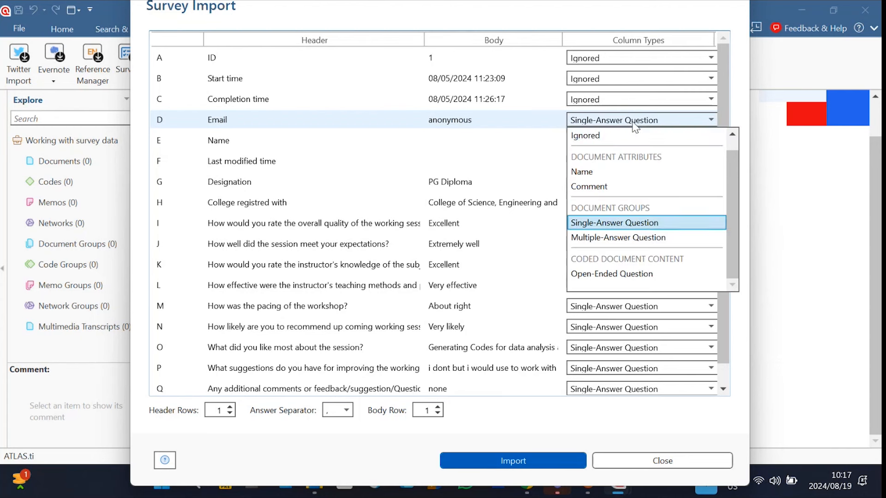
left_click(615, 134)
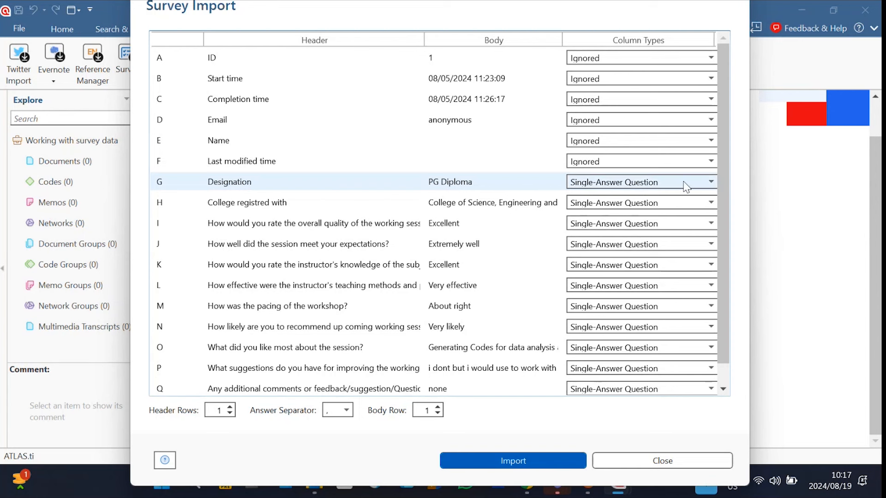
Step: Set the column types of Designation and College registred with to Multiple-Answer Question
left_click(711, 183)
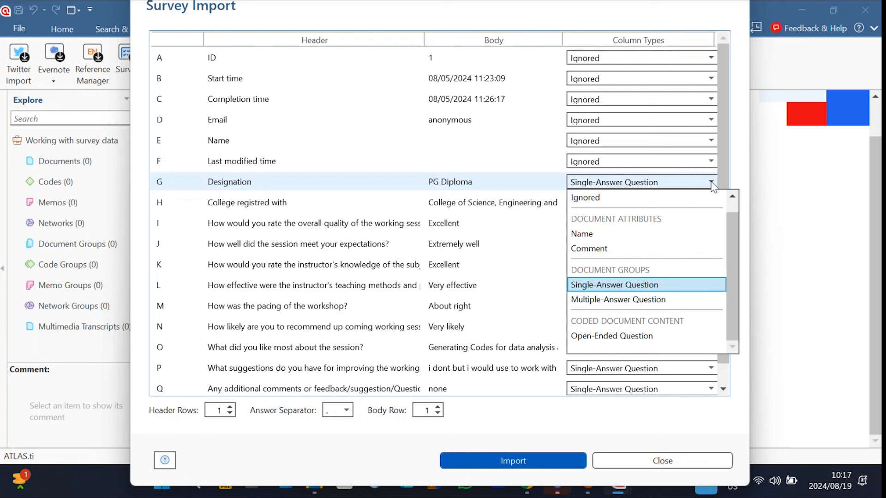
left_click(623, 301)
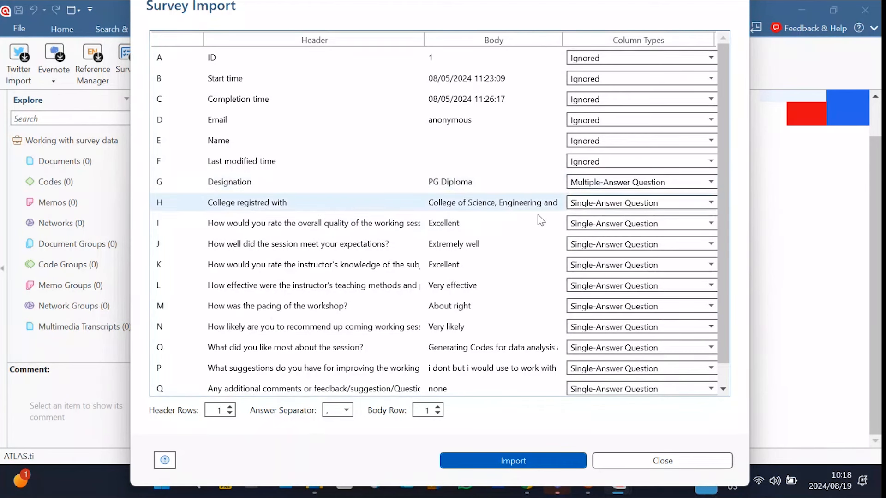
left_click(619, 210)
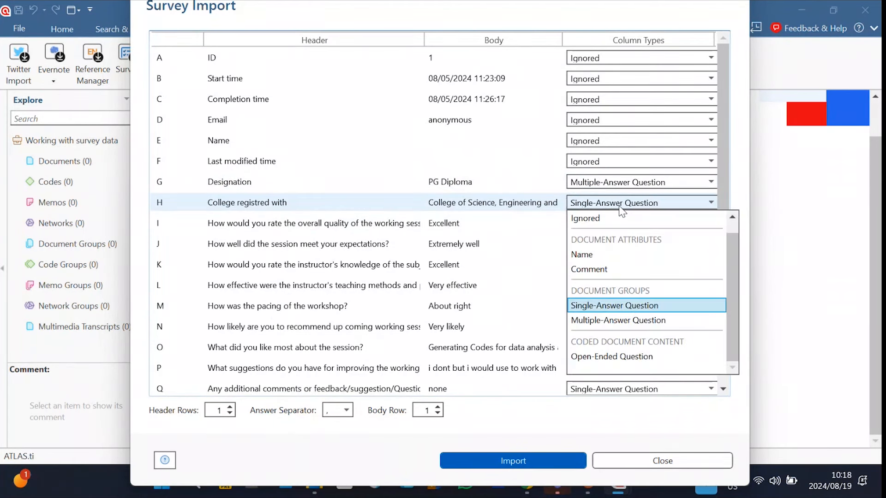
left_click(630, 319)
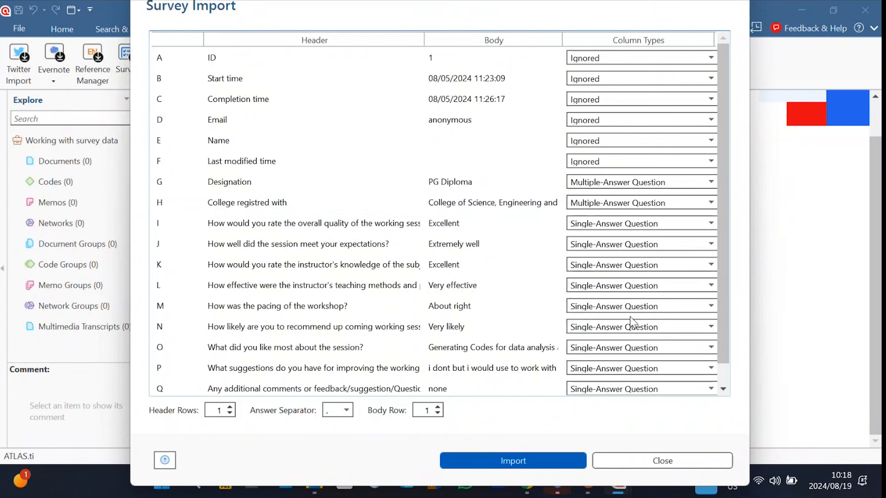
left_click(657, 182)
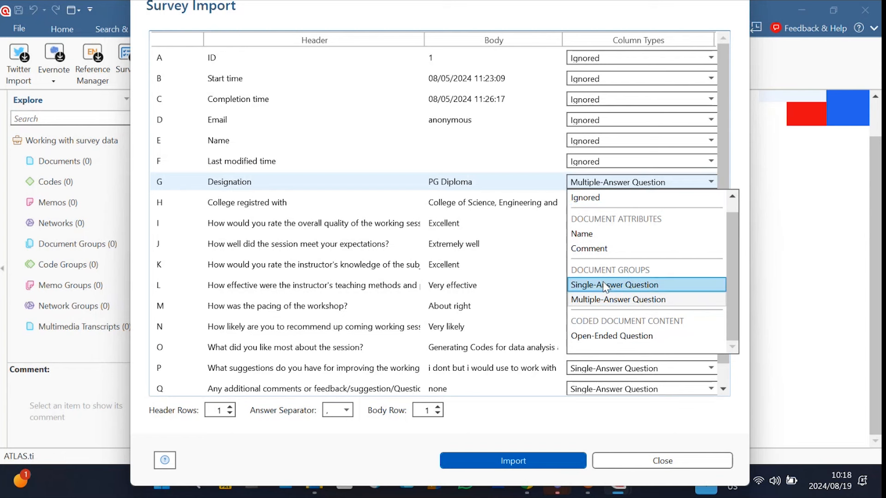
left_click(530, 183)
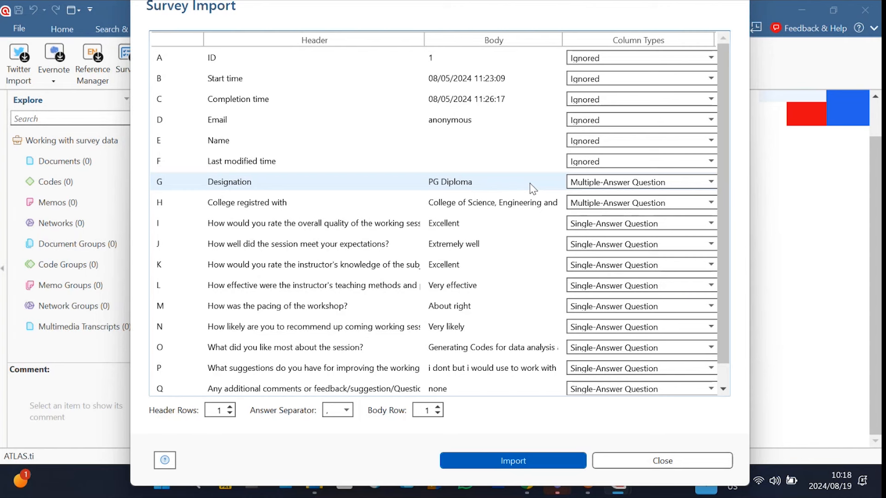
left_click(617, 211)
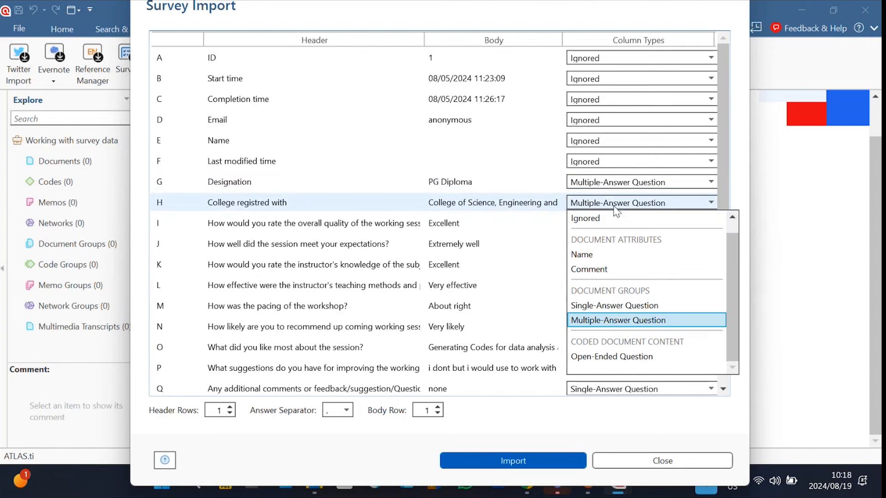
left_click(622, 320)
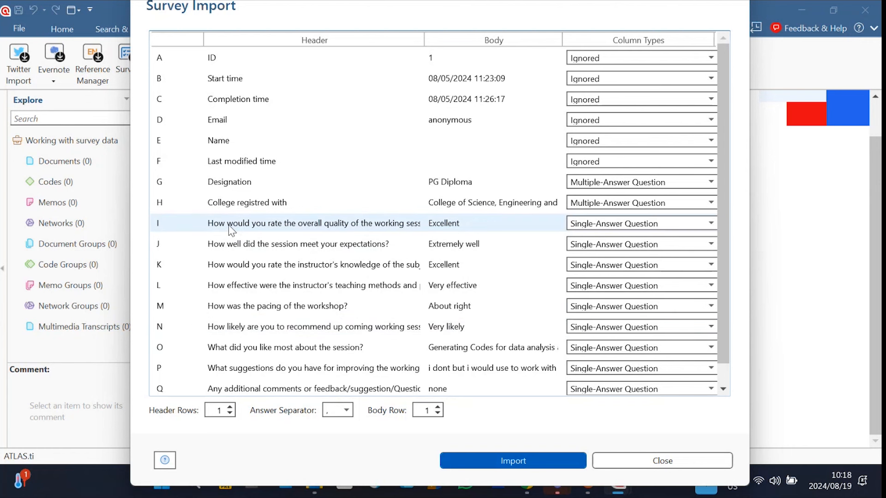
Step: Set the overall quality, expectations and instructor's knowledge columns (I, J and K) to Multiple-Answer Question
left_click(642, 232)
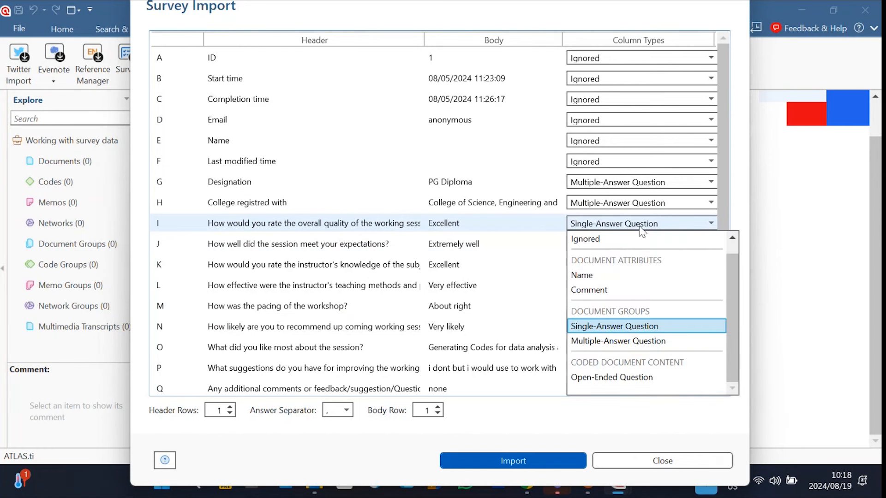
left_click(641, 342)
left_click(611, 243)
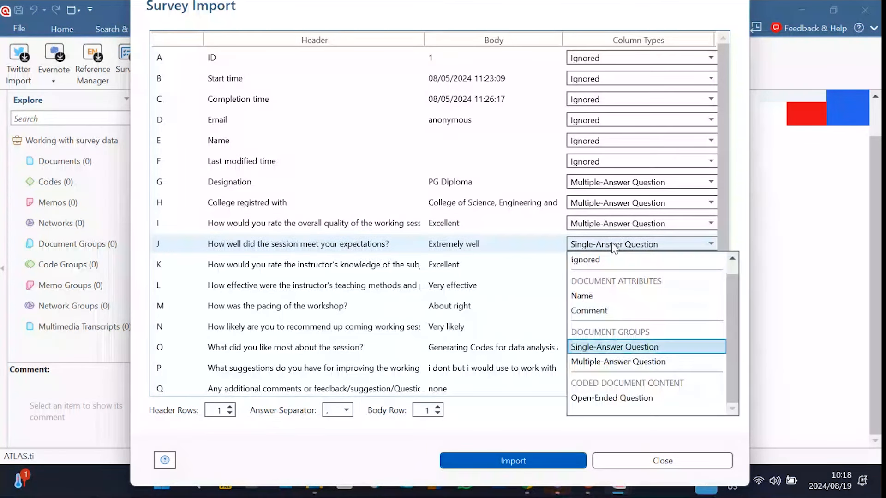
key("Down")
key("Return")
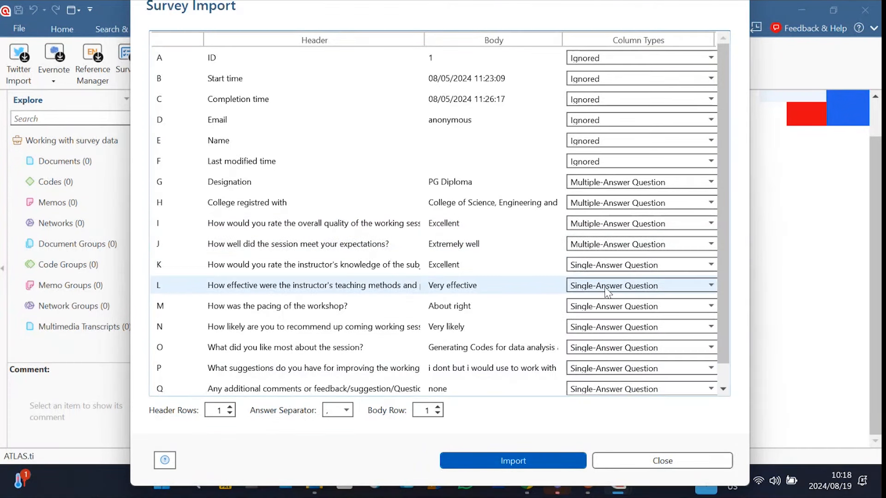
left_click(605, 265)
left_click(600, 381)
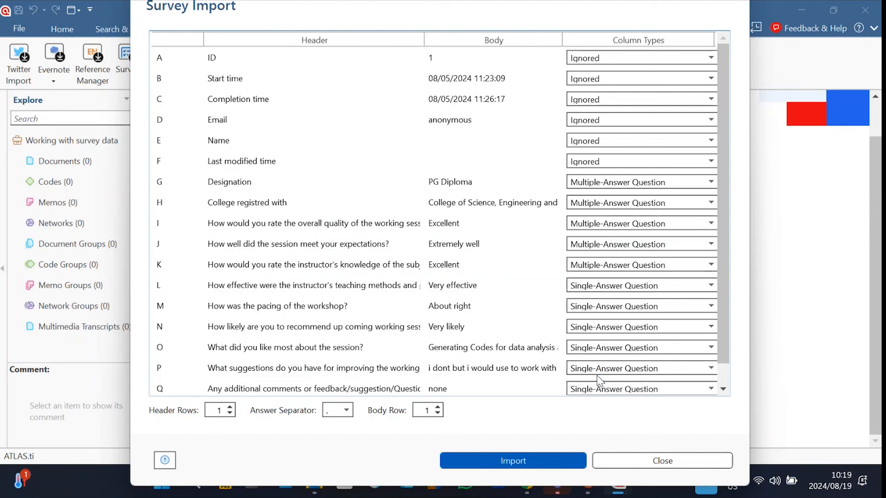
Step: Set the teaching methods, workshop pacing and recommendation likelihood columns (L, M and N) to Multiple-Answer Question
left_click(596, 285)
left_click(600, 402)
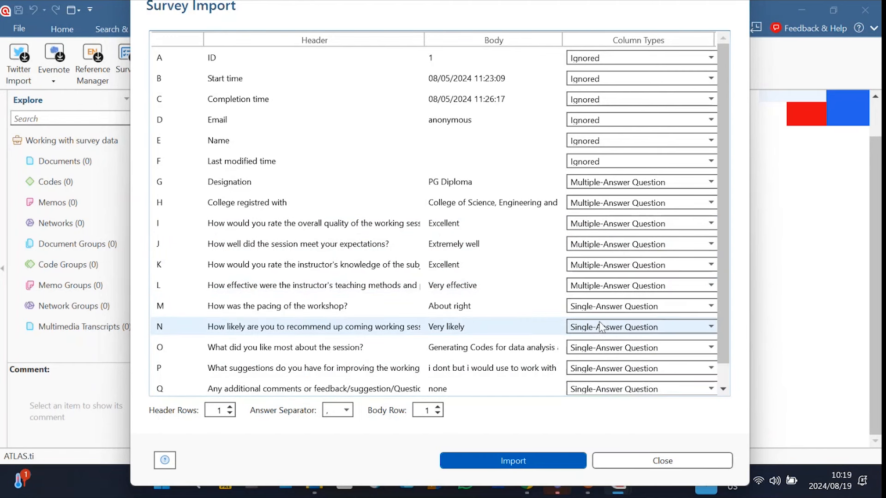
left_click(600, 306)
left_click(599, 422)
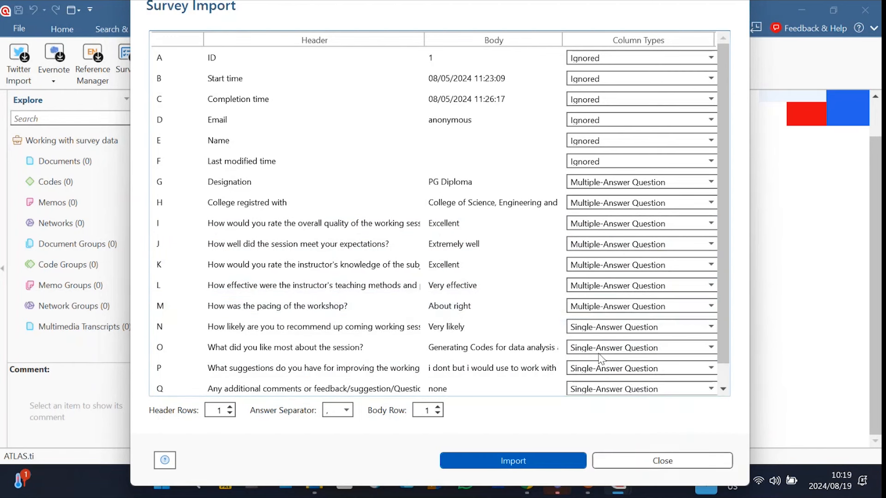
scroll(600, 325, "down", 1)
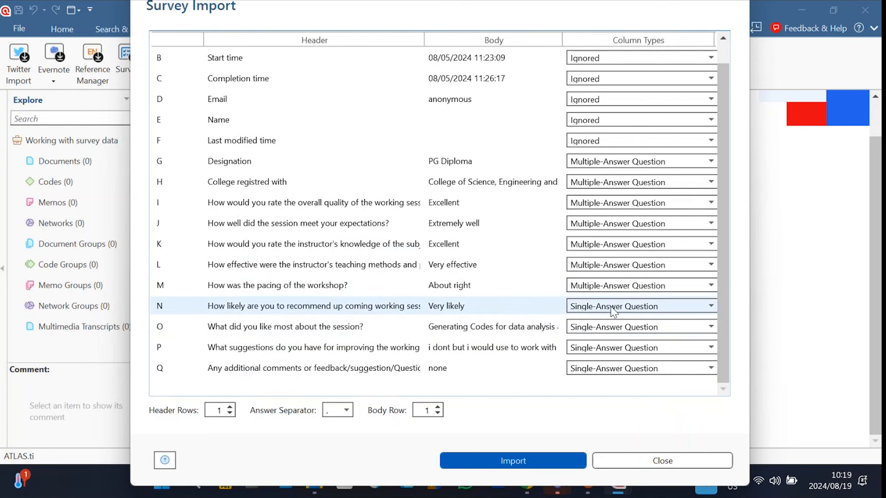
left_click(613, 310)
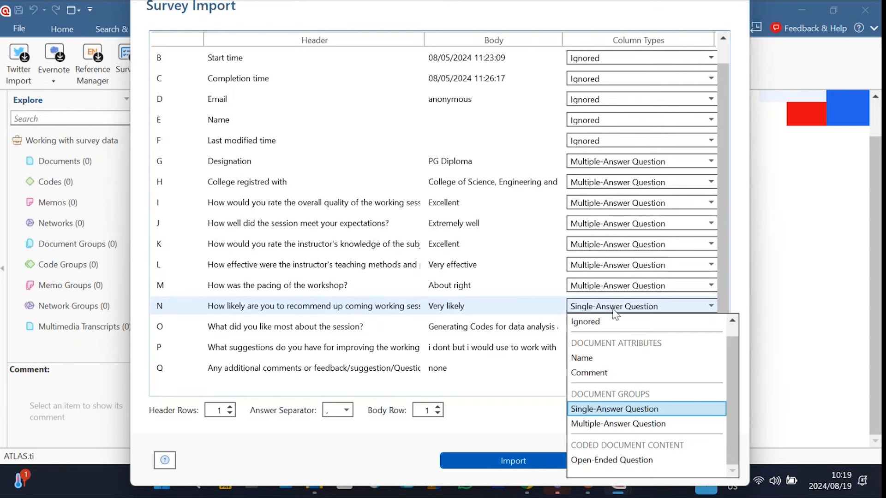
left_click(618, 423)
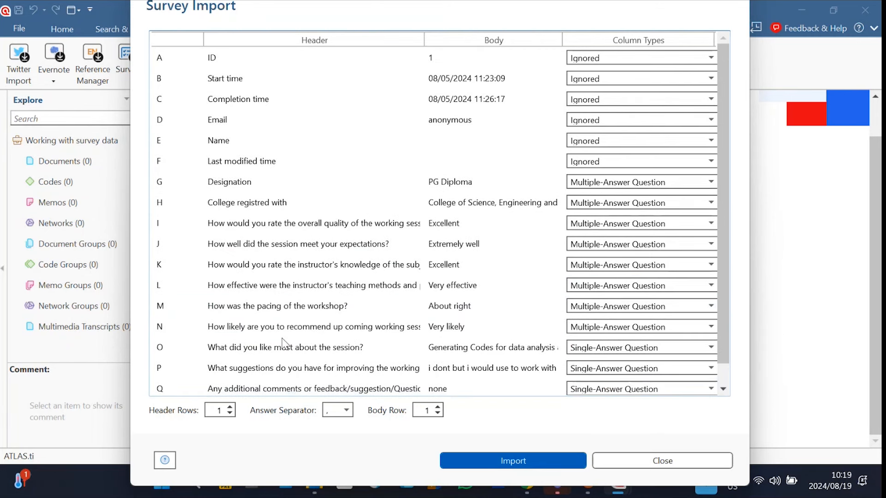
Step: Set the session likes, improvement suggestions and additional comments columns (O, P and Q) to Open-Ended Question and import the survey
scroll(454, 326, "down", 1)
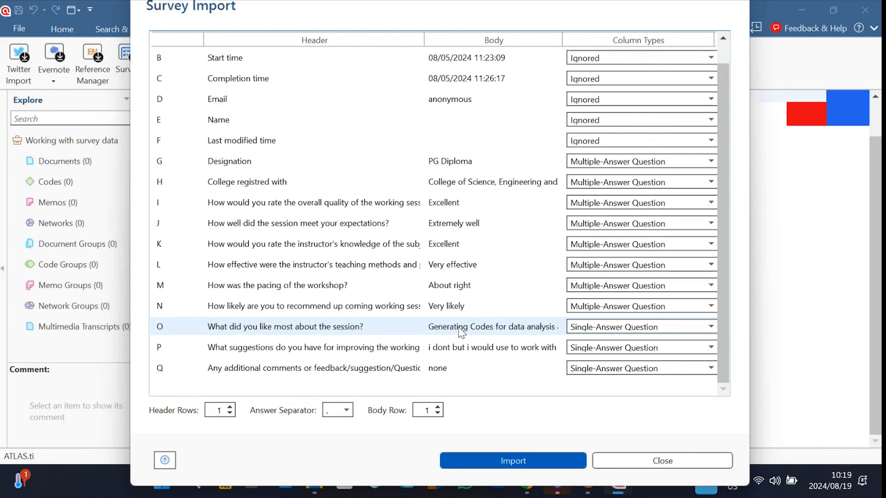
left_click(644, 328)
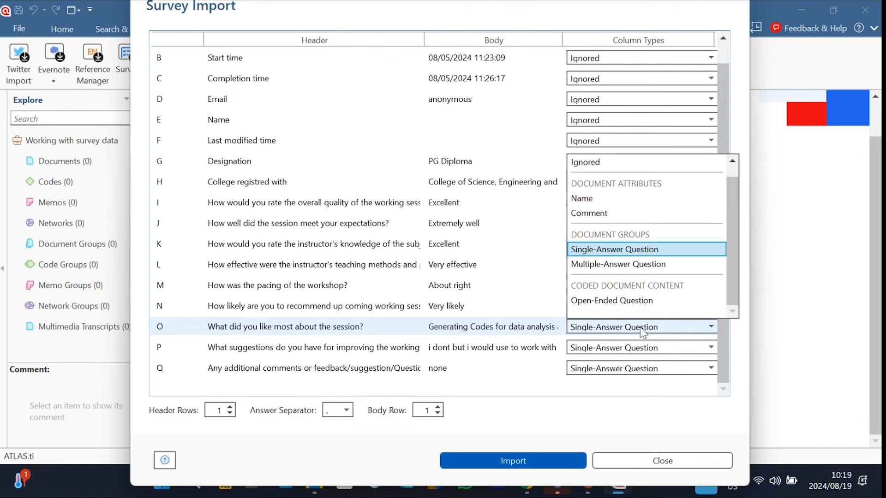
left_click(624, 305)
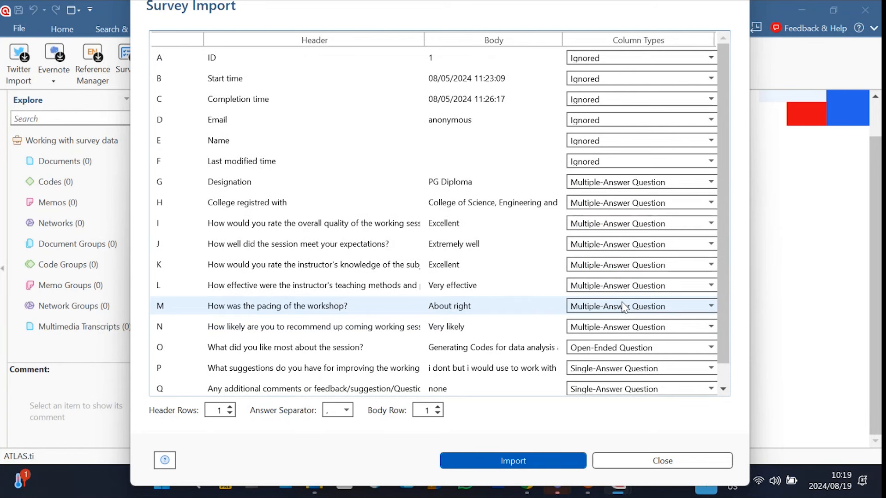
scroll(614, 329, "down", 1)
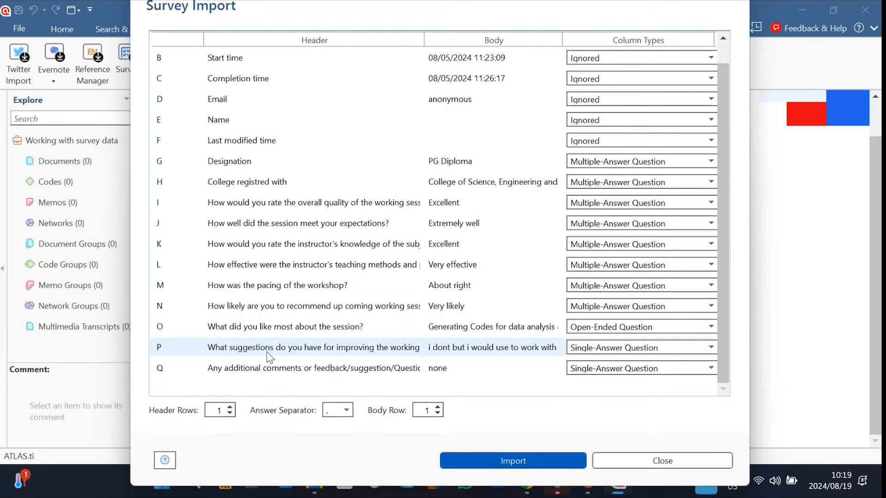
left_click(598, 349)
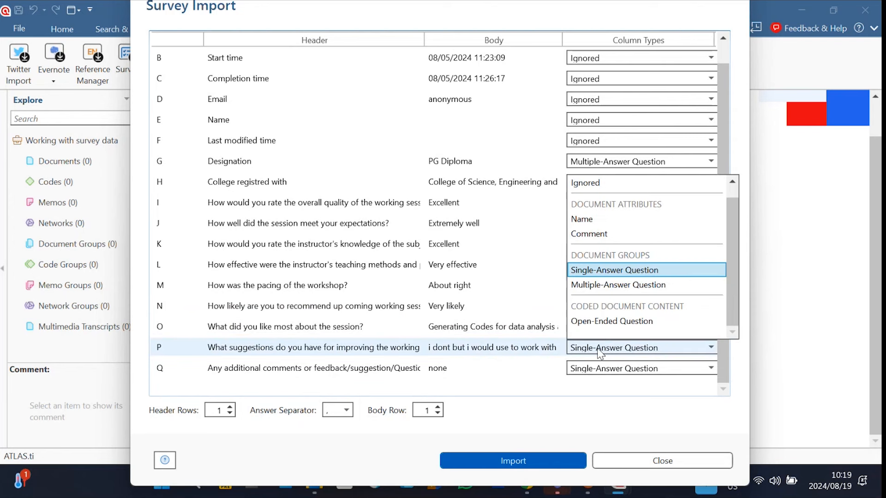
left_click(630, 322)
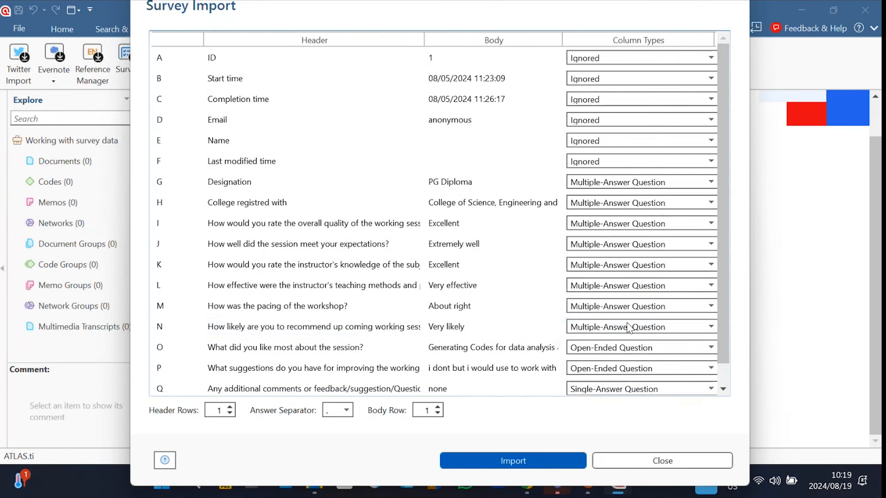
scroll(559, 339, "down", 1)
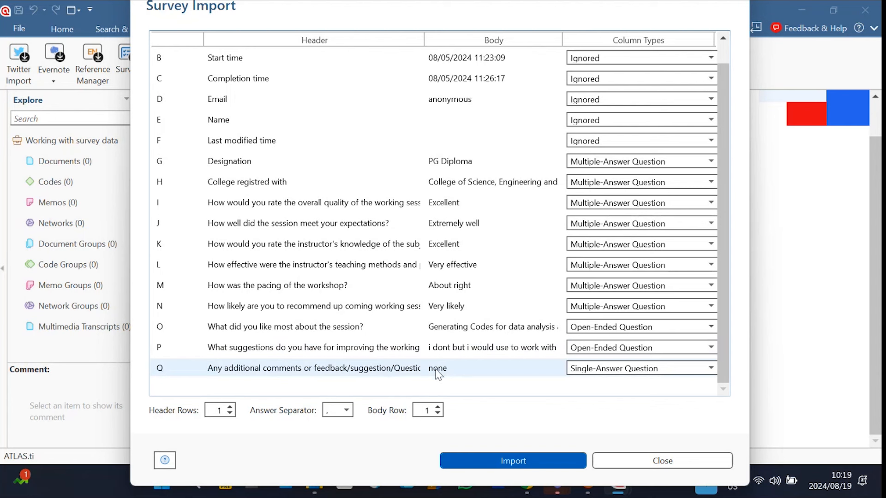
left_click(601, 372)
left_click(612, 343)
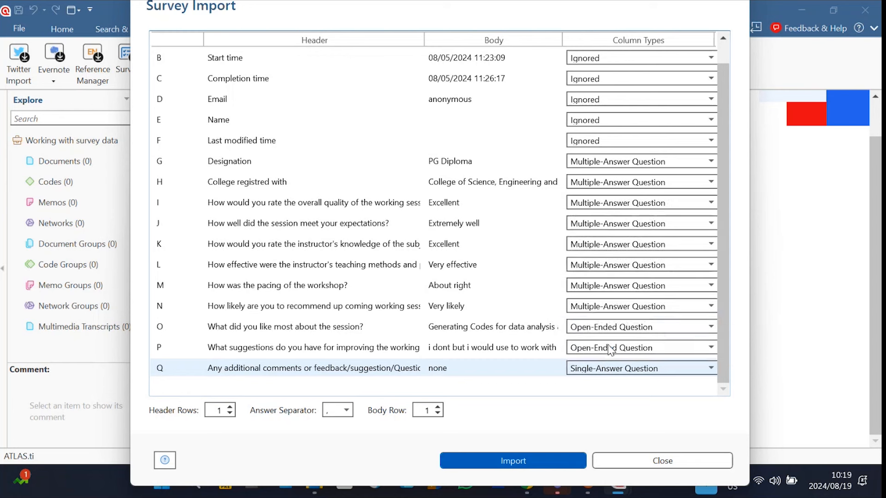
scroll(719, 268, "down", 1)
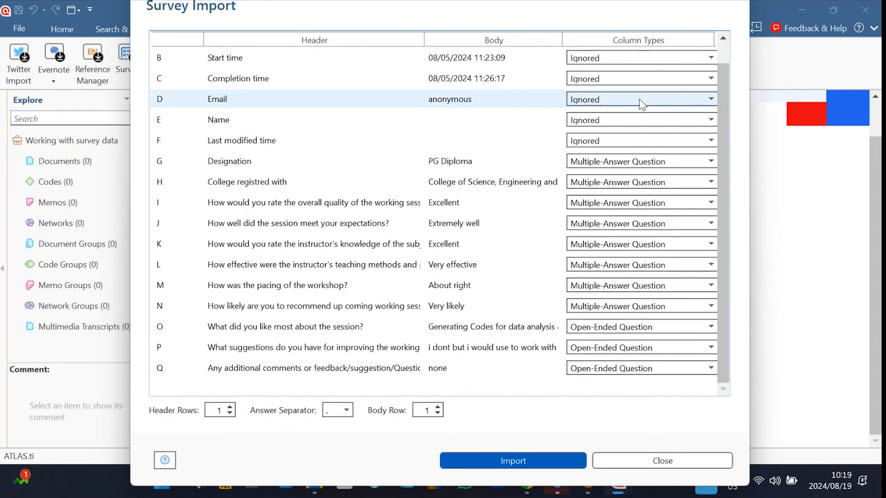
scroll(639, 103, "up", 1)
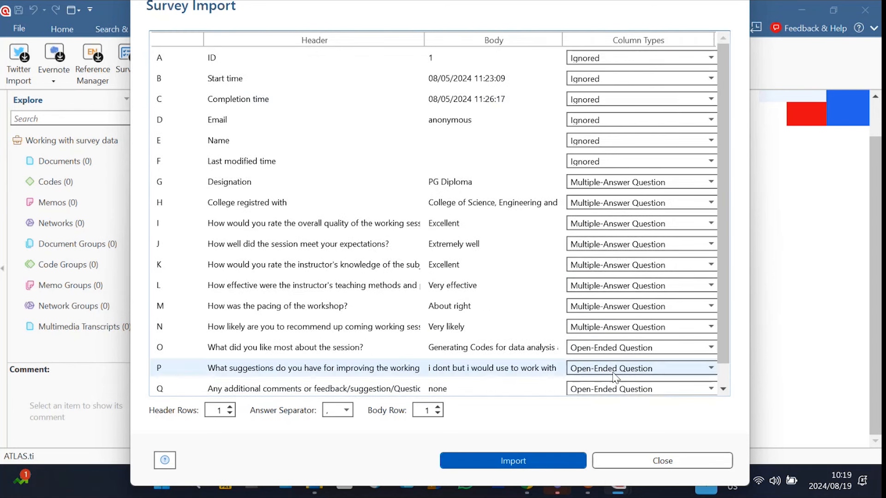
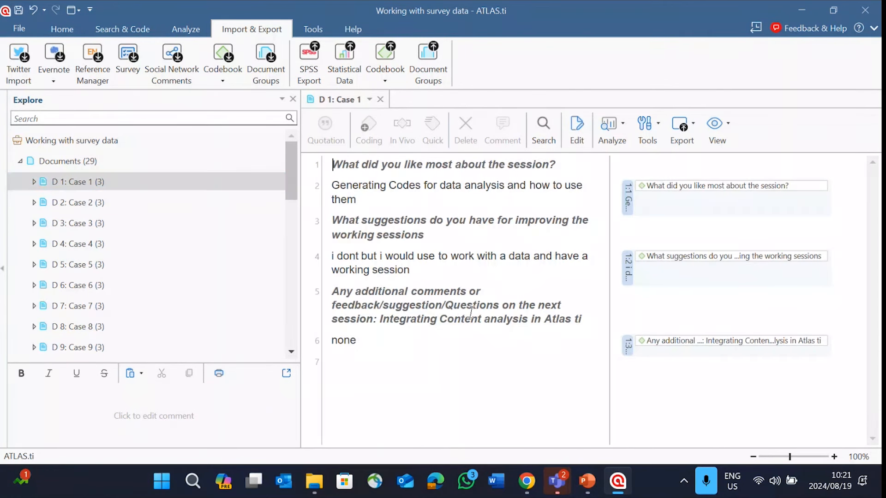
Step: Close the Case 1 document and expand the Codes branch in the project tree, with the Documents branch collapsed
left_click(645, 210)
left_click(380, 99)
left_click(21, 161)
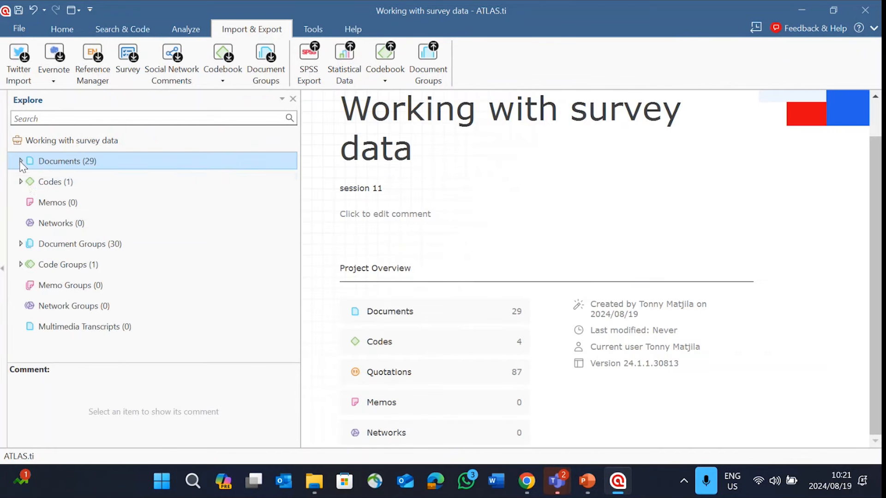
left_click(20, 182)
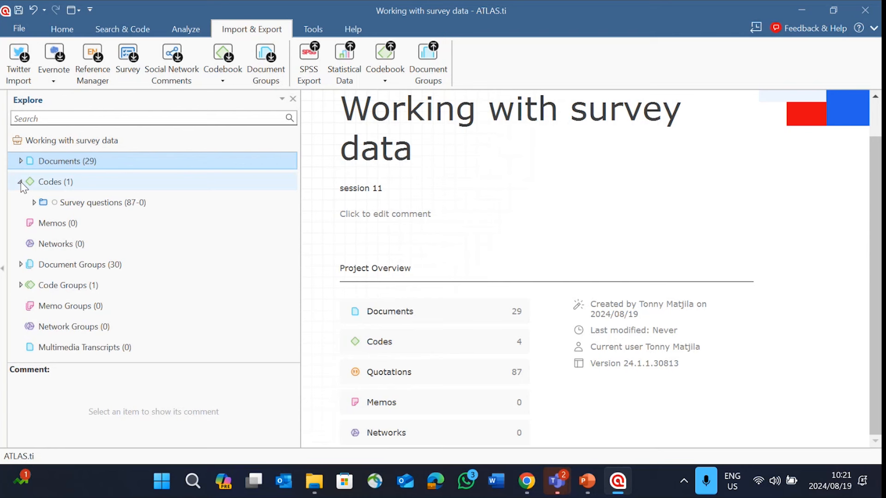
Step: Expand the Survey questions folder under Codes and widen the project explorer to fit the full question names
left_click(20, 182)
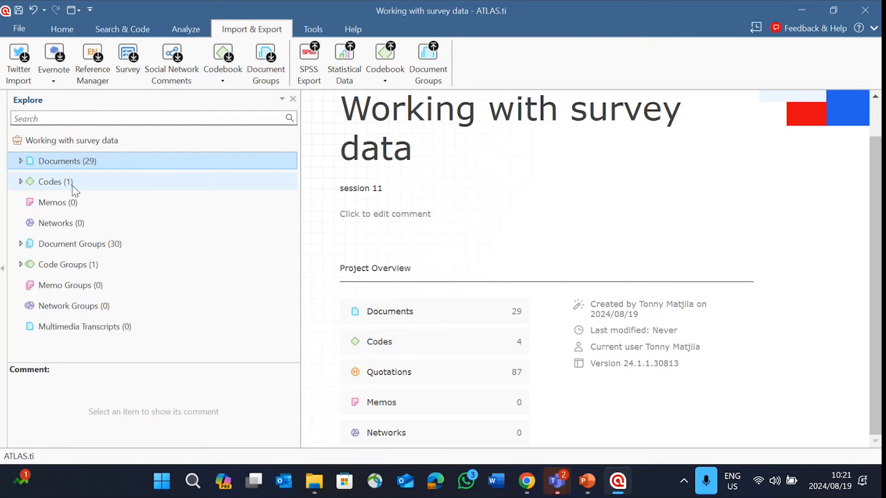
left_click(20, 182)
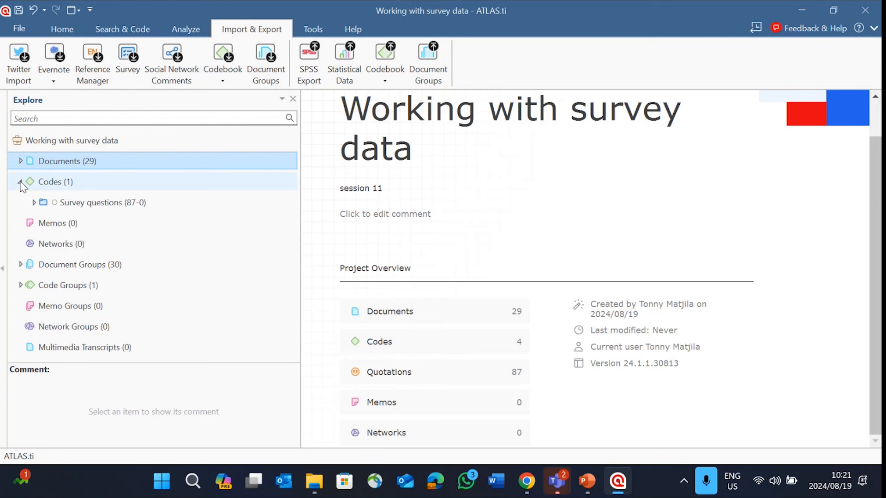
left_click(34, 203)
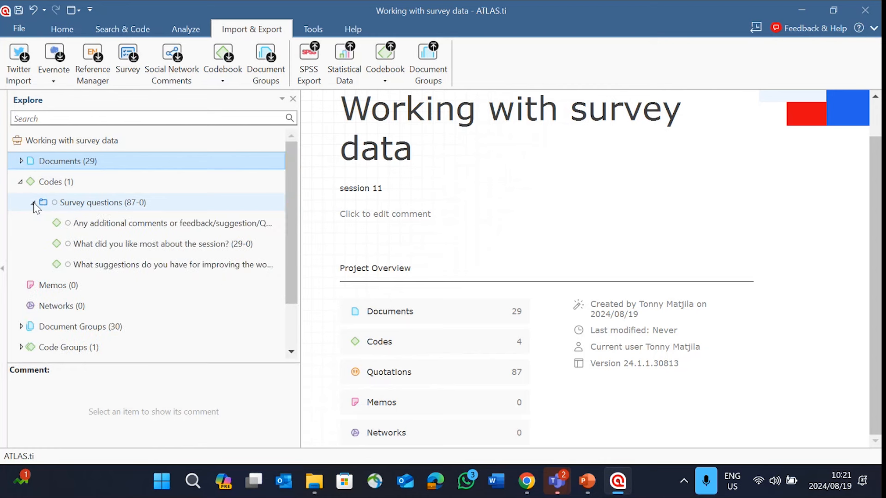
left_click_drag(299, 209, 477, 236)
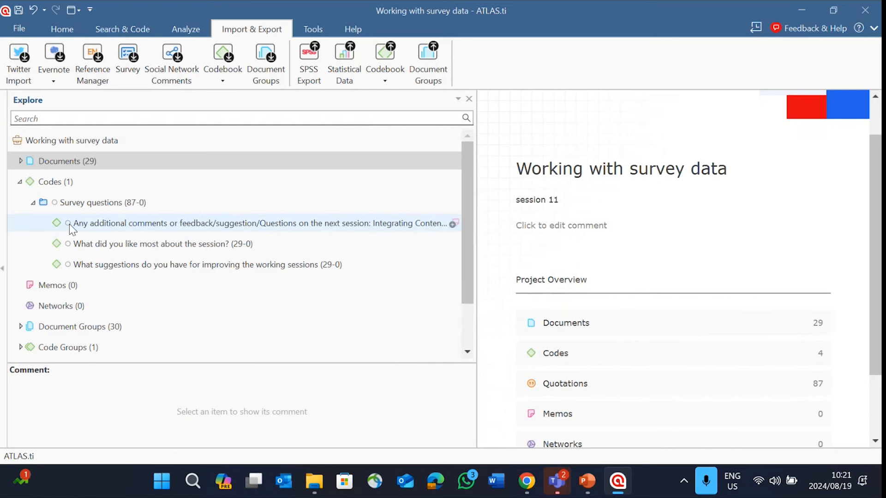
Step: Examine the quotations of the additional comments code in a maximized quotation list and close the list
double_click(111, 224)
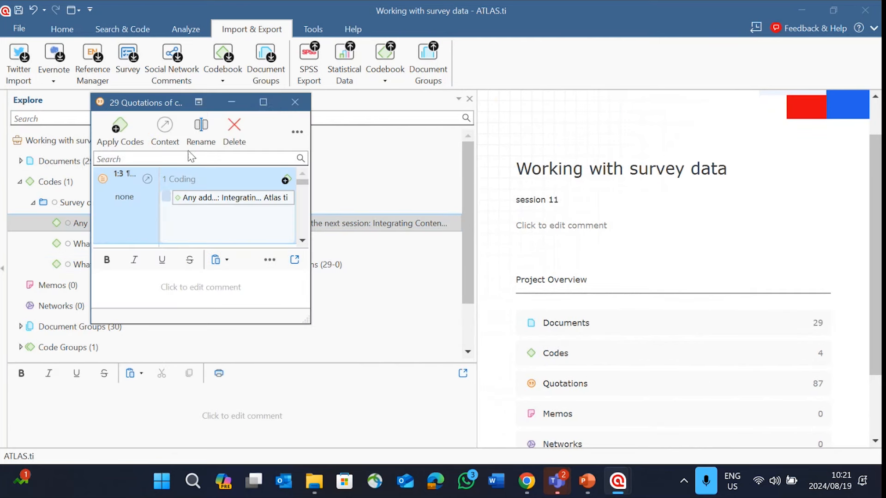
left_click(263, 105)
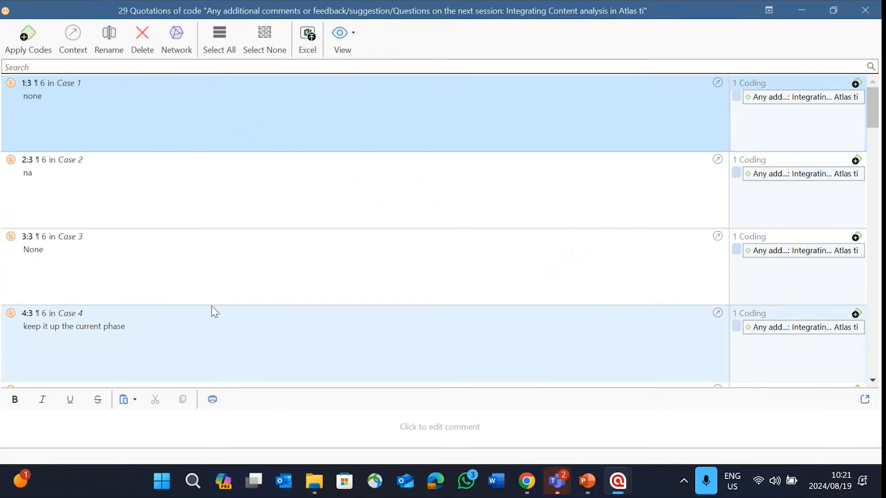
scroll(212, 311, "down", 3)
scroll(215, 312, "down", 10)
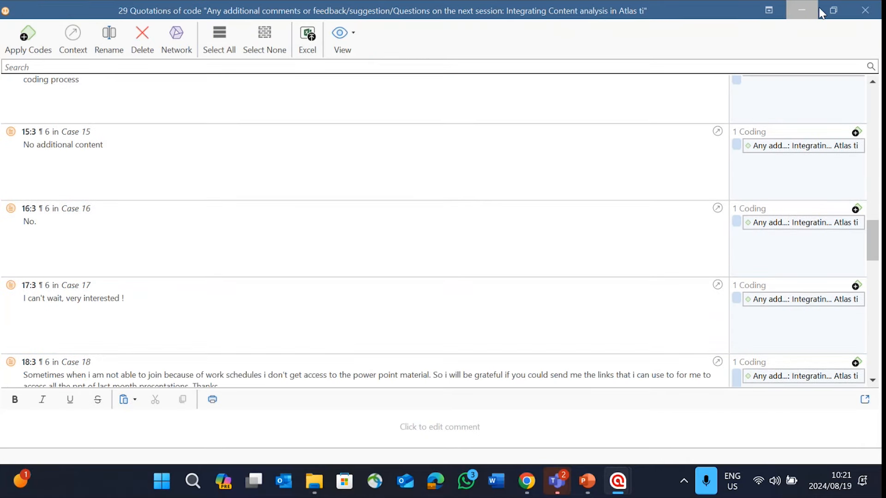
left_click(865, 10)
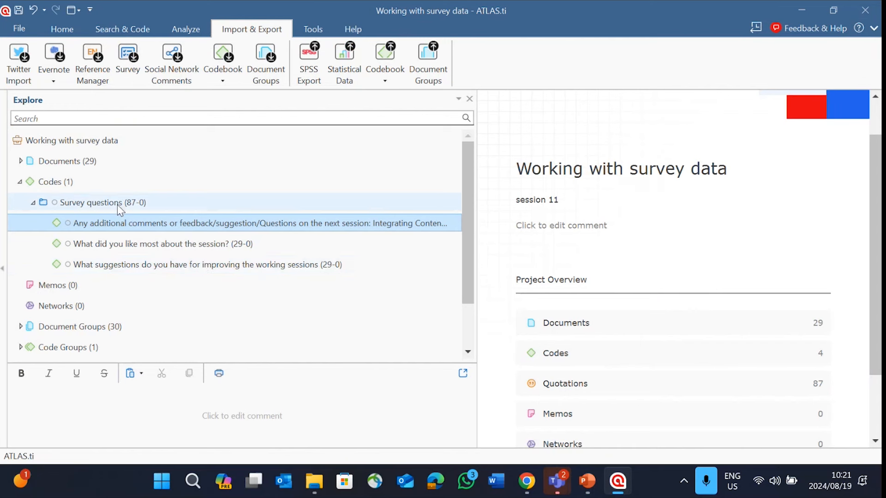
Step: Expand Document Groups and Survey questions, and examine the college, designation and rating groups alongside the open-ended question codes
left_click(34, 202)
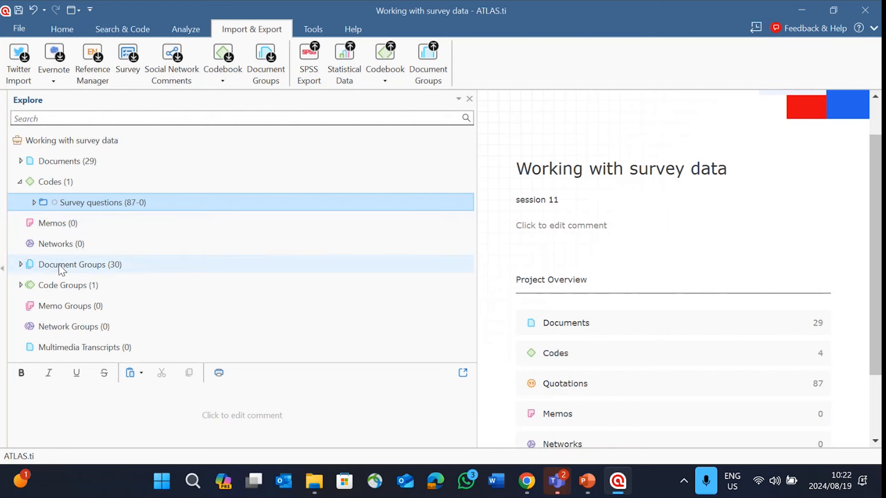
left_click(20, 264)
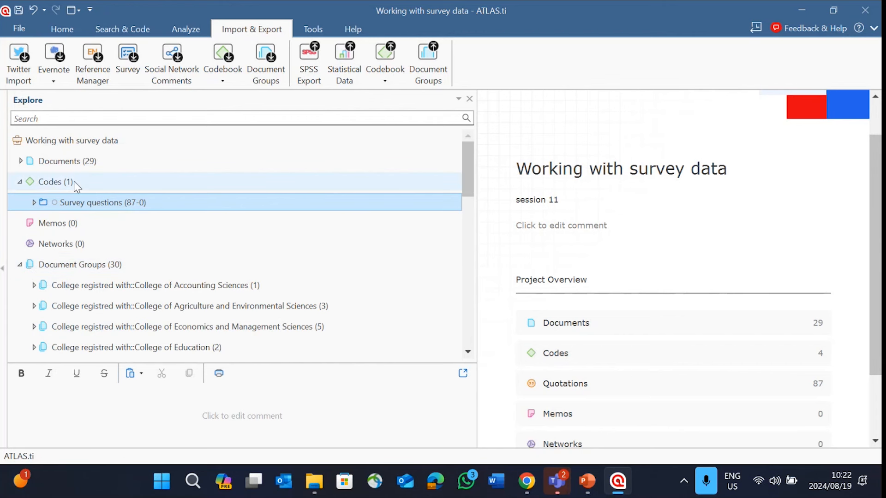
left_click(34, 203)
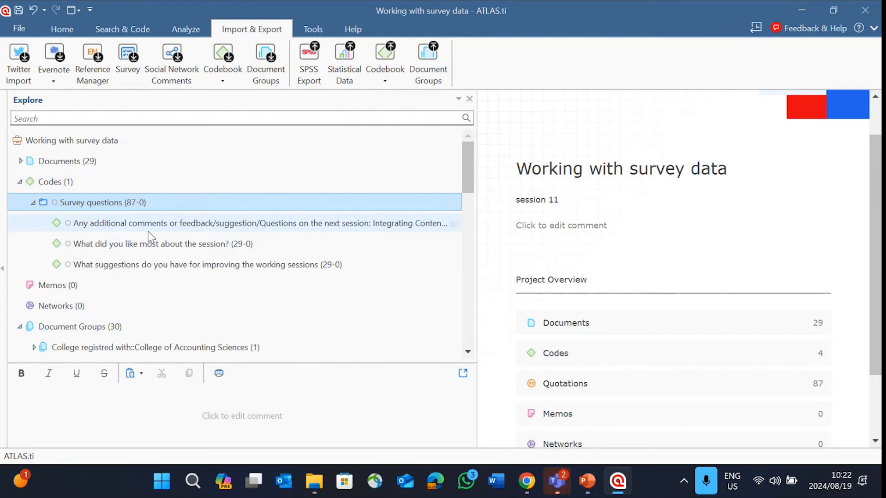
scroll(152, 236, "down", 1)
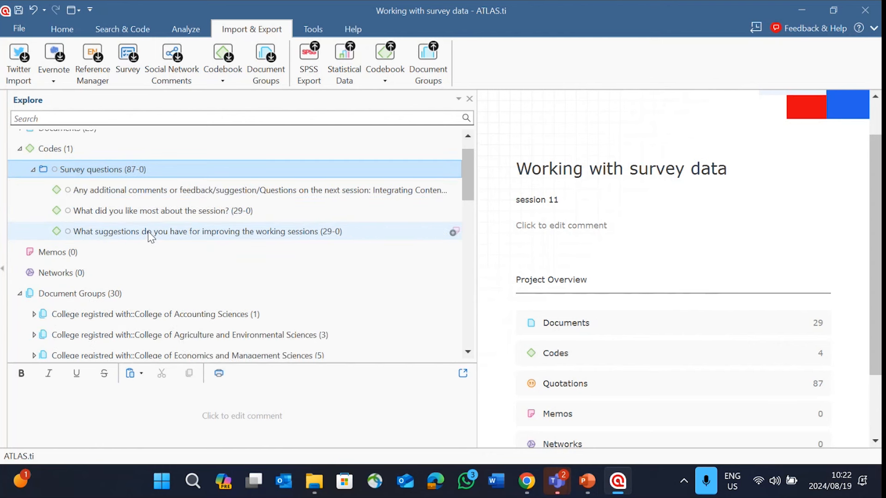
scroll(152, 237, "down", 3)
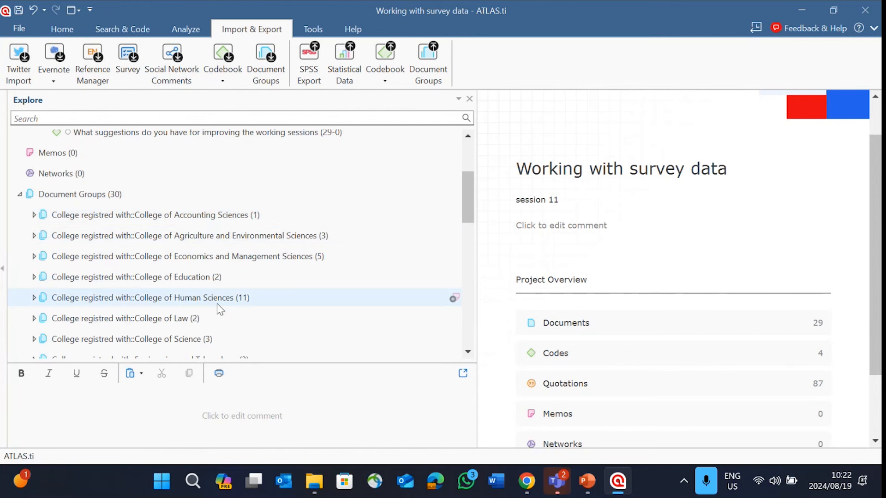
scroll(217, 304, "down", 1)
scroll(197, 252, "down", 1)
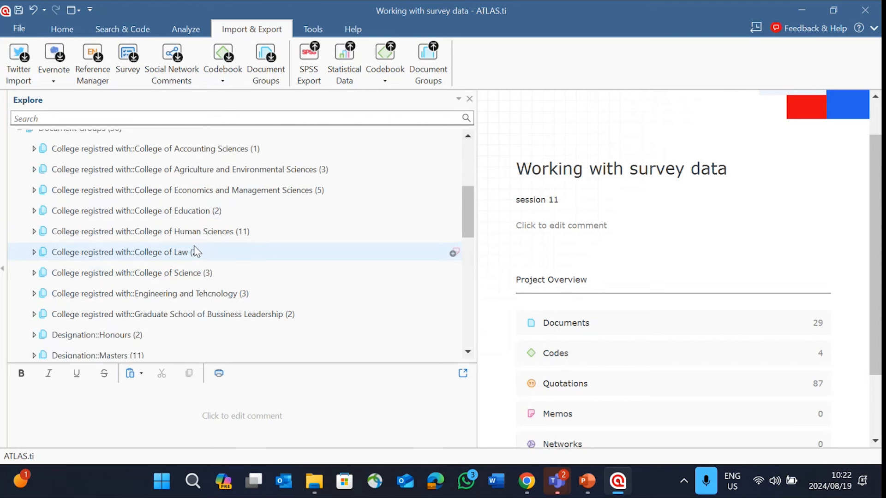
scroll(201, 211, "down", 2)
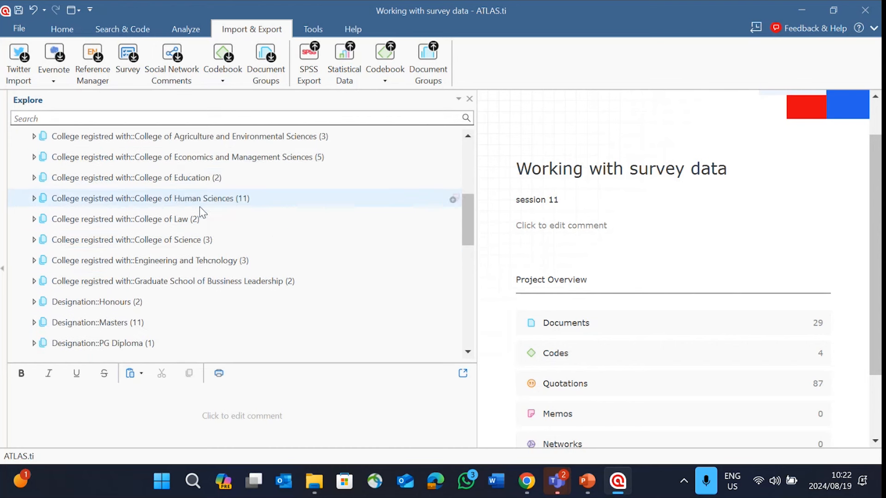
scroll(181, 254, "down", 1)
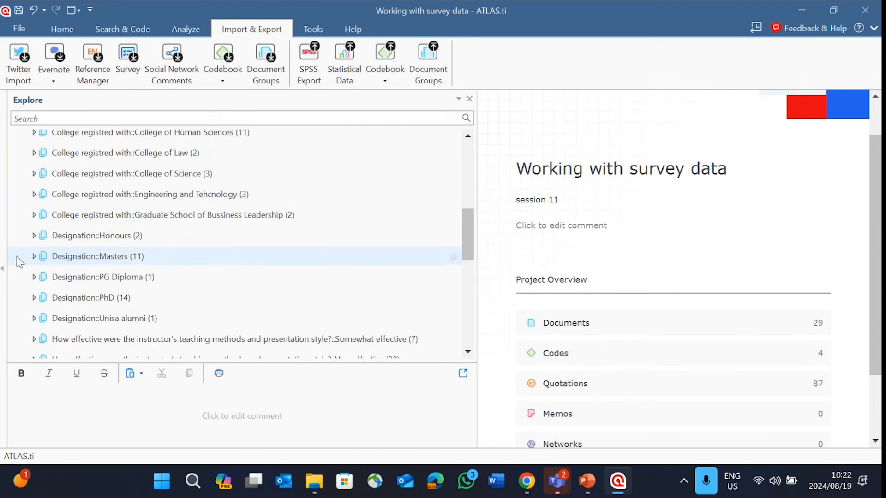
scroll(138, 283, "down", 1)
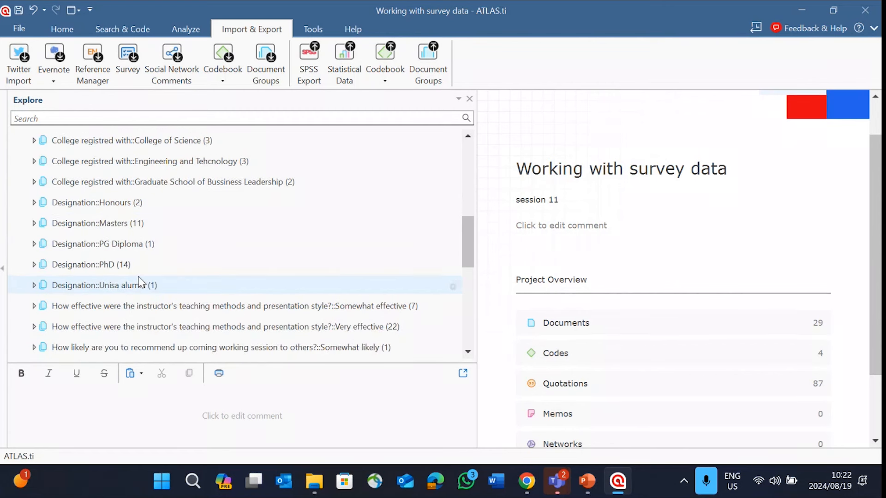
scroll(138, 283, "down", 1)
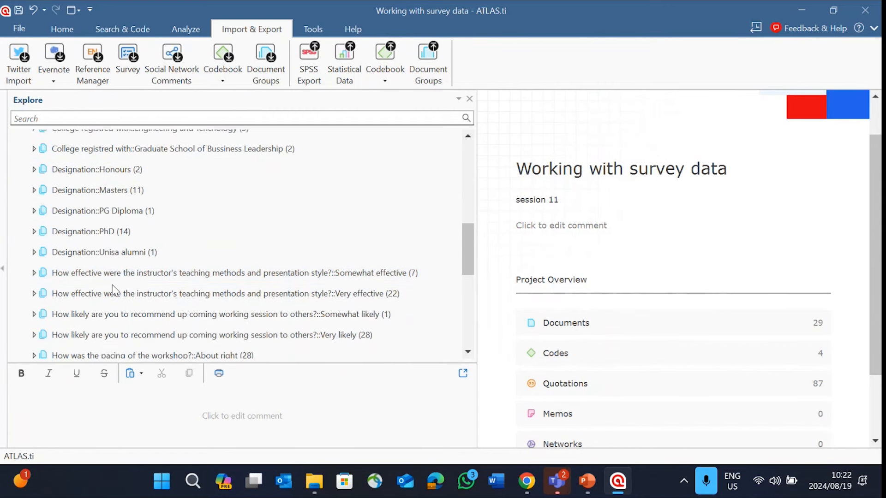
scroll(128, 316, "down", 1)
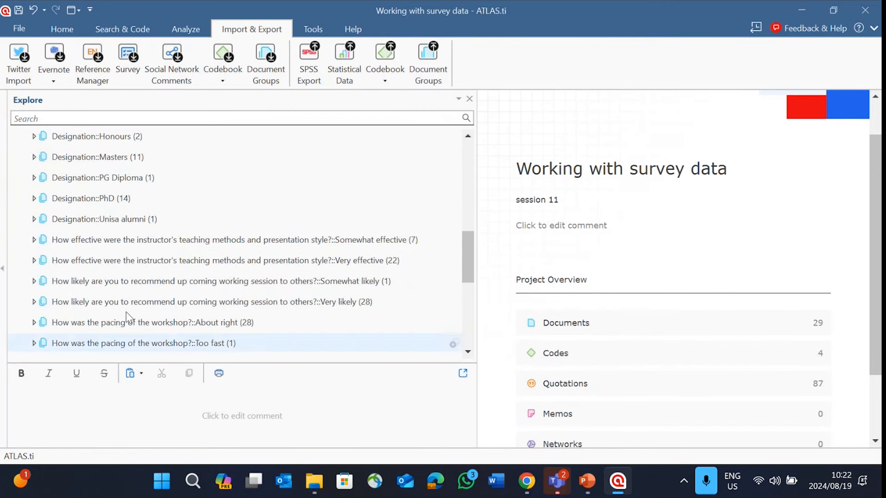
scroll(129, 317, "up", 1)
scroll(127, 316, "up", 7)
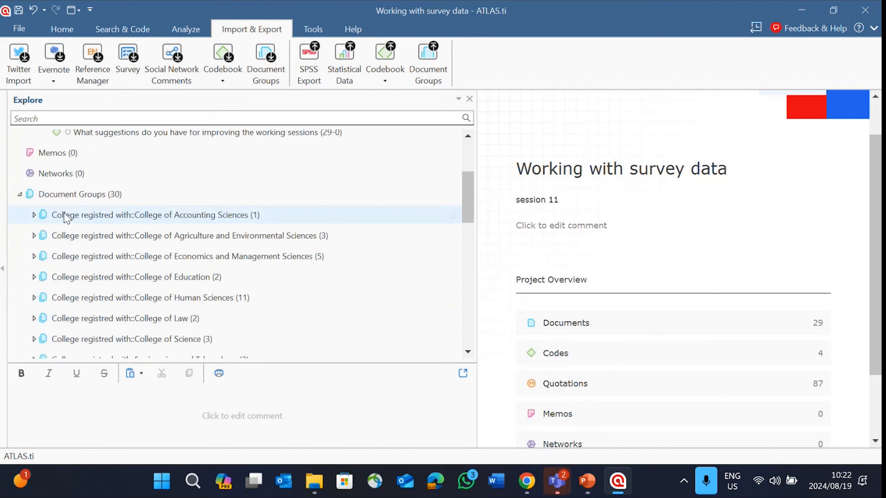
scroll(69, 217, "up", 3)
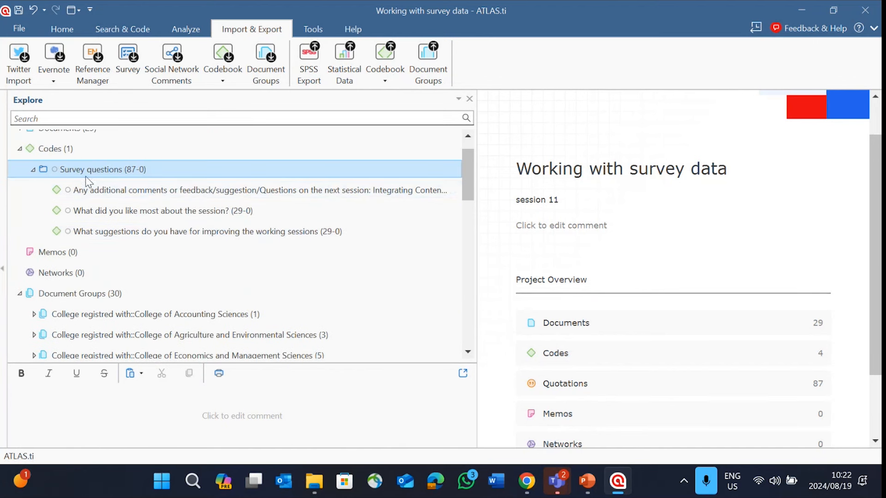
Step: Collapse the Document Groups branch and narrow the project explorer to give the main area more room
left_click(20, 294)
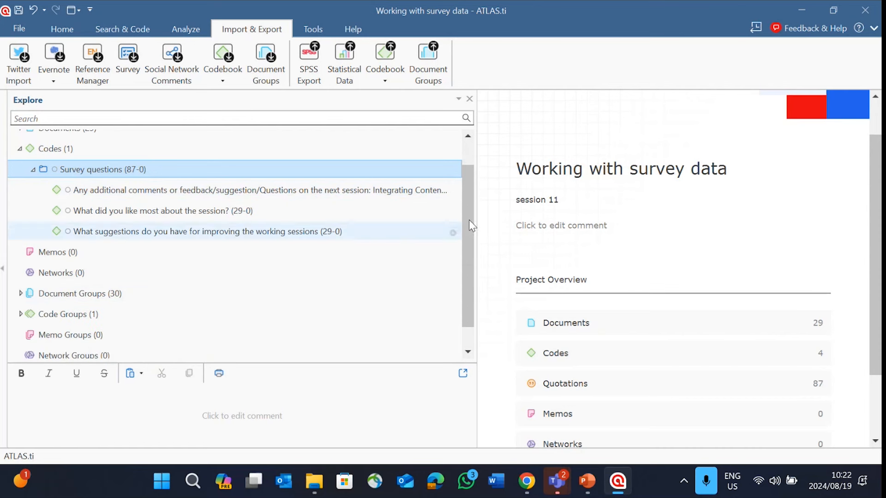
left_click_drag(478, 185, 263, 213)
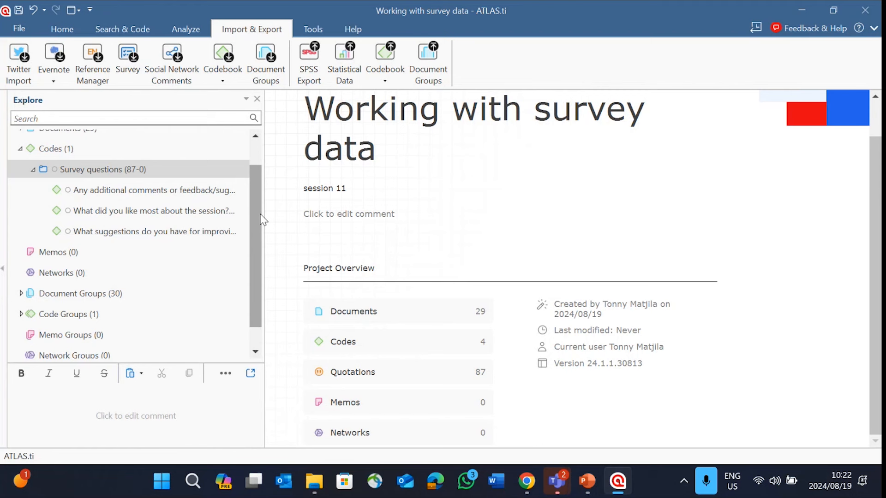
scroll(262, 220, "up", 1)
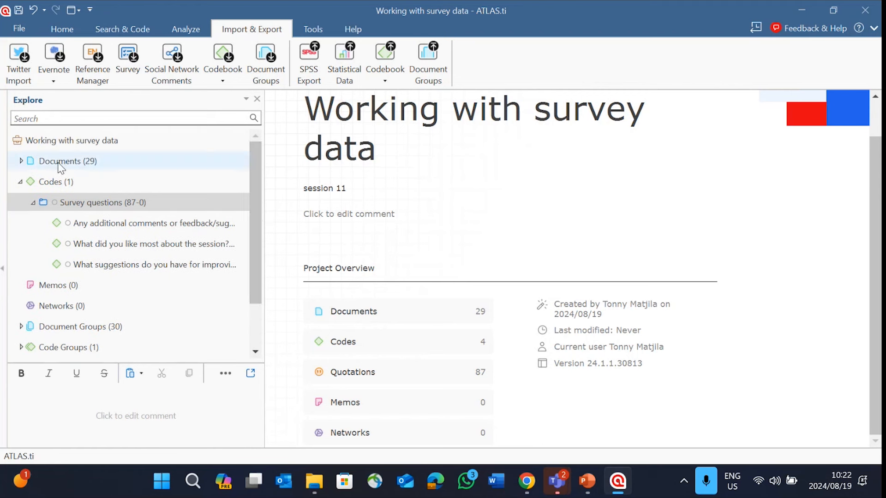
Step: Expand the Documents branch and open the Case 1 document
left_click(21, 161)
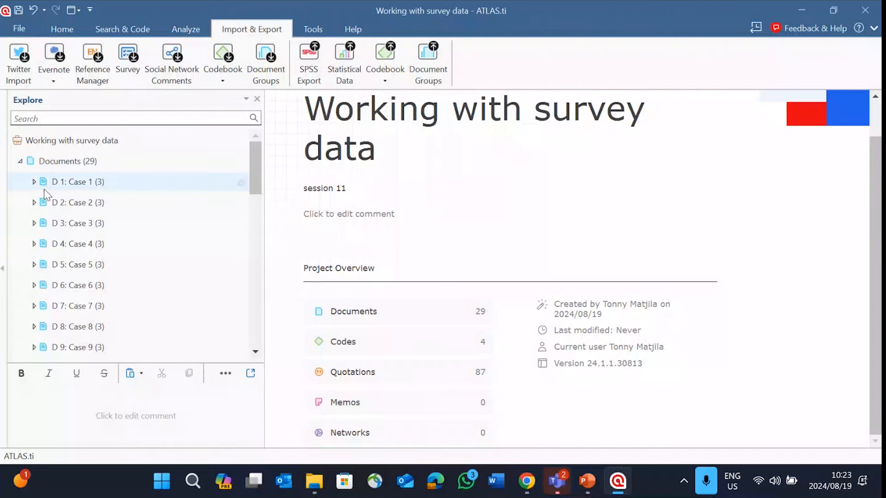
left_click(84, 186)
double_click(84, 187)
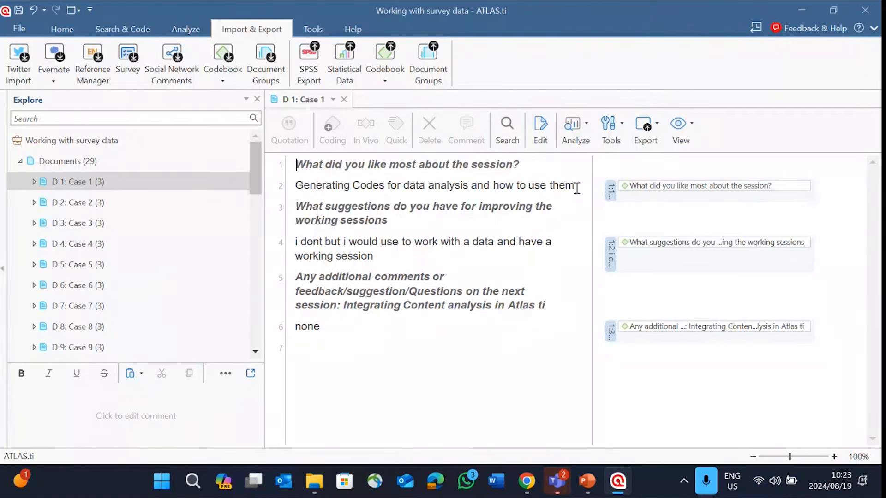
left_click(625, 190)
Step: Code the Case 1 answer "Generating Codes for data analysis and how to use them" with a new code named "Generating codes"
left_click_drag(577, 186, 298, 184)
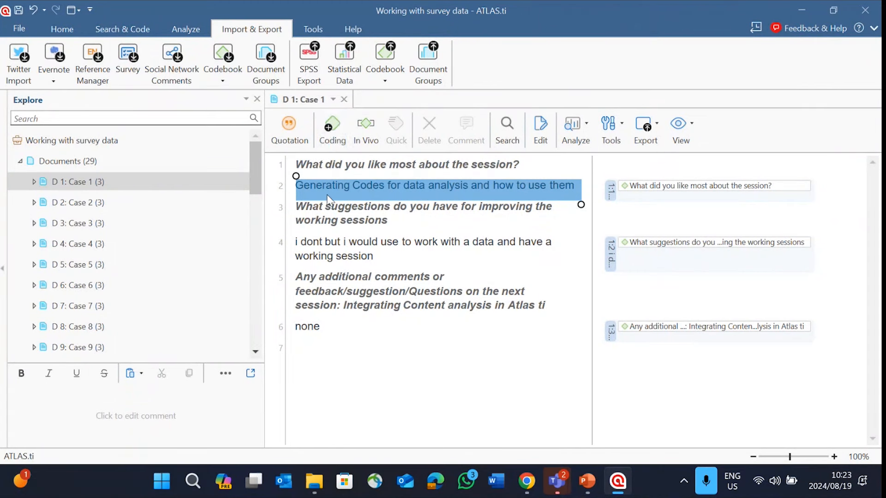
left_click(331, 131)
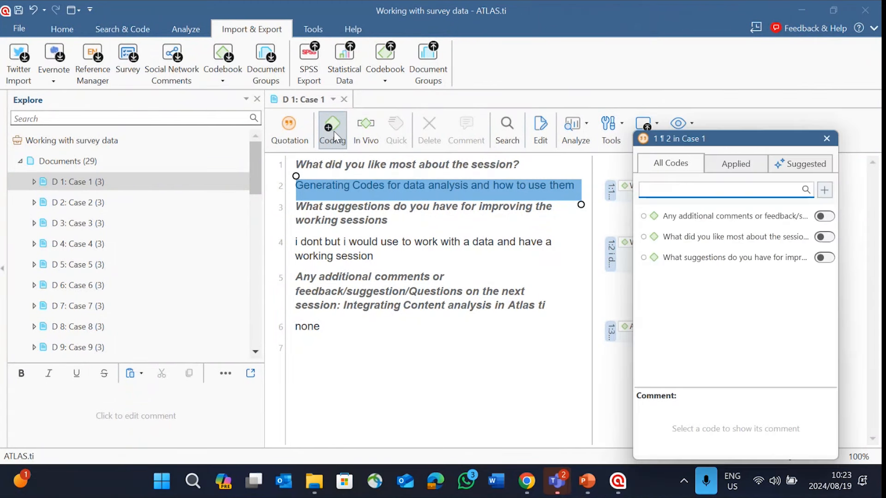
left_click_drag(727, 141, 739, 140)
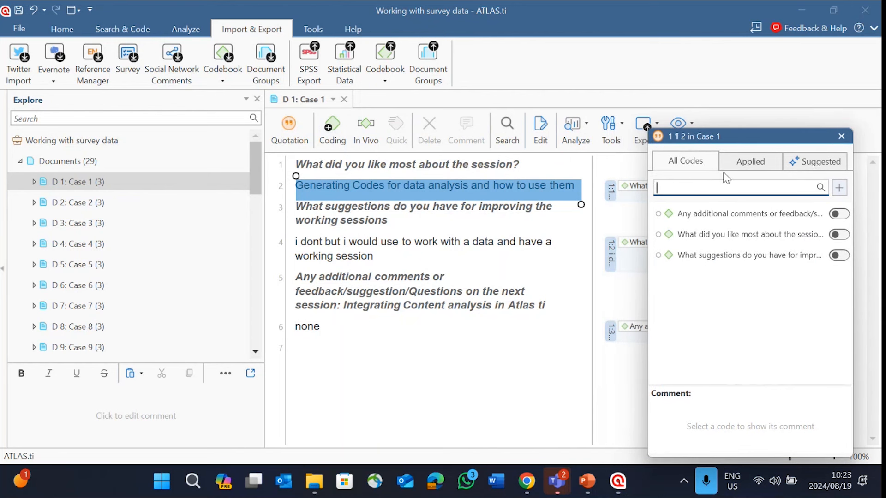
left_click(723, 193)
type("Gene")
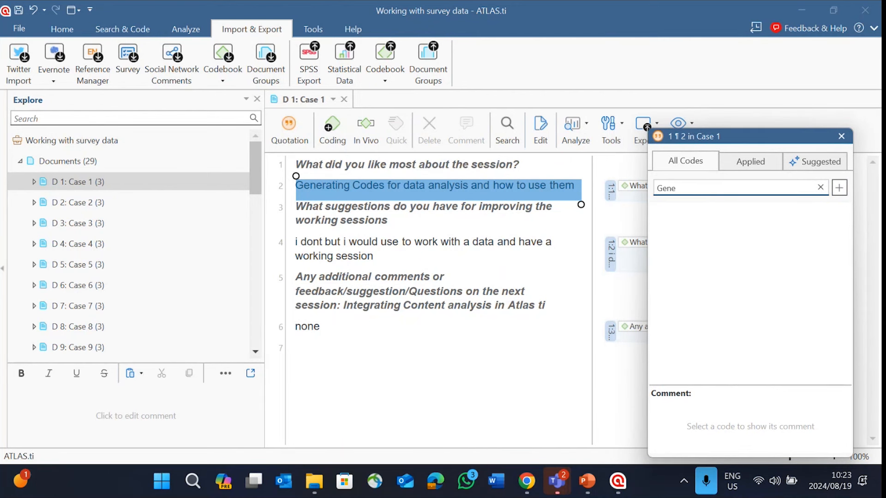
type("rating codes")
left_click(841, 193)
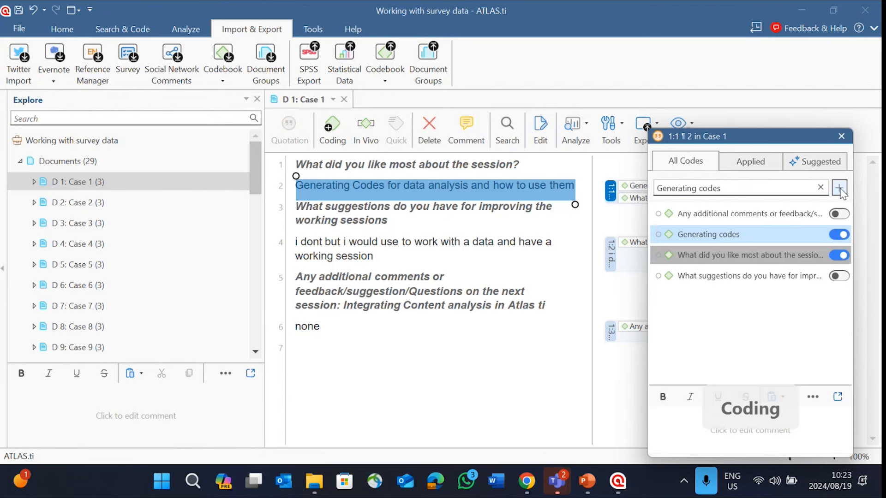
left_click(841, 136)
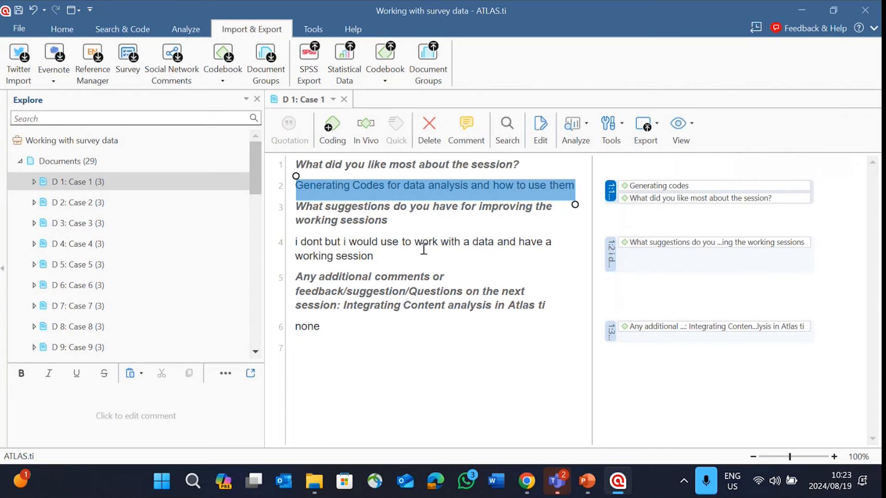
Step: Select the Case 1 answer on improving the sessions, collapse the Documents branch and close the document
left_click_drag(373, 256, 296, 245)
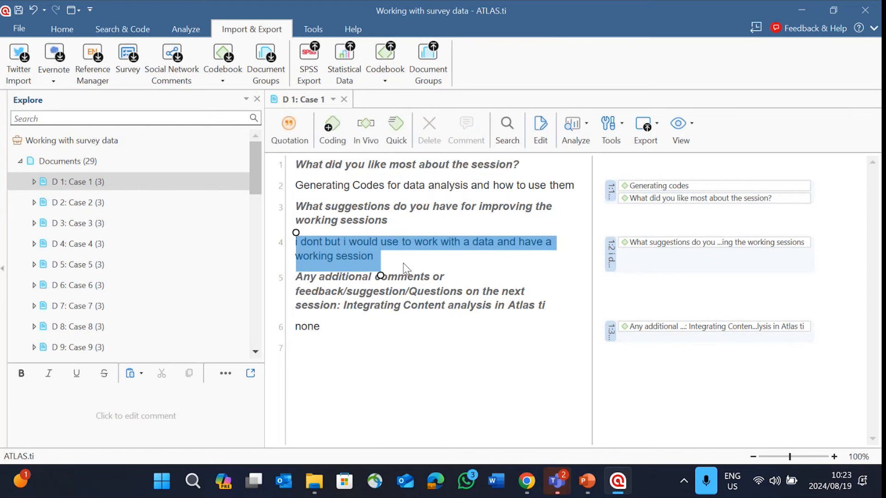
left_click(22, 160)
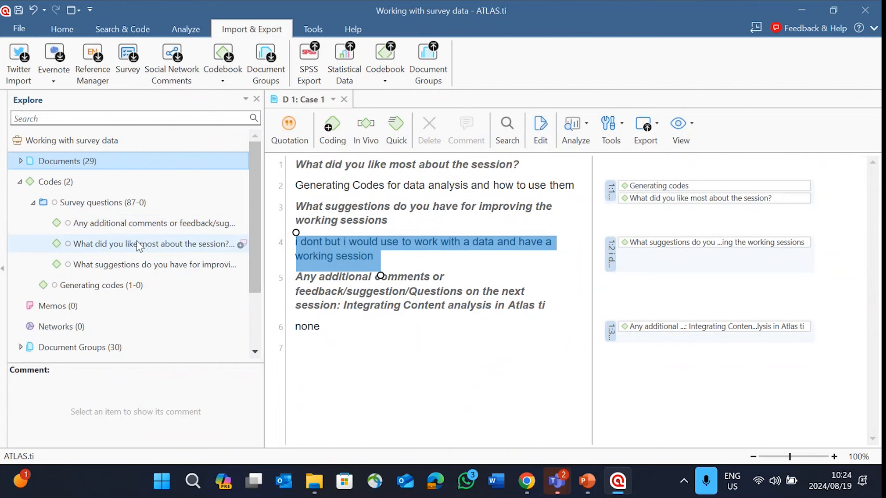
left_click(343, 99)
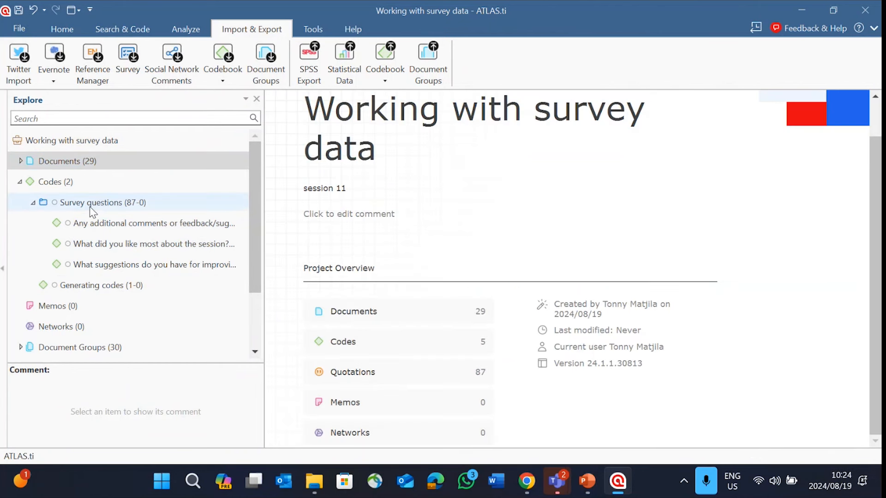
Step: Open the Code Manager to review the project's codes, and close it
left_click(61, 183)
double_click(61, 183)
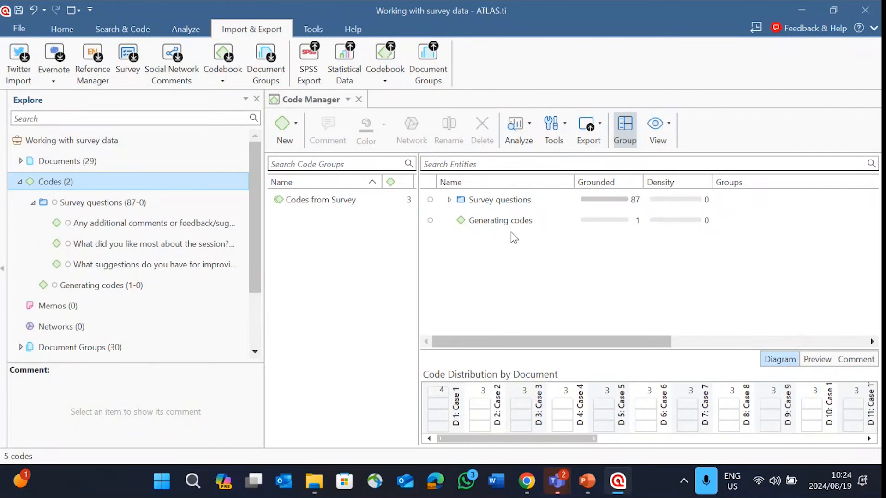
left_click(358, 99)
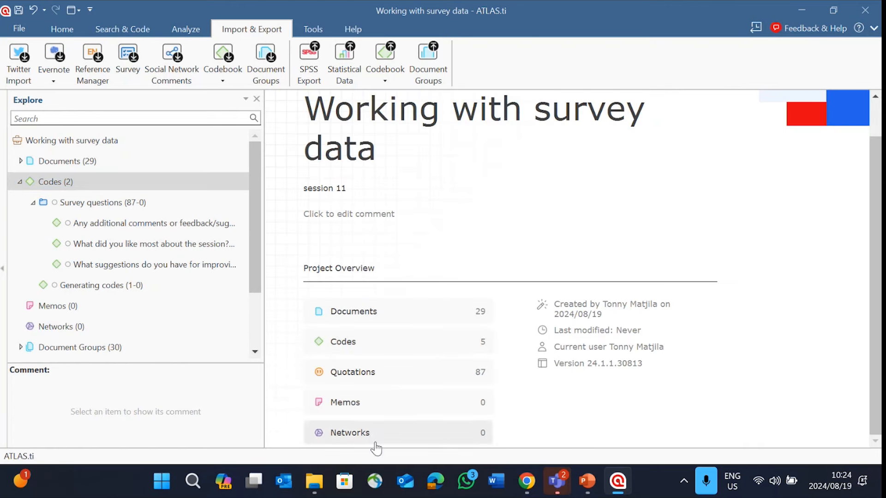
Step: Switch to File Explorer, open the Code Book workbook to review its code list, close it and return to ATLAS.ti
left_click(321, 482)
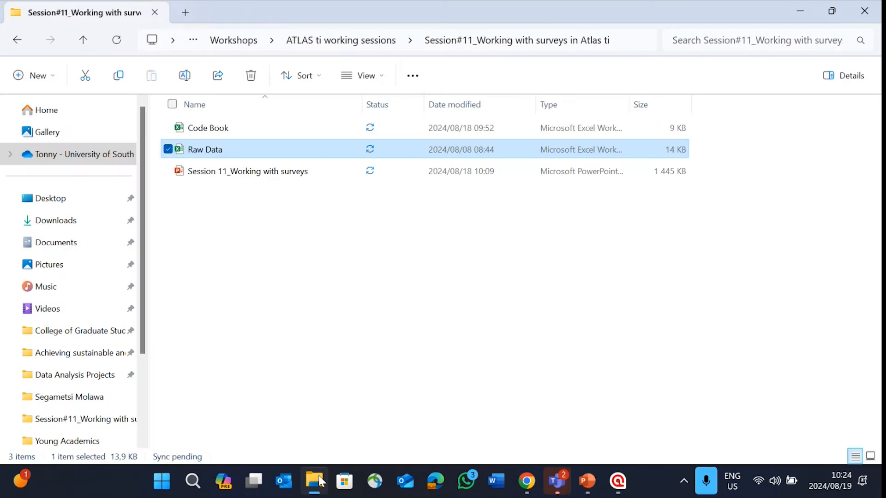
double_click(212, 132)
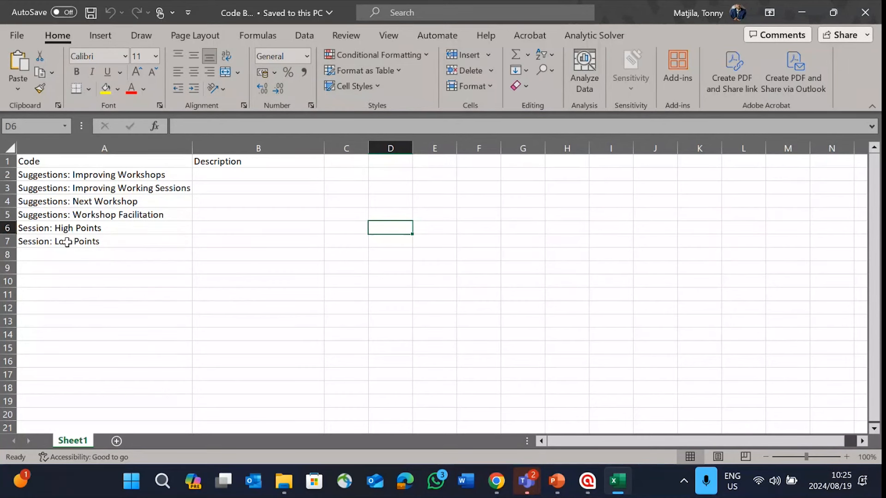
left_click(859, 19)
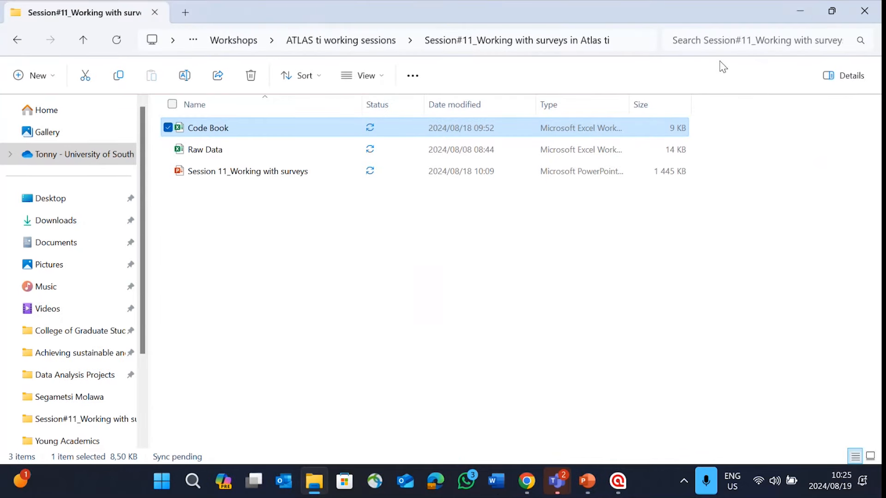
left_click(799, 13)
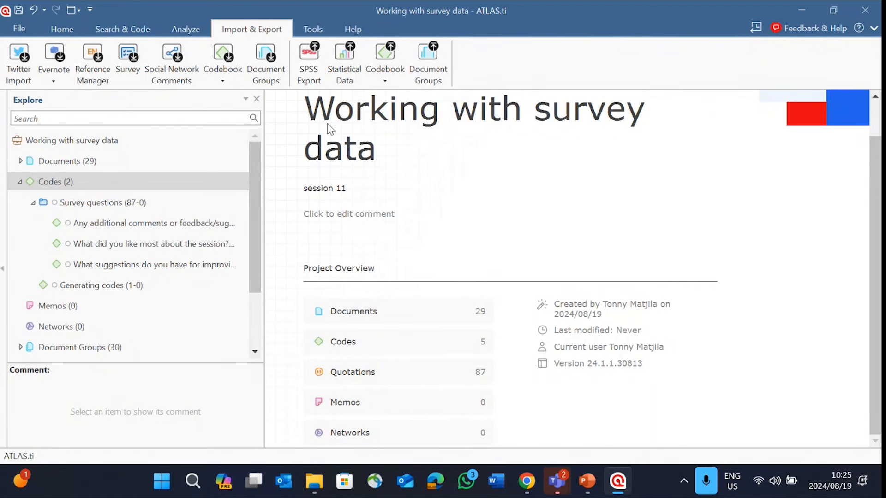
Step: Import the Code Book spreadsheet from the "Session#11_Working with surveys in Atlas ti" folder as a codebook, keeping the headers option on
left_click(225, 82)
left_click(247, 98)
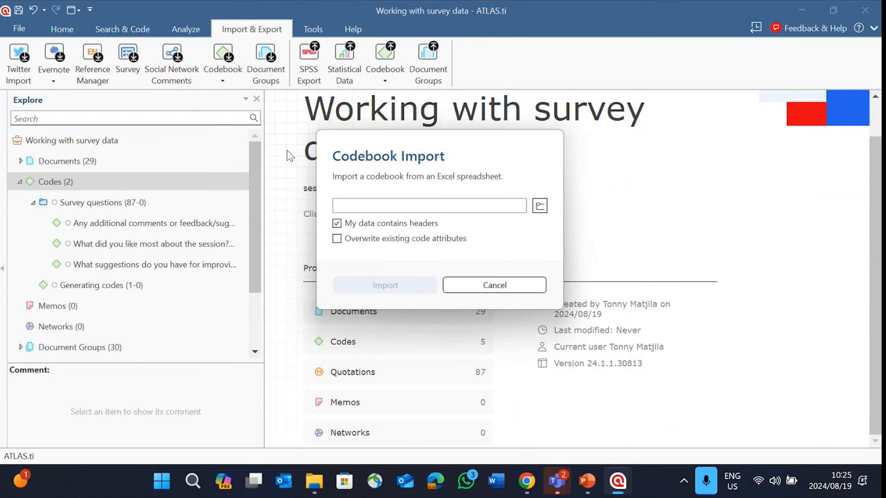
left_click(540, 206)
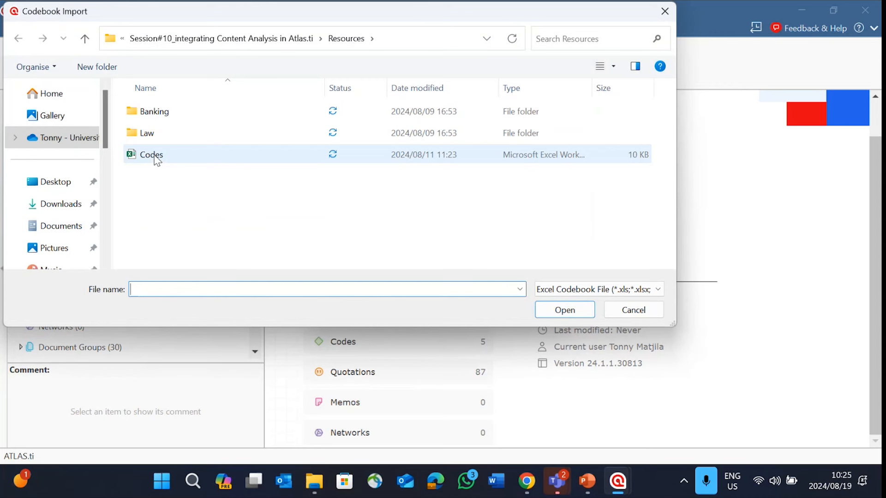
left_click(87, 42)
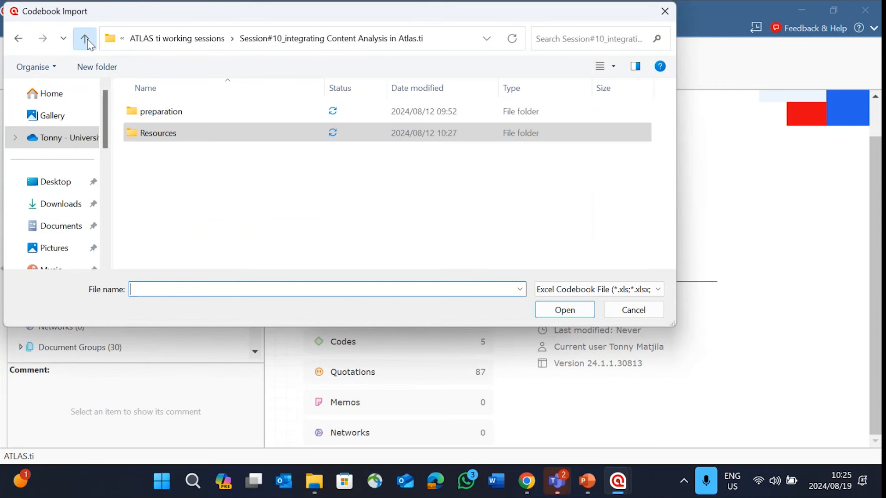
left_click(87, 40)
scroll(180, 190, "down", 1)
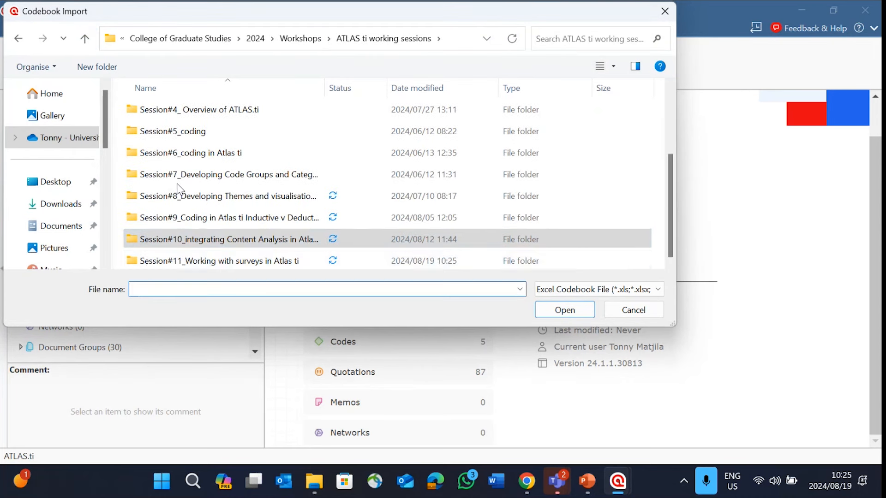
double_click(184, 265)
left_click(169, 114)
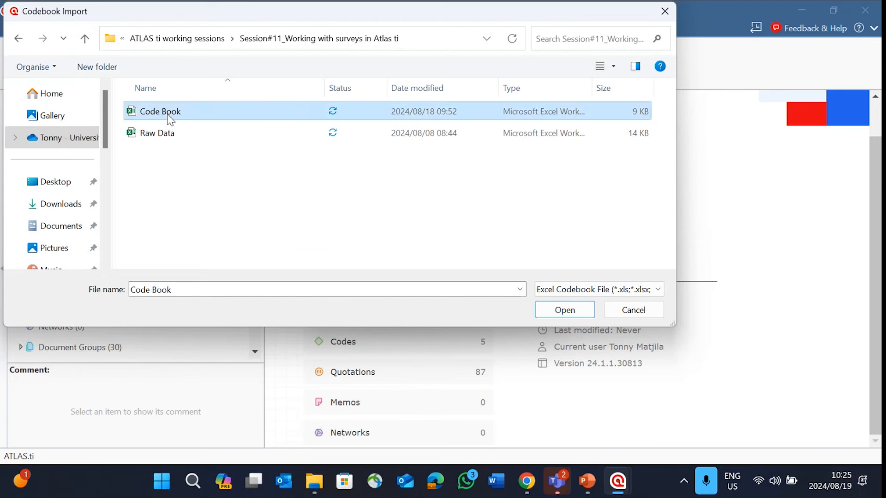
left_click(564, 310)
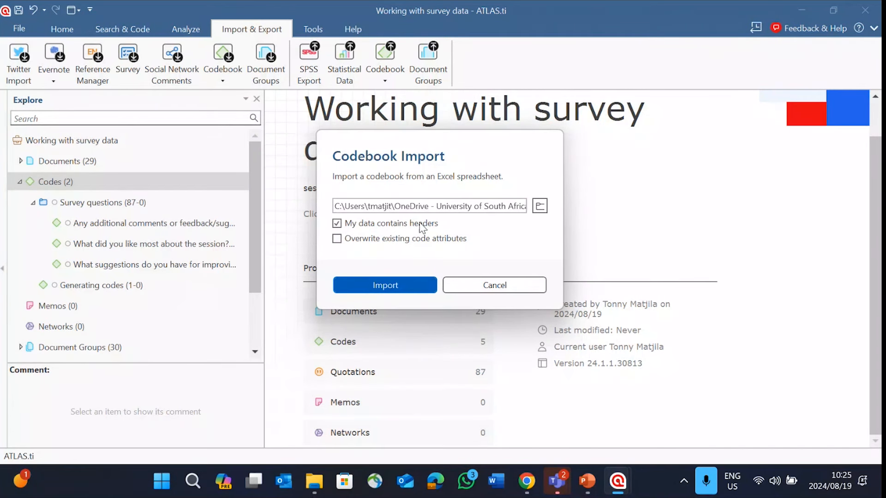
left_click(392, 286)
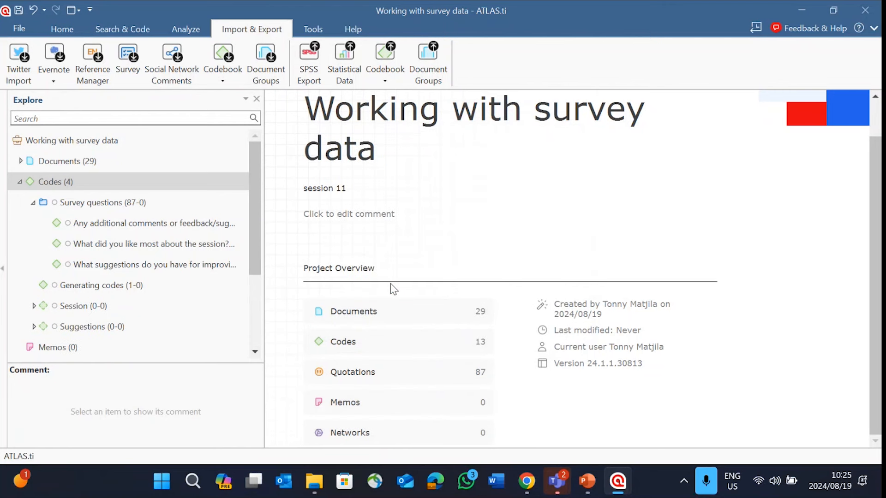
Step: Expand the imported Session and Suggestions codes in the project explorer and review their subcodes
scroll(51, 276, "down", 2)
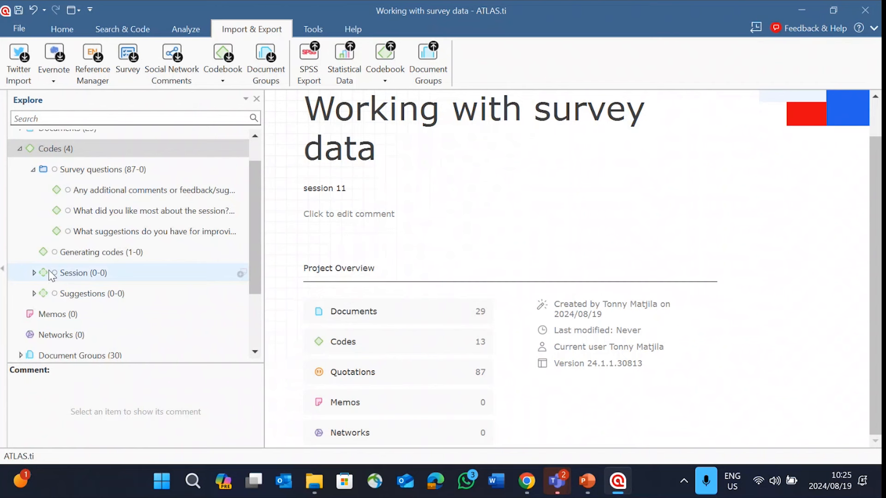
left_click(34, 272)
scroll(117, 259, "down", 2)
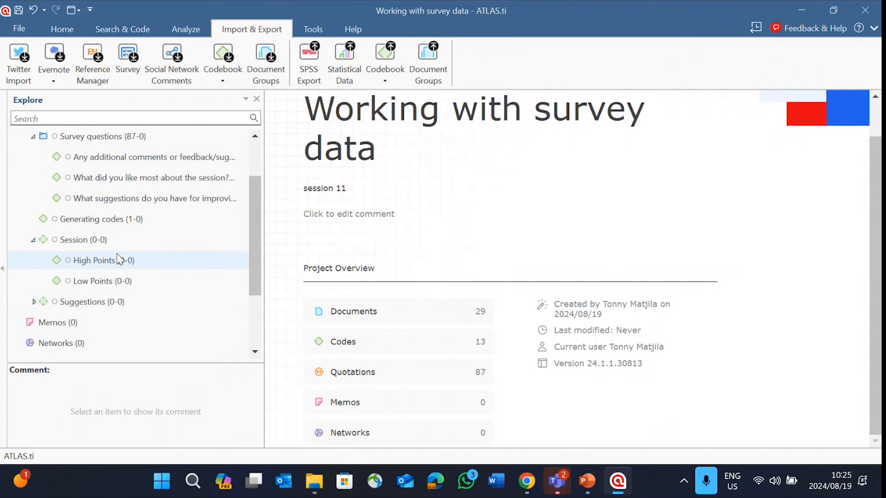
left_click(34, 302)
scroll(90, 325, "down", 4)
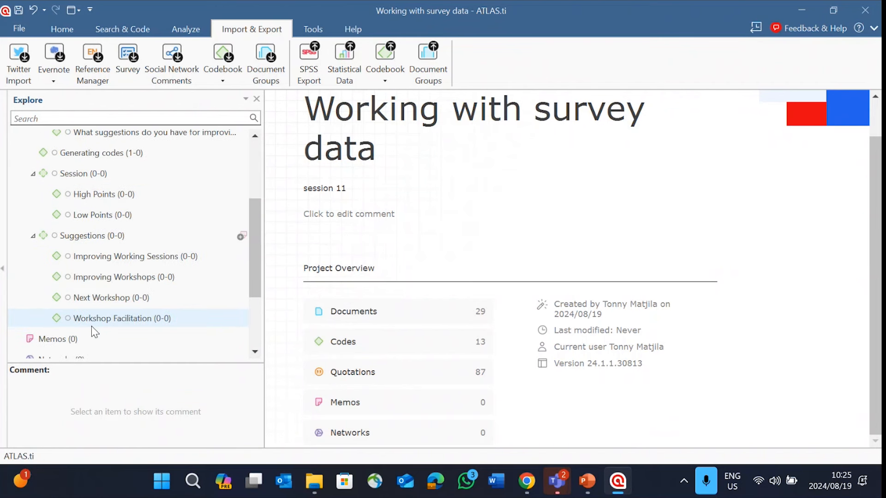
scroll(91, 326, "down", 1)
scroll(92, 323, "up", 5)
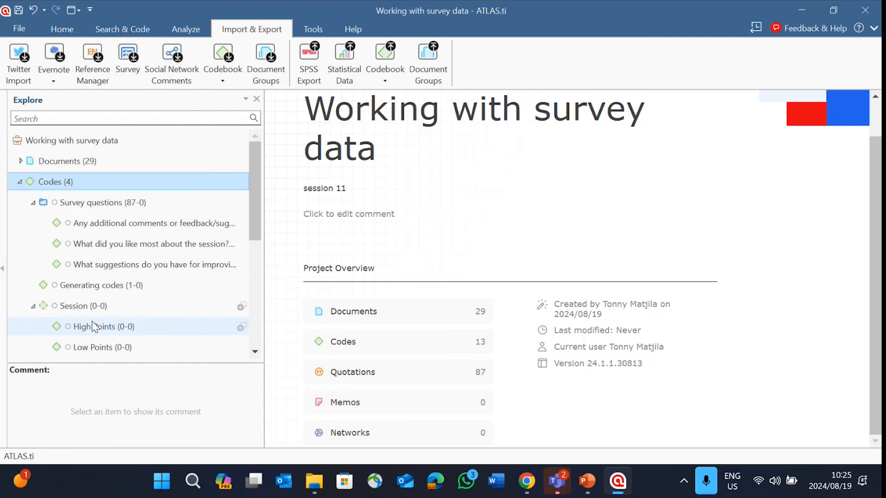
Step: Open the Case 2 document and code its answer on improving the working sessions with "Suggestions: Improving Workshops"
left_click(21, 162)
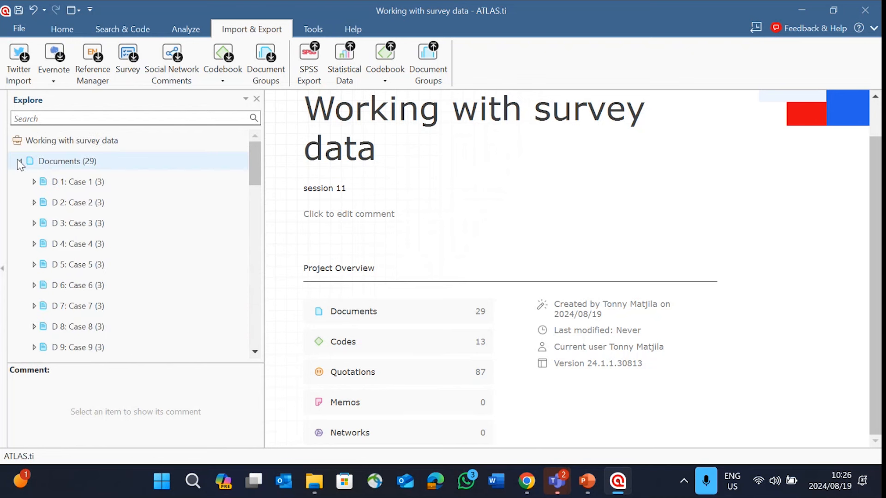
double_click(72, 206)
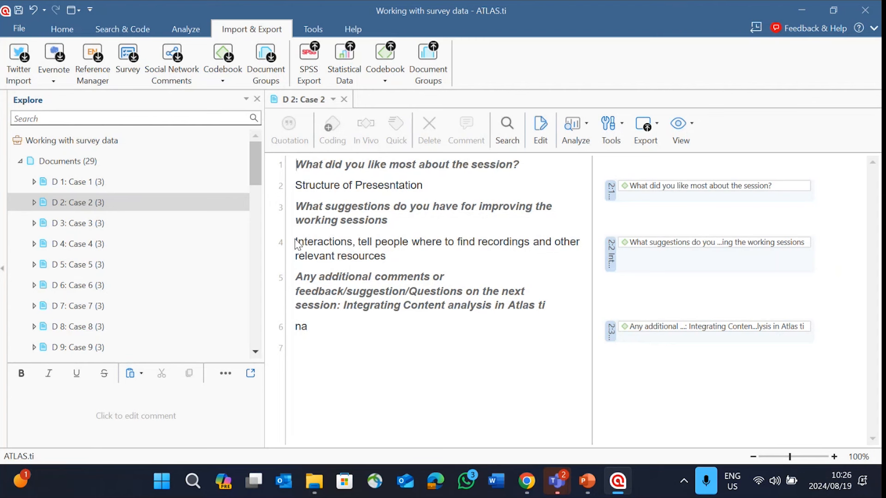
left_click_drag(298, 241, 387, 257)
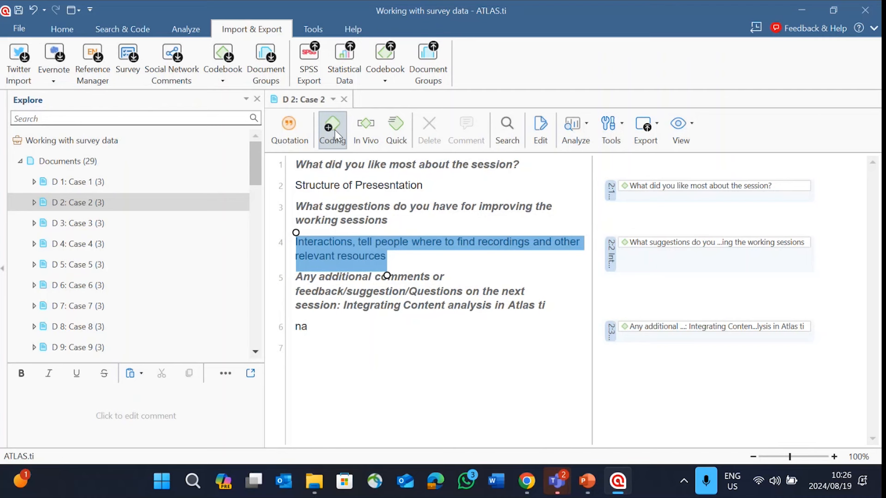
left_click(332, 128)
scroll(731, 323, "down", 1)
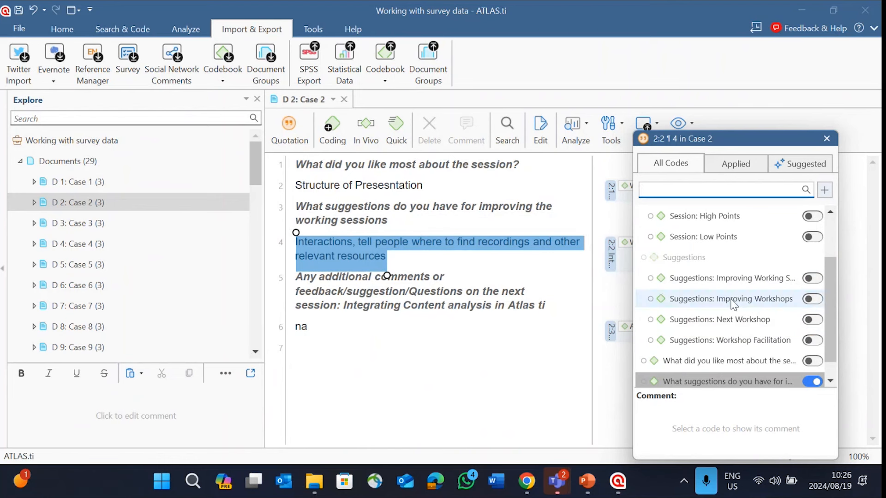
left_click(816, 299)
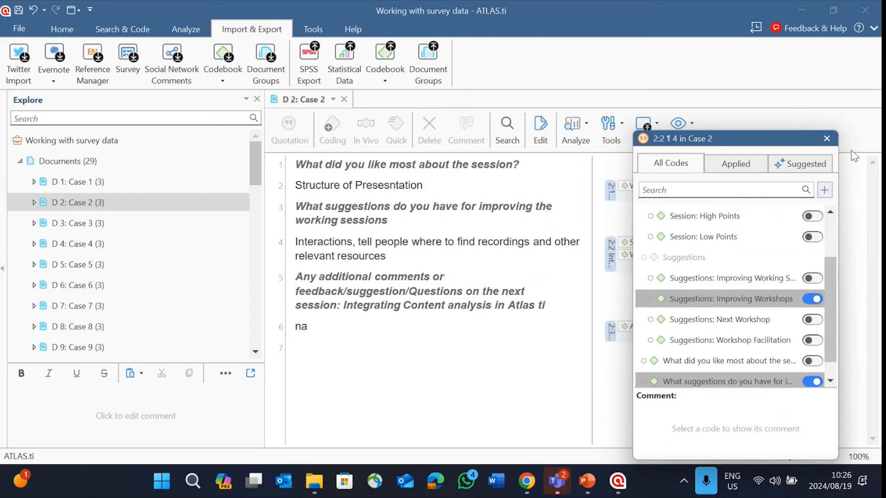
left_click(827, 138)
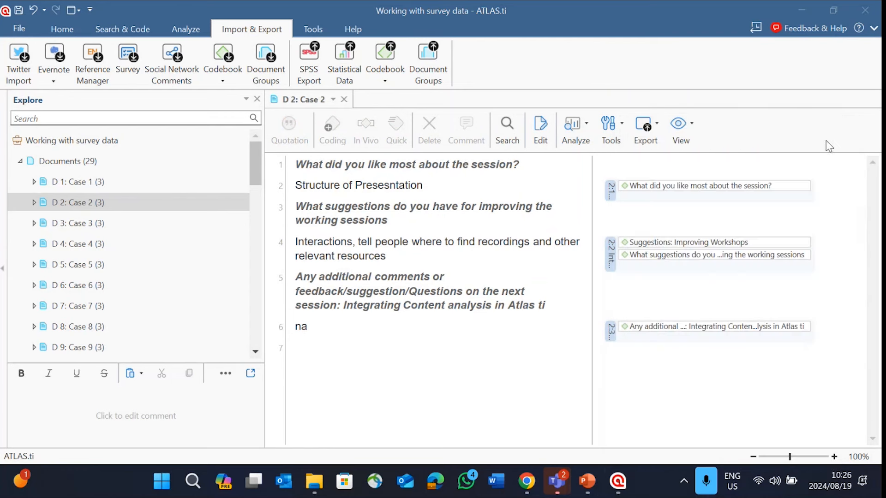
Step: Collapse the Documents branch, check the Suggestions subcodes in the explorer and close the Case 2 document
left_click(20, 161)
scroll(72, 294, "down", 1)
scroll(71, 290, "down", 2)
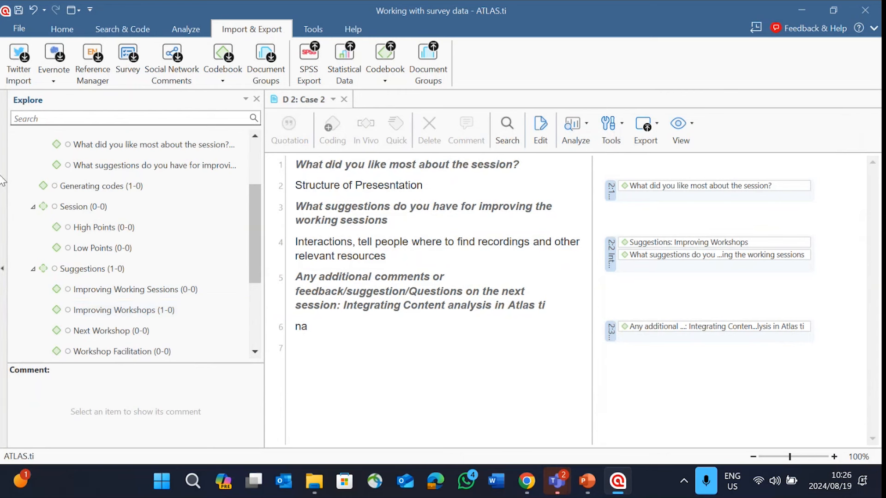
left_click(344, 100)
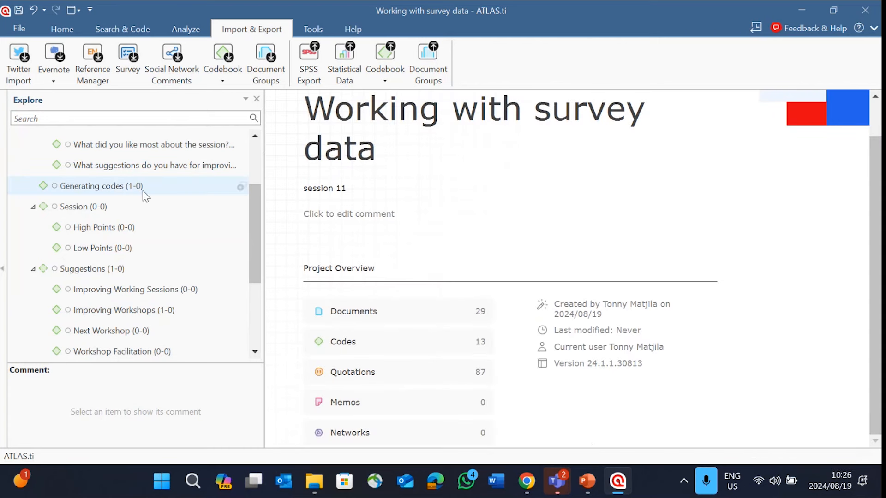
Step: In the Code Manager, link the Suggestions code to Session with the relation "is a property of", and close the manager
scroll(118, 179, "up", 2)
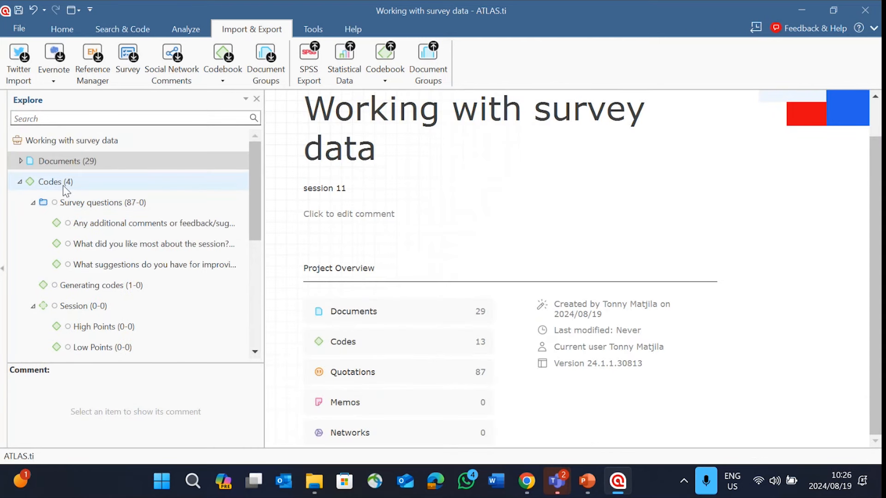
double_click(62, 184)
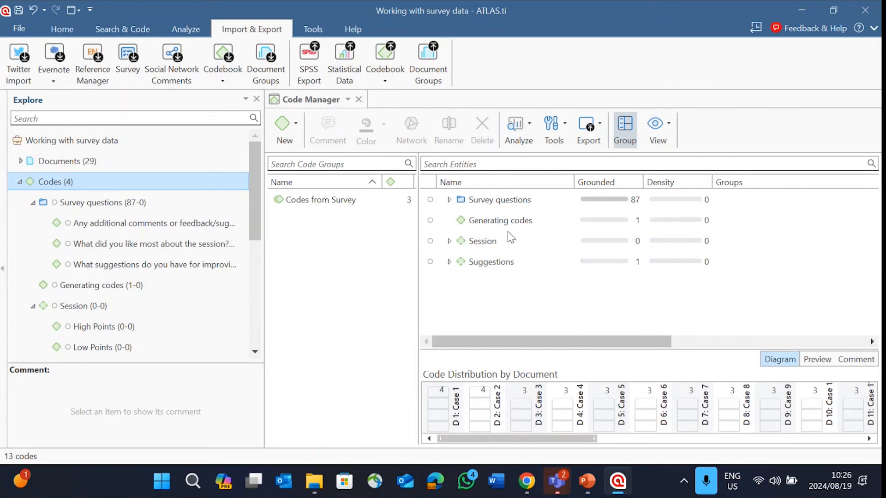
left_click_drag(500, 268, 497, 244)
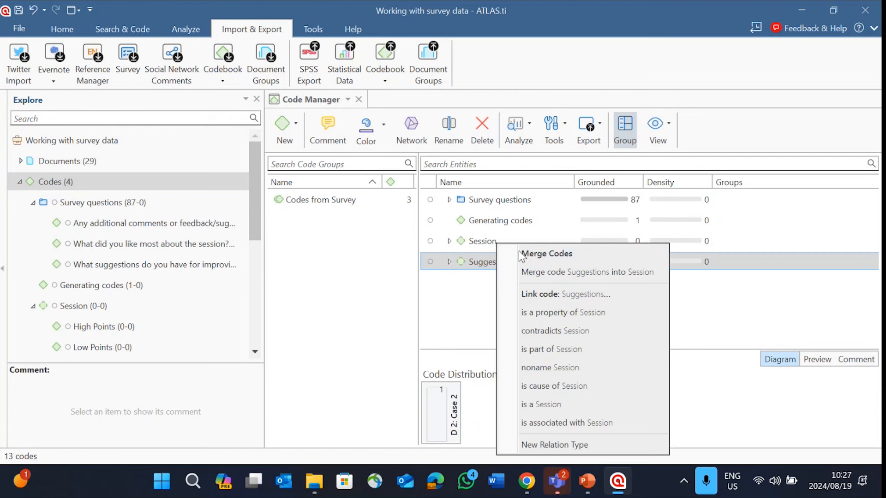
left_click(549, 314)
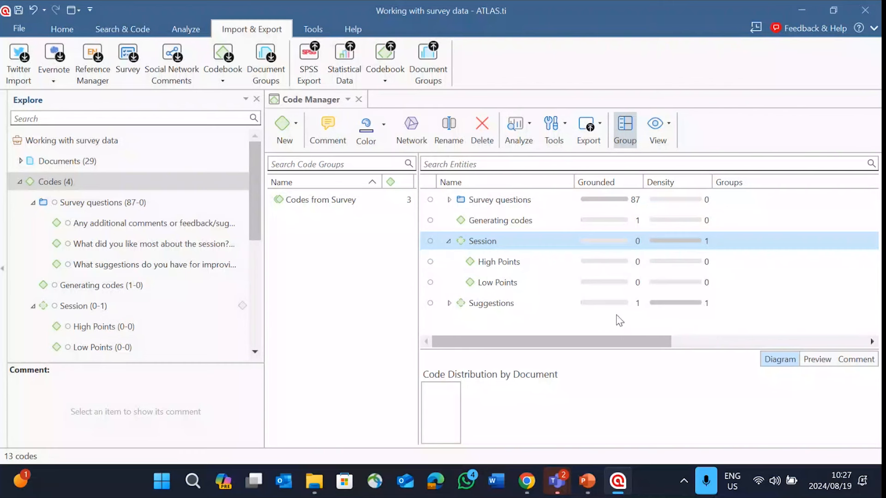
left_click(359, 100)
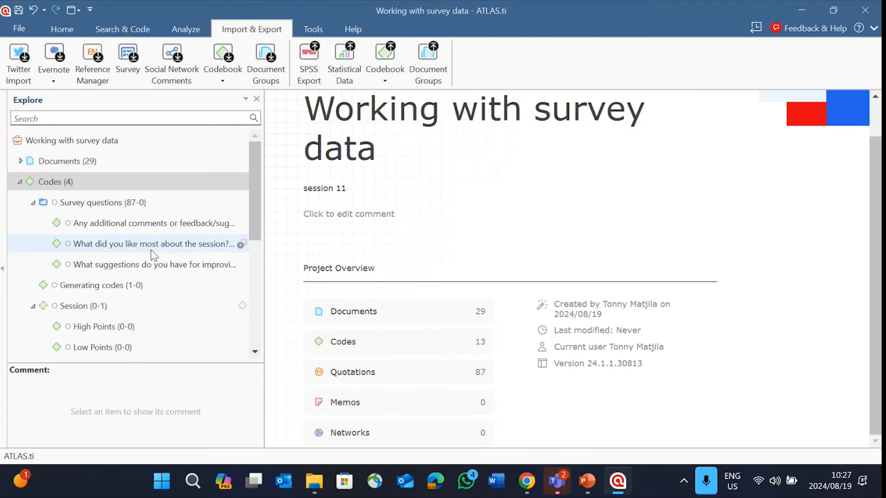
Step: Show the Code-Document Analysis for the project's codes, review the table and close it
right_click(58, 183)
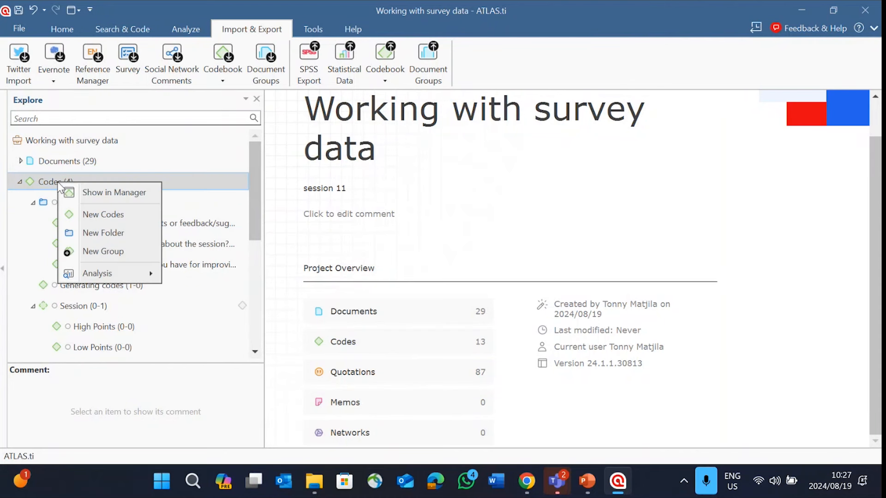
mouse_move(90, 275)
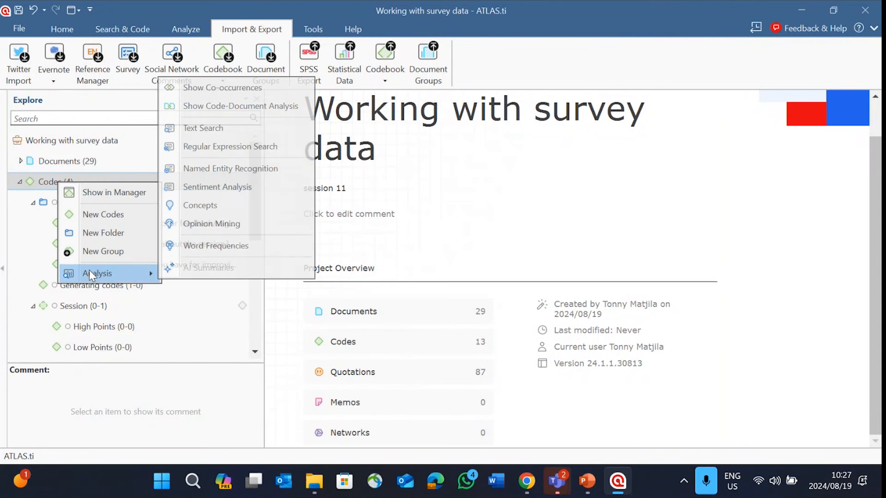
left_click(235, 107)
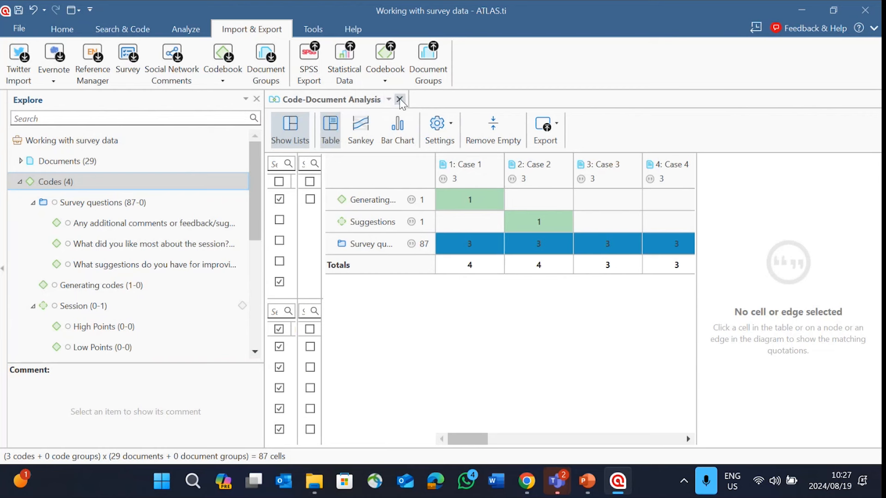
left_click(400, 99)
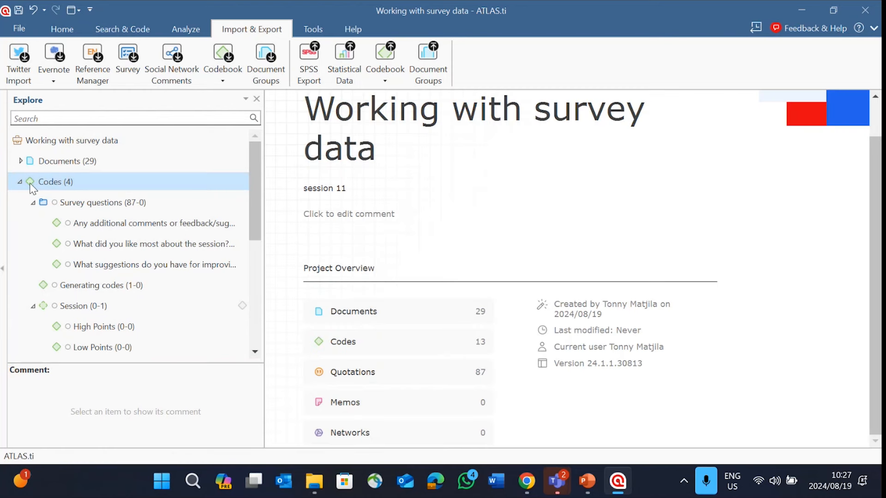
right_click(67, 166)
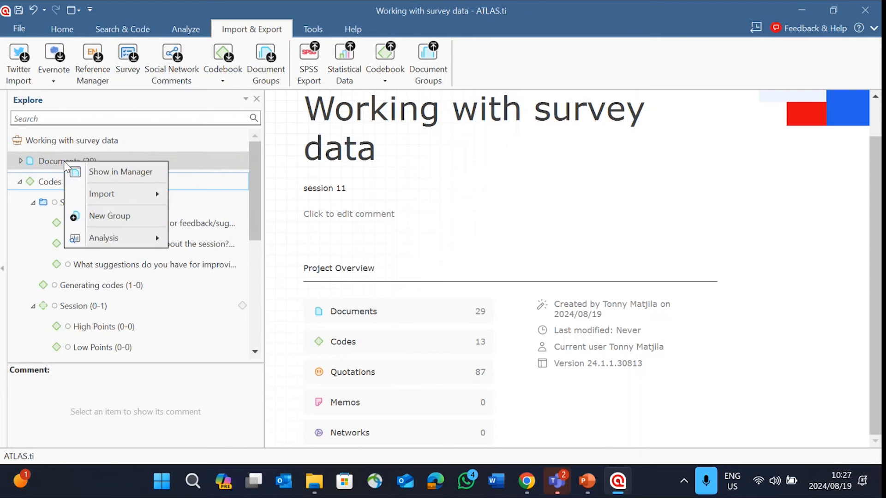
mouse_move(103, 236)
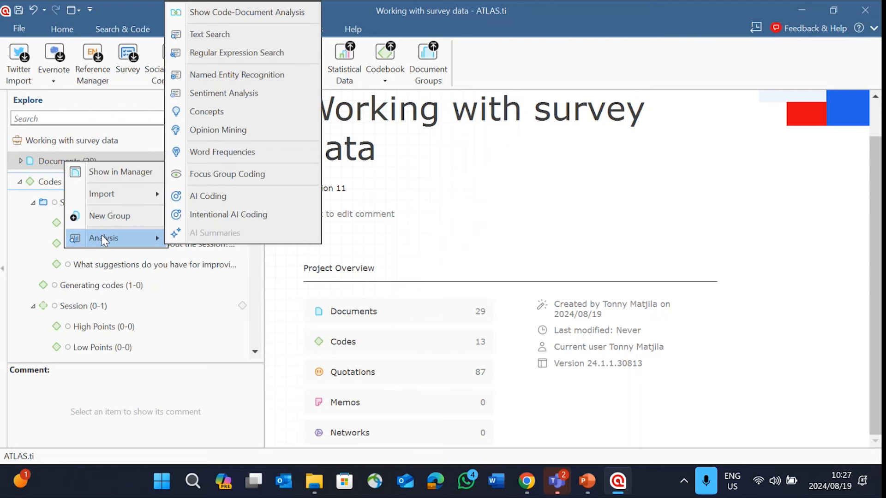
left_click(48, 215)
right_click(67, 171)
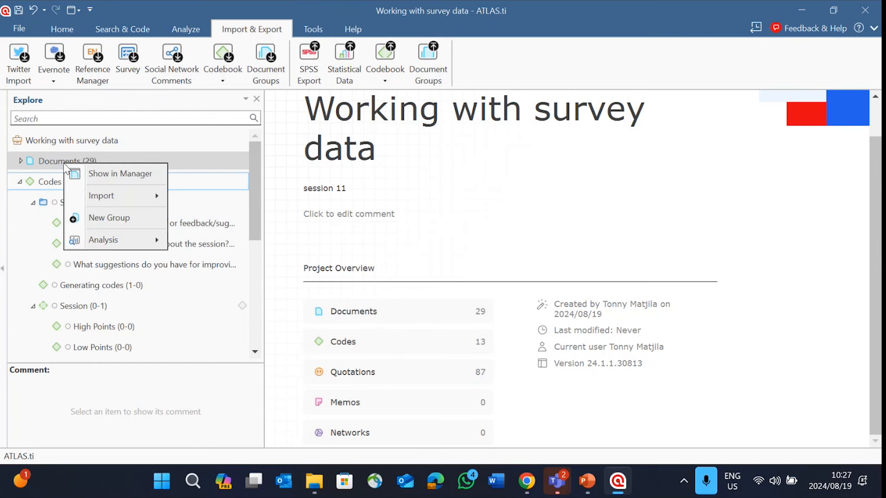
left_click(75, 31)
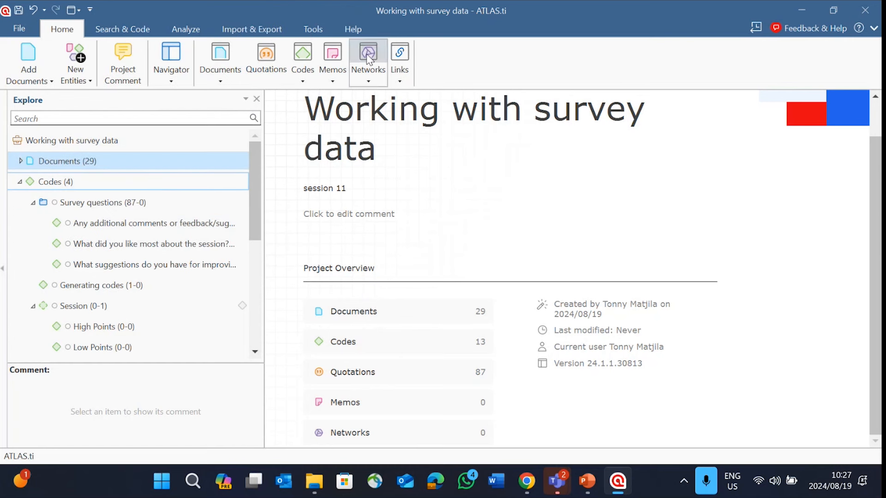
Step: Open the Code Manager and show the Survey questions folder in a network
left_click(62, 185)
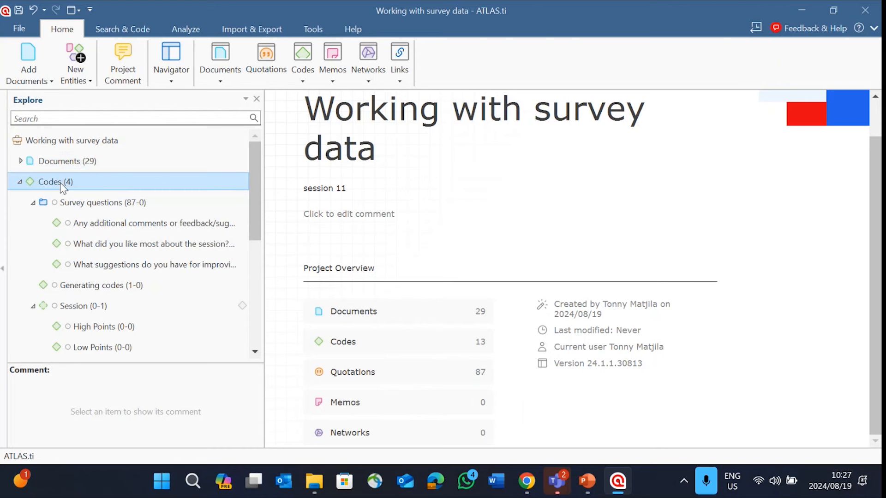
double_click(63, 185)
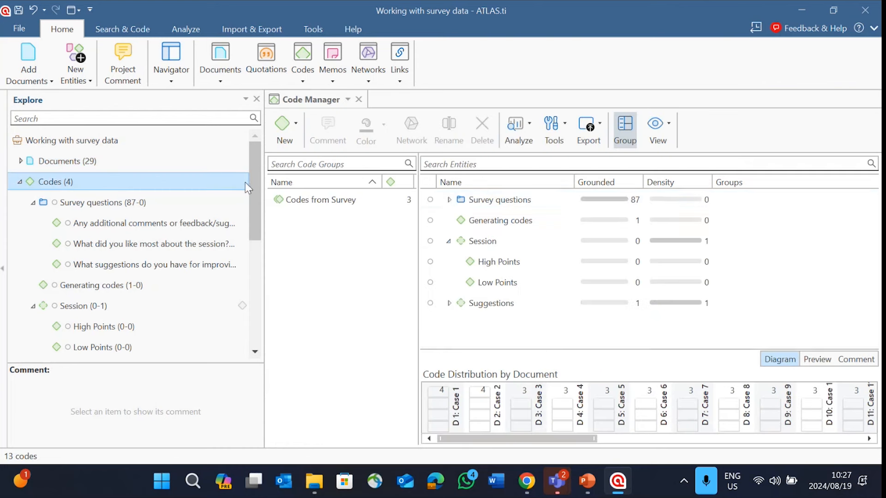
right_click(500, 210)
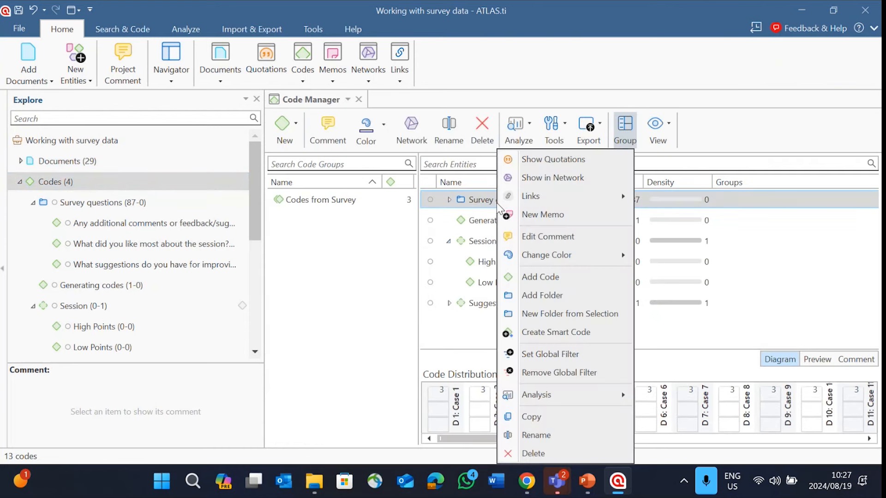
left_click(535, 178)
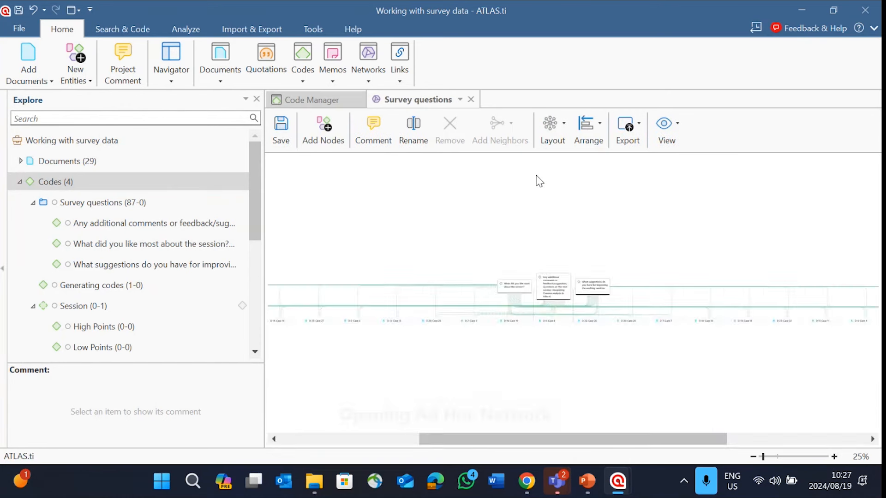
Step: Enlarge the network to 100% and add the neighboring quotations of the Case 19 document
left_click(766, 458)
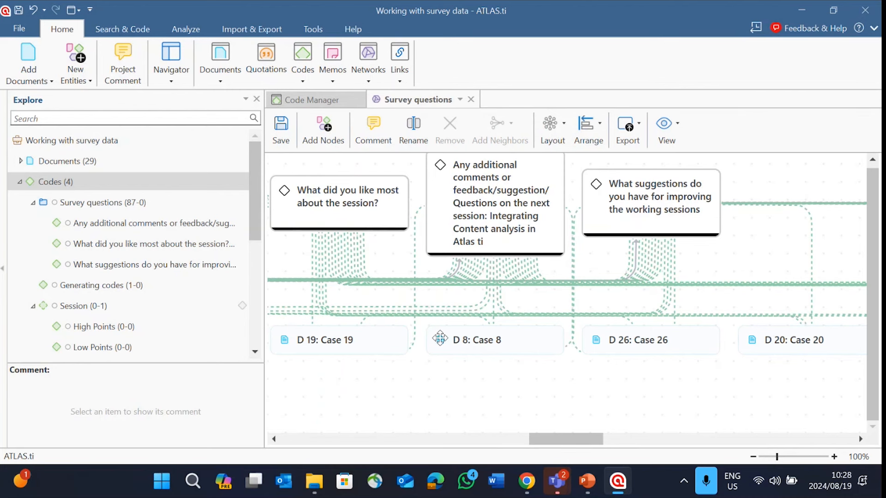
scroll(398, 362, "down", 1)
right_click(334, 327)
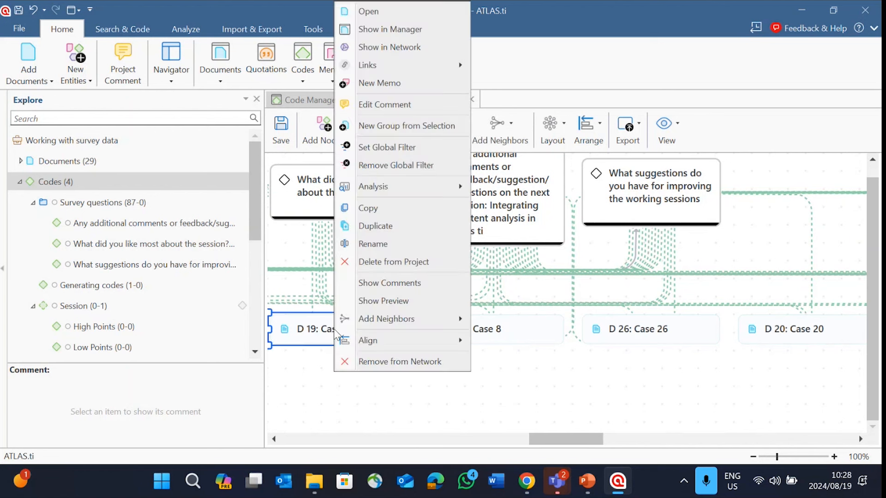
mouse_move(366, 319)
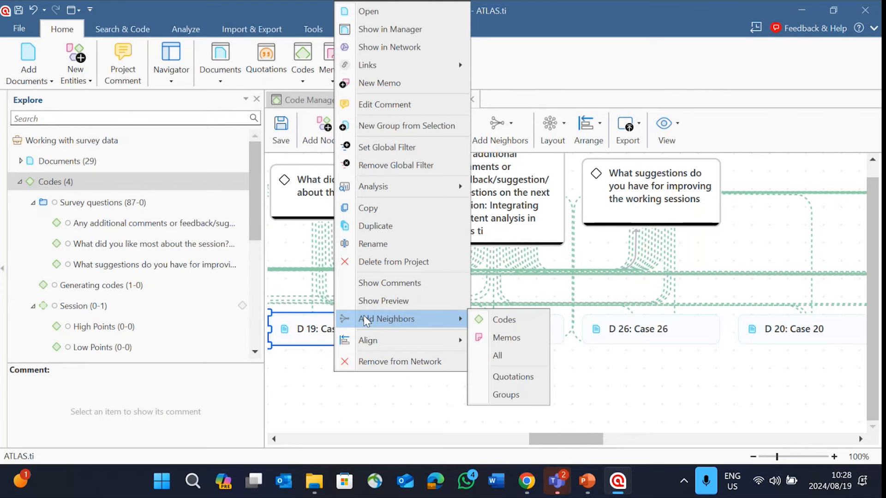
left_click(519, 382)
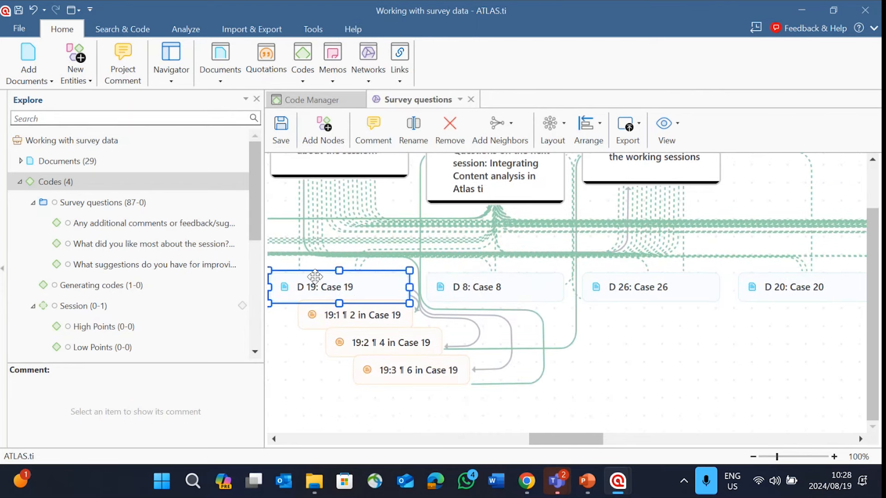
Step: Turn on comments and the preview for quotation 19:1 and place it below the Case 26 node
scroll(316, 299, "down", 1)
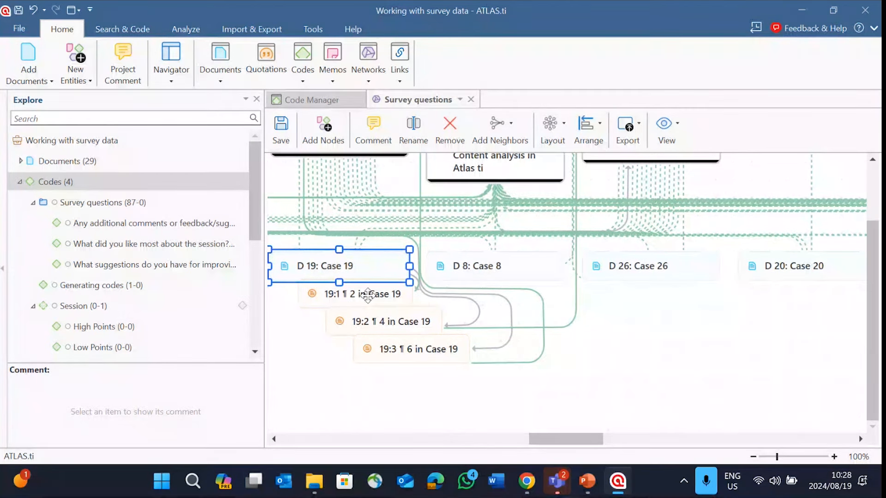
right_click(368, 295)
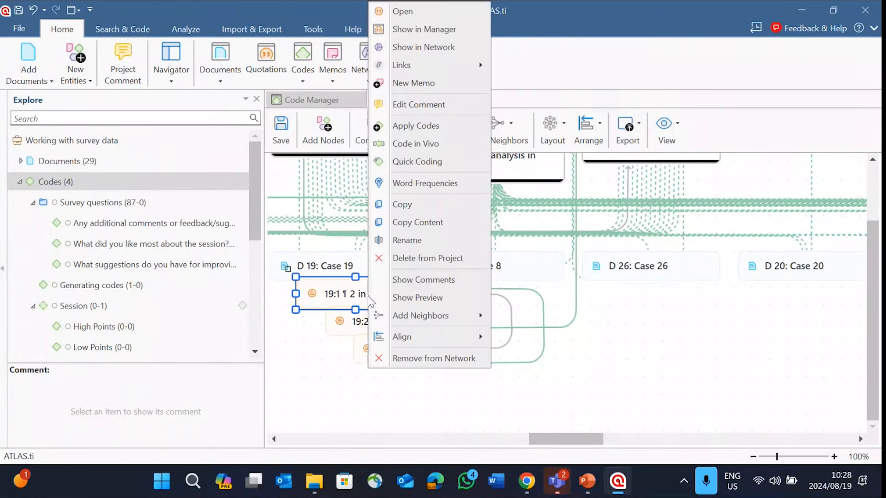
left_click(412, 281)
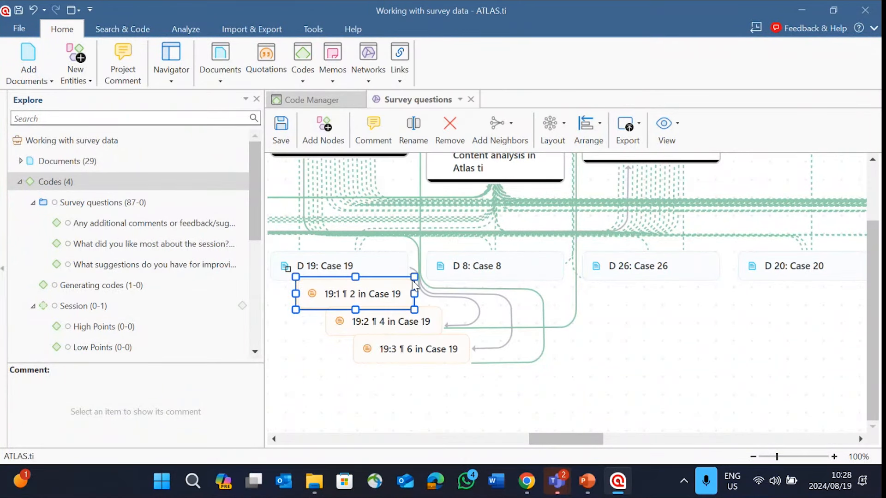
right_click(375, 294)
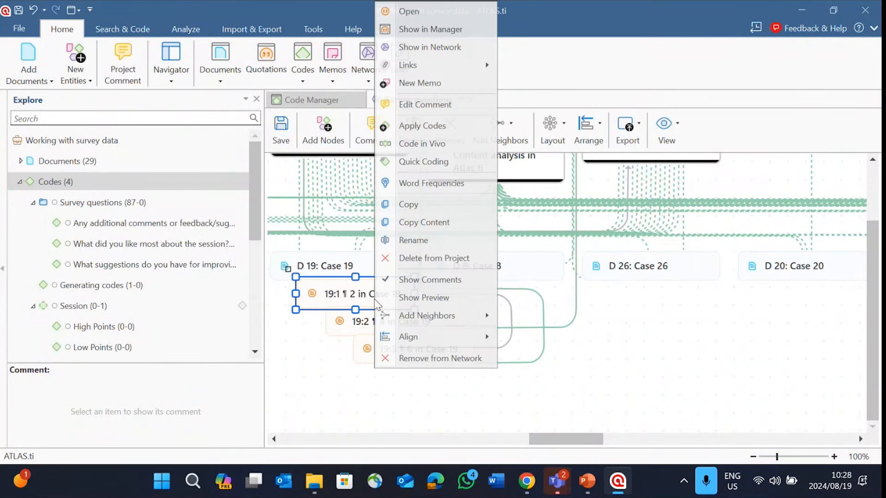
left_click(419, 298)
left_click_drag(386, 291, 672, 305)
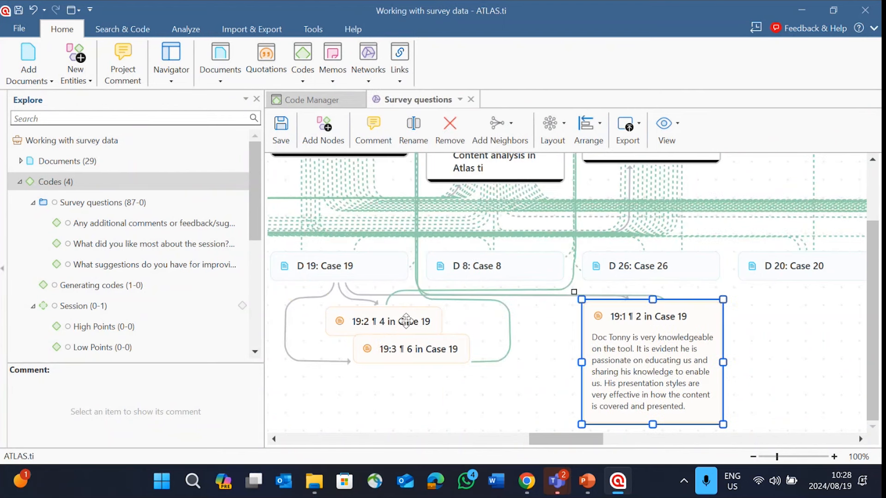
Step: Turn on comments and the preview for quotation 19:2 and place it below the Case 8 node, beside quotation 19:1
right_click(406, 320)
left_click(443, 284)
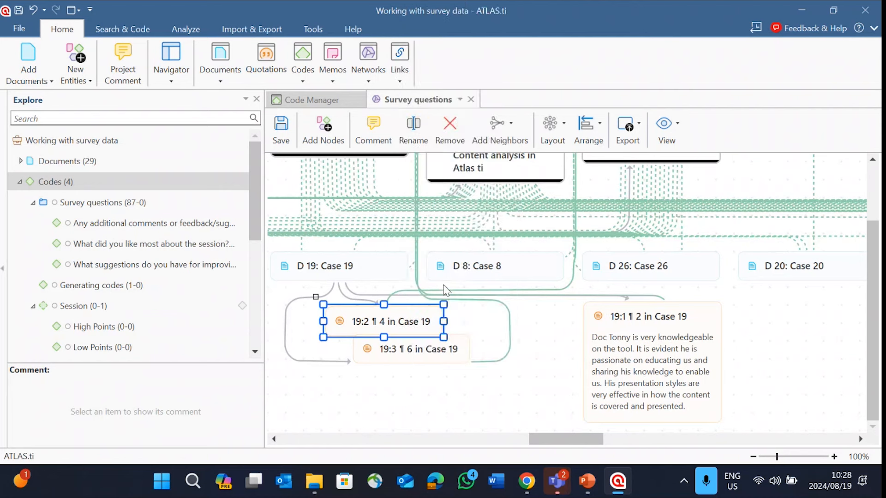
right_click(424, 325)
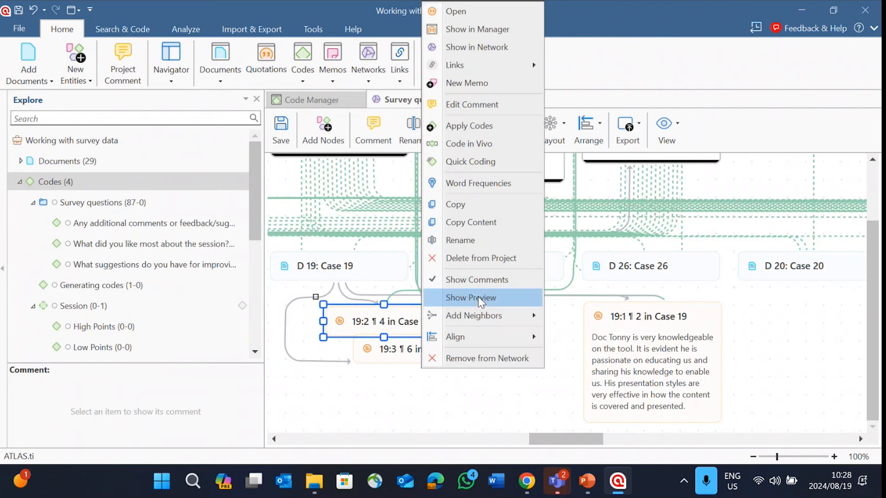
left_click(481, 299)
left_click_drag(410, 313, 514, 312)
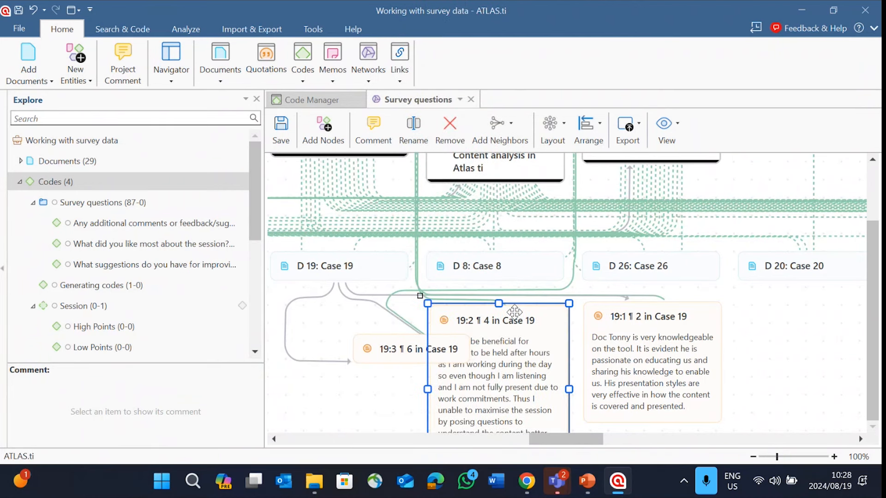
Step: Show the preview of quotation 19:3 and place it directly below the Case 19 node
left_click_drag(409, 352, 354, 350)
right_click(354, 351)
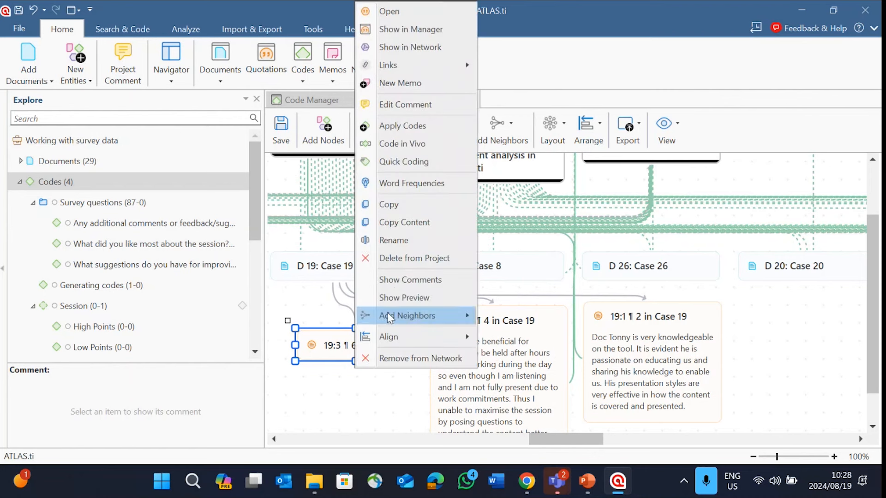
left_click(401, 299)
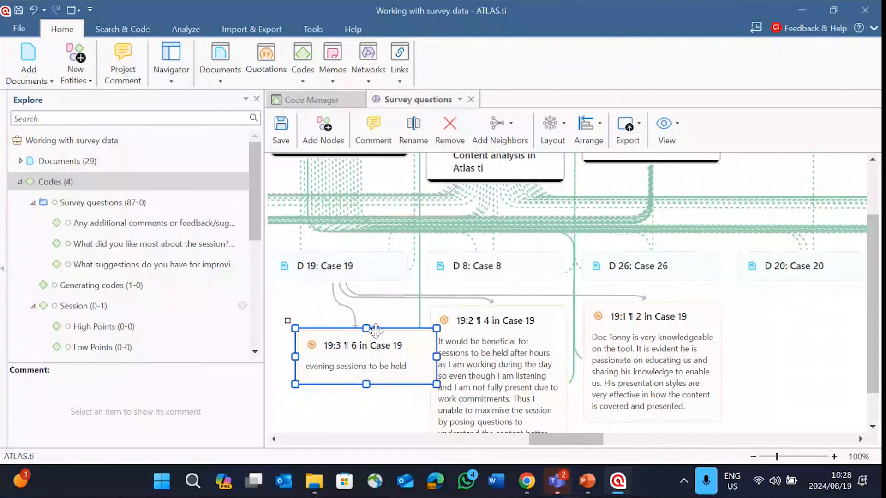
left_click_drag(376, 332, 350, 332)
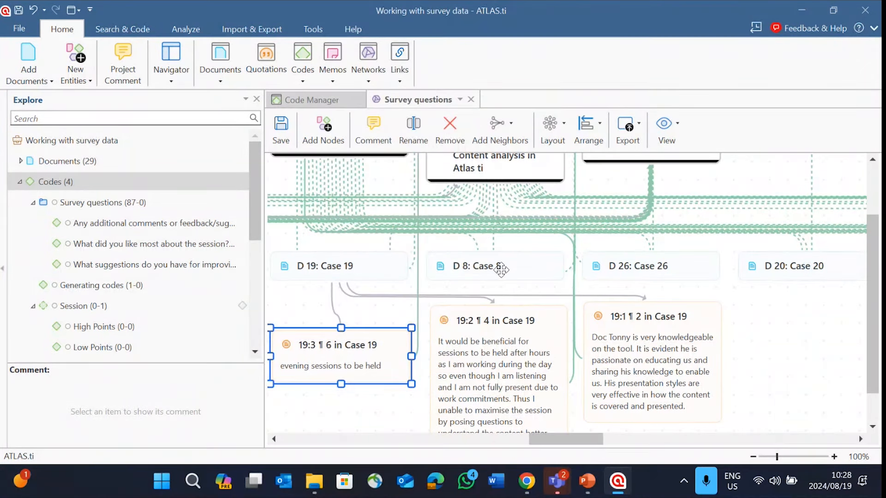
Step: Show the preview of the Case 8 document and move its node below the Case 20 node
right_click(501, 270)
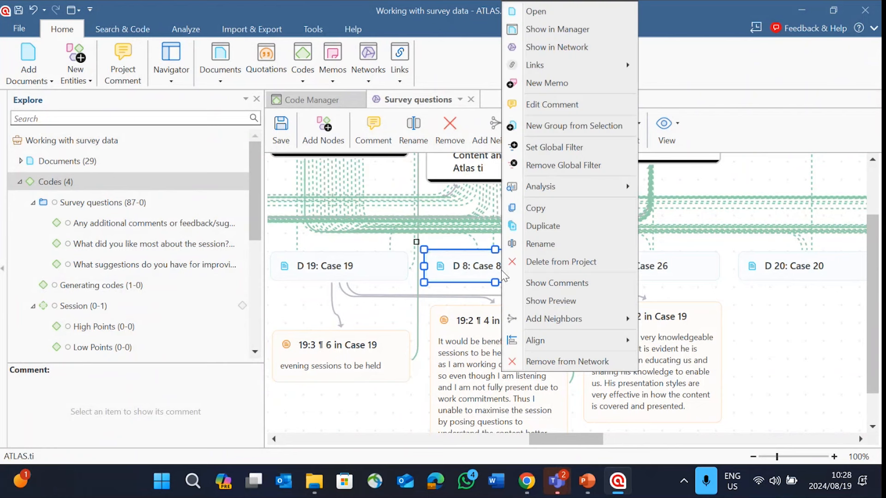
left_click(554, 299)
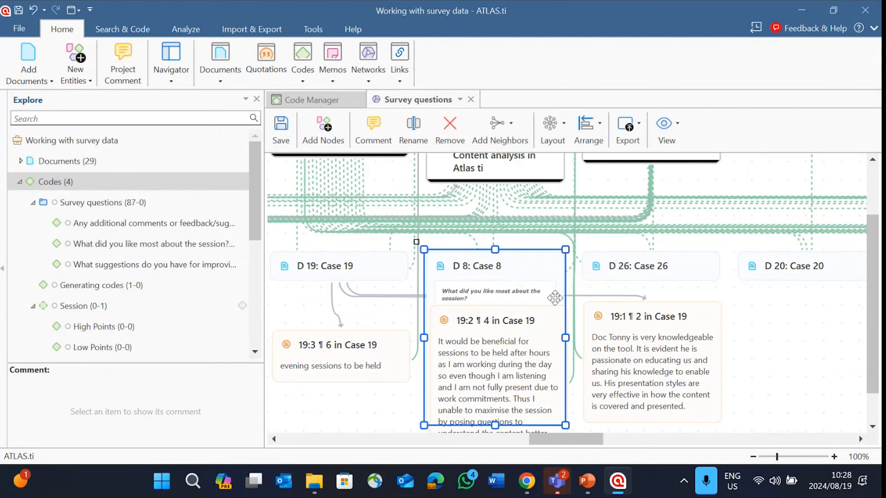
right_click(516, 264)
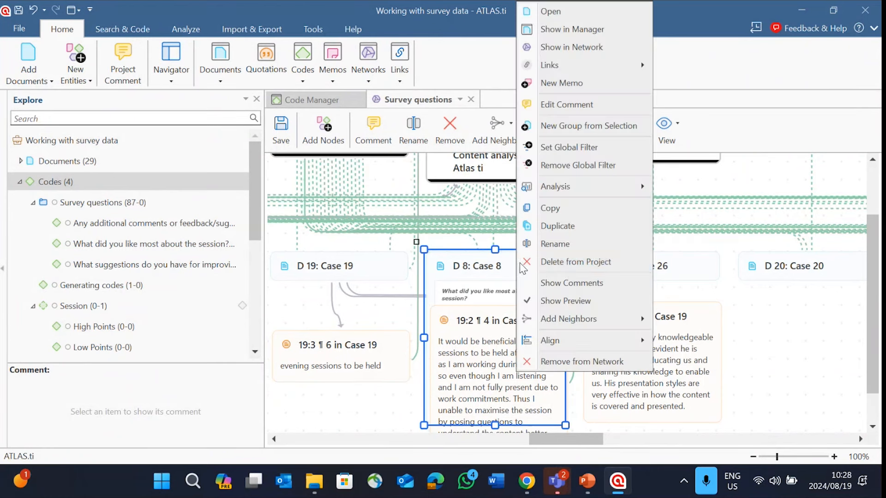
left_click(513, 273)
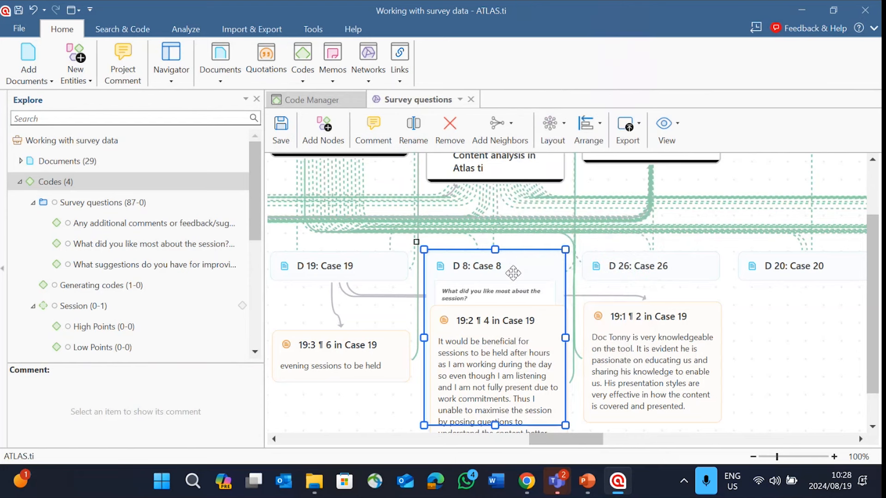
left_click_drag(513, 273, 767, 291)
Step: Show the preview of the Case 26 document and shift its node slightly toward the Case 20 node
right_click(653, 266)
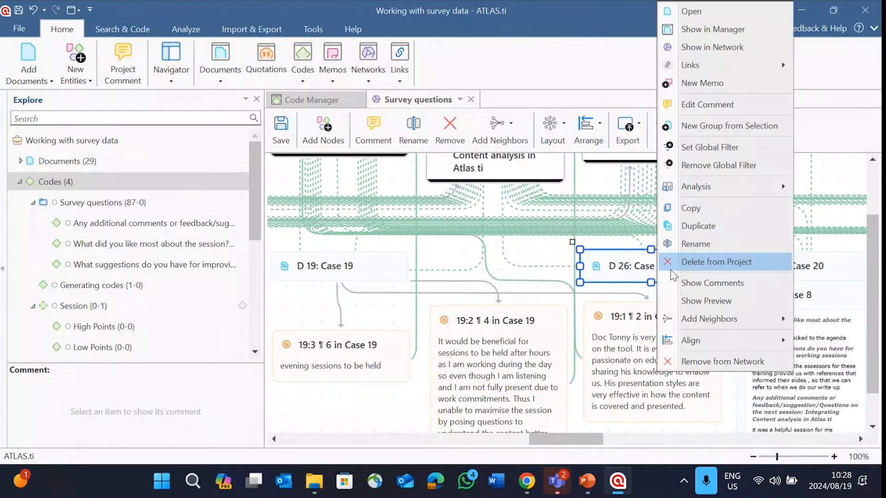
left_click(707, 301)
left_click_drag(654, 262, 714, 244)
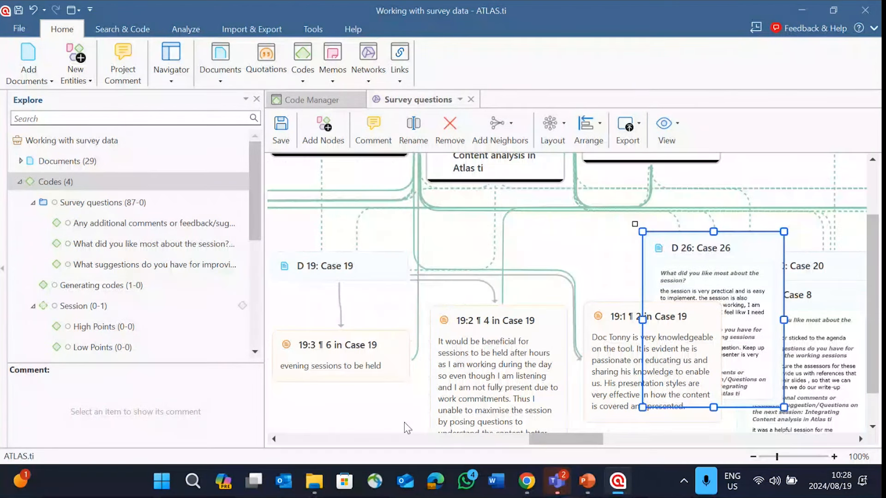
Step: Link quotation 19:3 to quotation 19:2 in the network with the relation "explains"
scroll(418, 320, "down", 2)
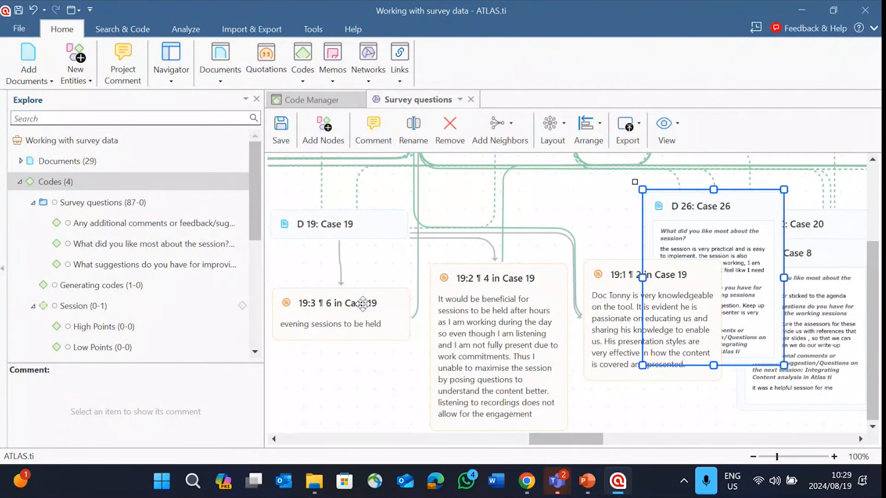
left_click(363, 304)
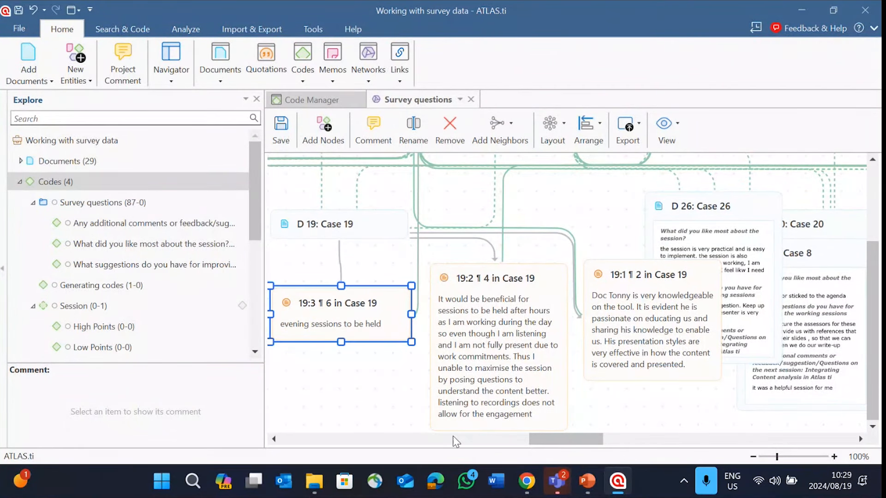
mouse_move(542, 440)
left_mouse_down()
mouse_move(523, 441)
mouse_move(535, 441)
left_mouse_up()
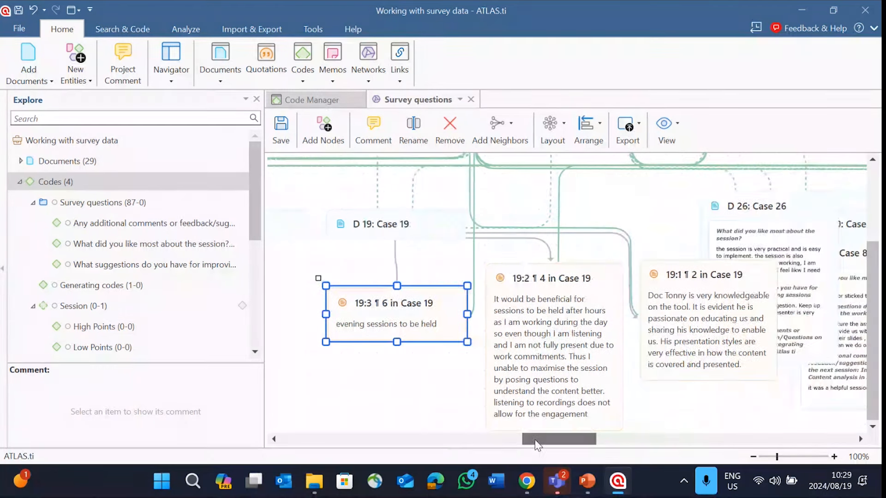
left_click_drag(318, 279, 524, 313)
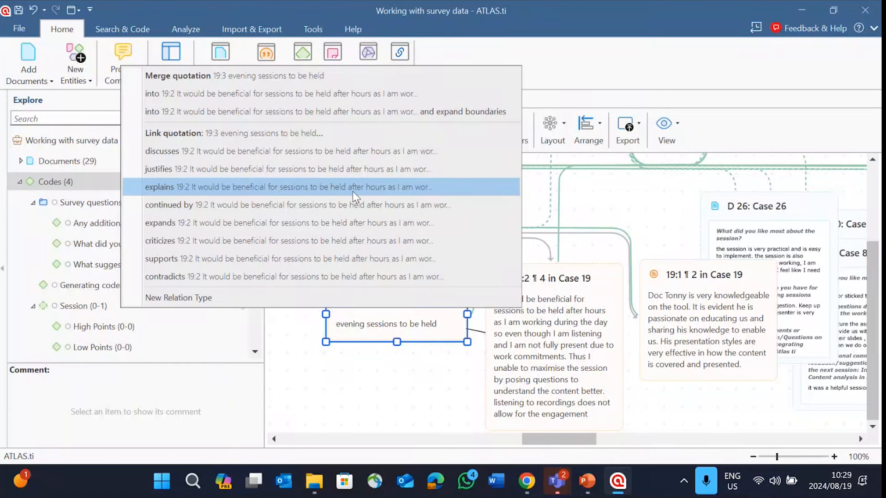
left_click(353, 187)
Step: Link quotation 19:1 to quotation 19:2 in the network with the relation "supports"
left_click(661, 305)
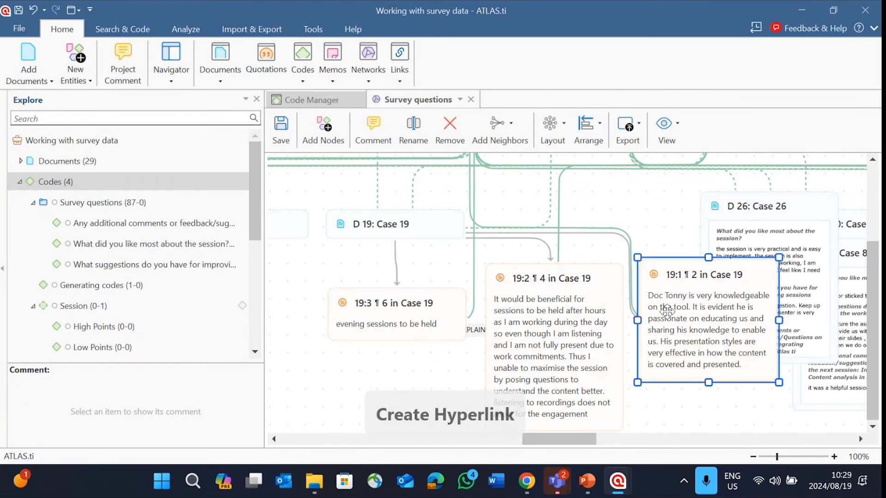
left_click_drag(630, 250, 560, 326)
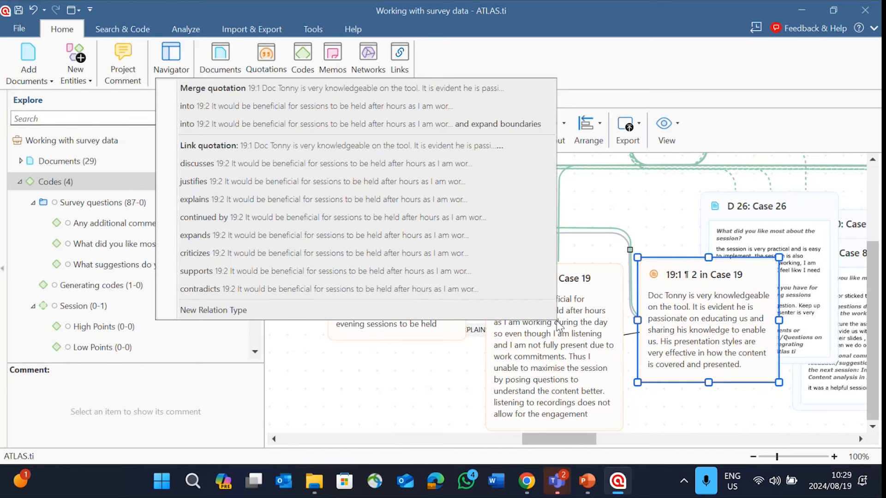
left_click(507, 271)
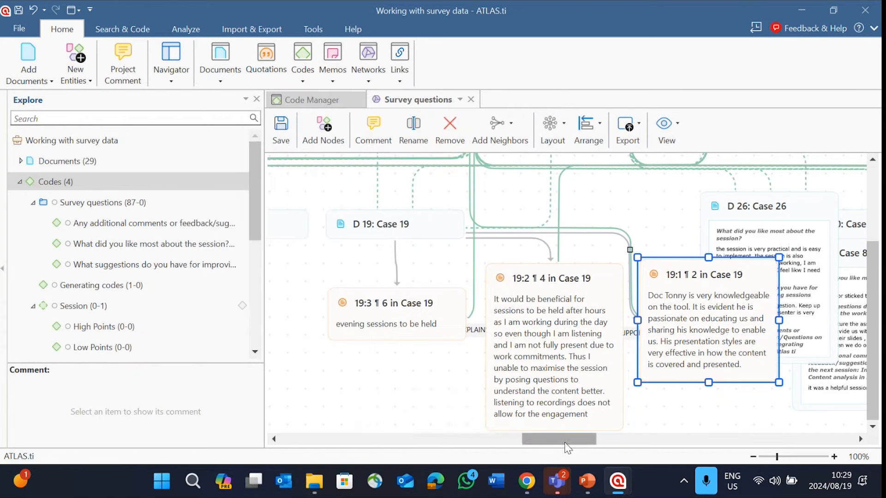
Step: Display the merge and link relation options between the Low Points and High Points codes in the Code Manager
left_click_drag(567, 447, 635, 439)
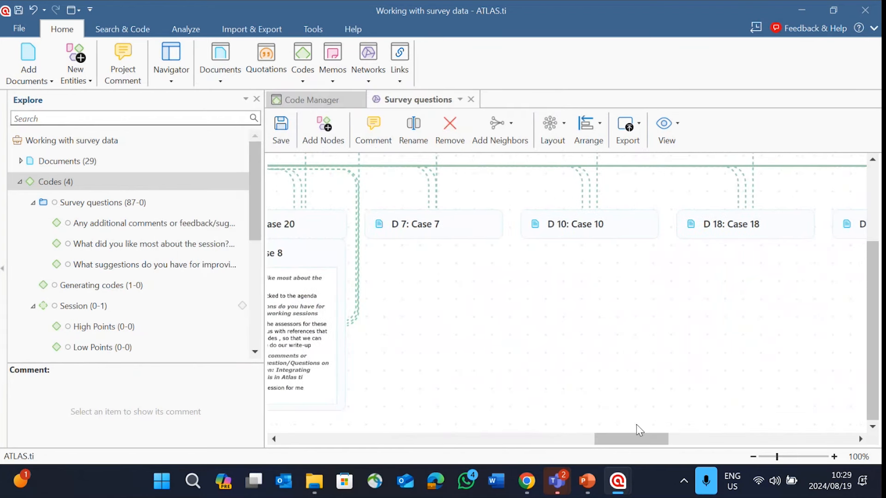
right_click(571, 227)
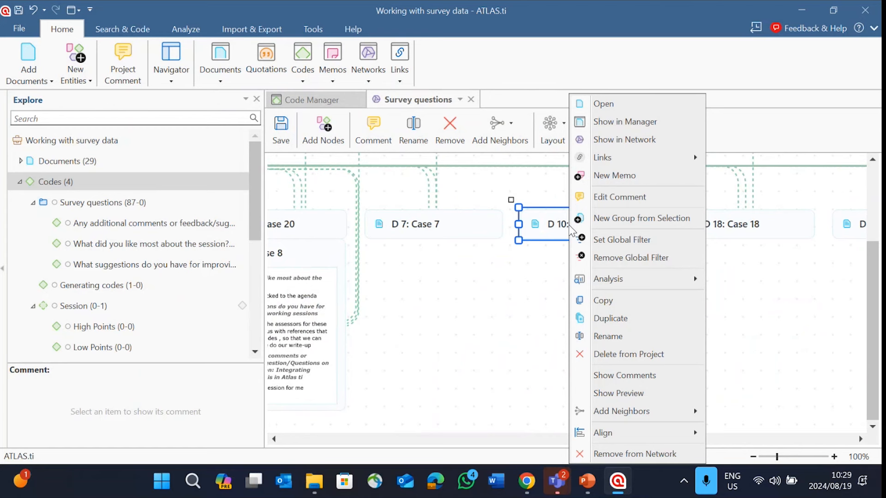
left_click(310, 99)
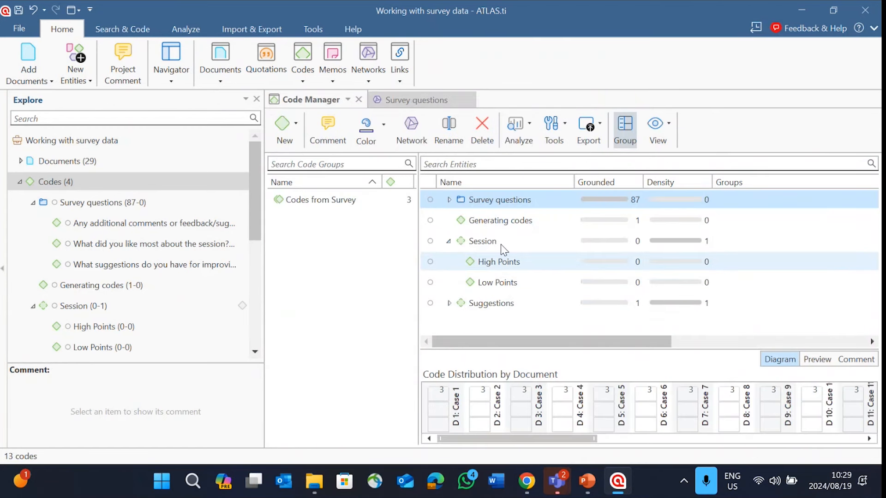
left_click_drag(503, 286, 505, 271)
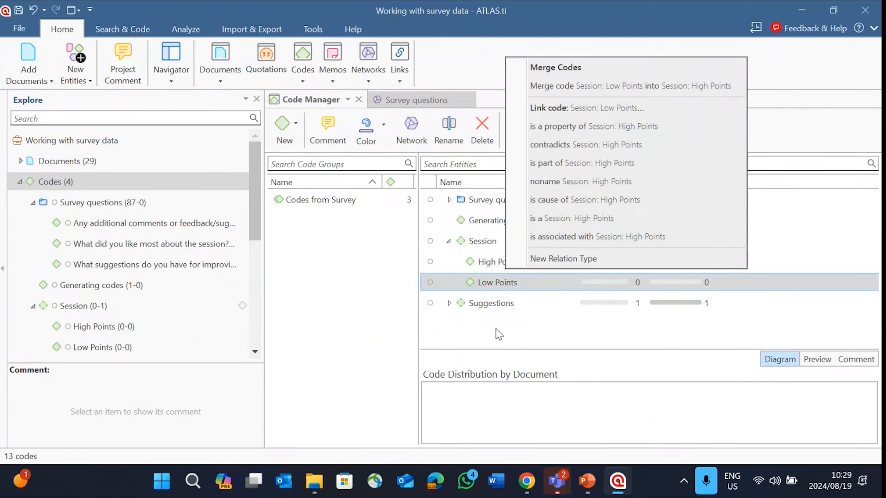
key("Escape")
Step: Return to the Survey questions network and show the preview of the Case 10 document
left_click(409, 101)
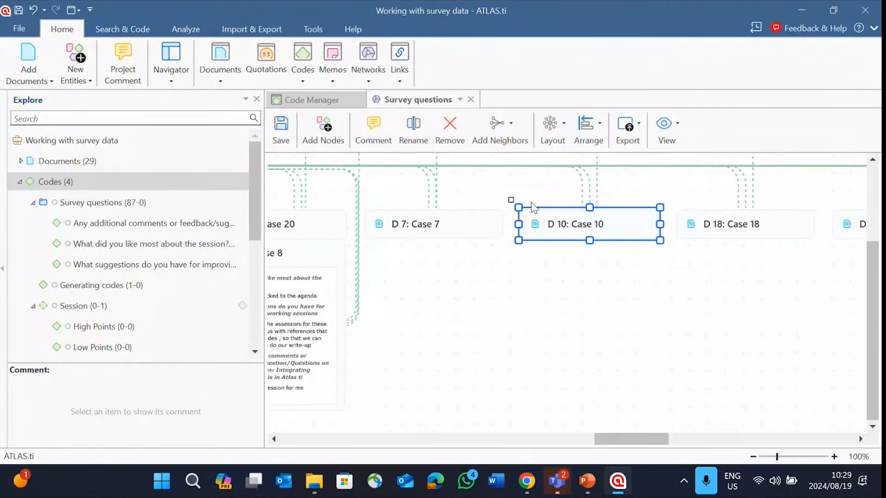
right_click(591, 218)
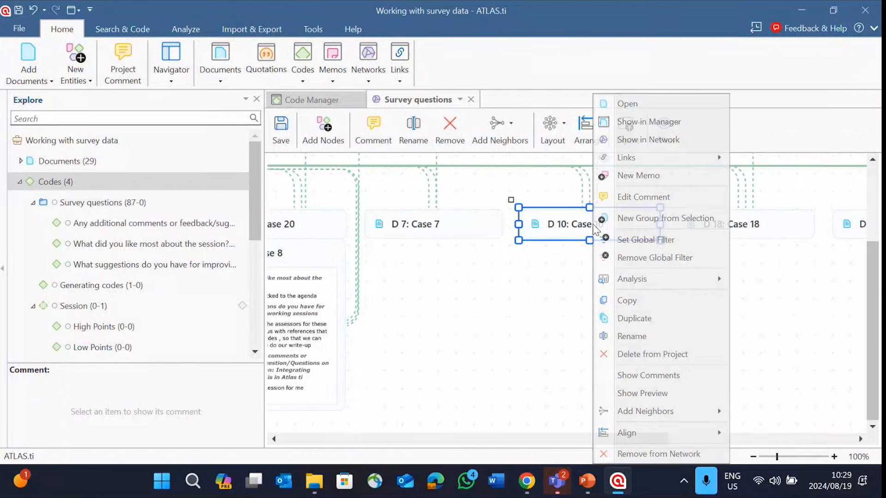
left_click(640, 396)
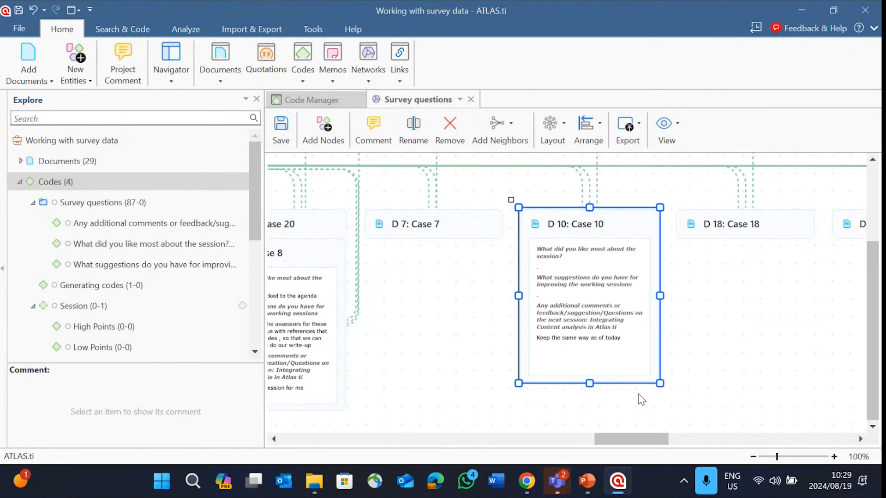
Step: Show the comments and preview of the Case 18 document and shift the Case 18 and Case 10 nodes slightly down
right_click(727, 224)
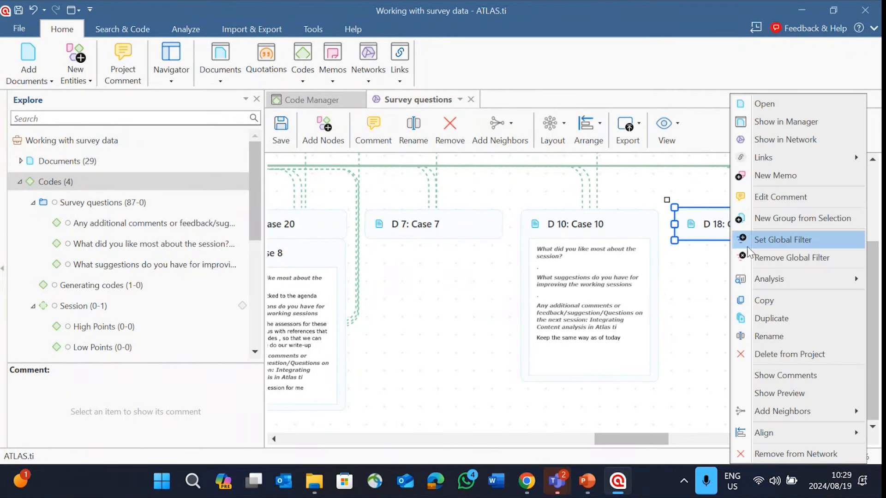
left_click(777, 379)
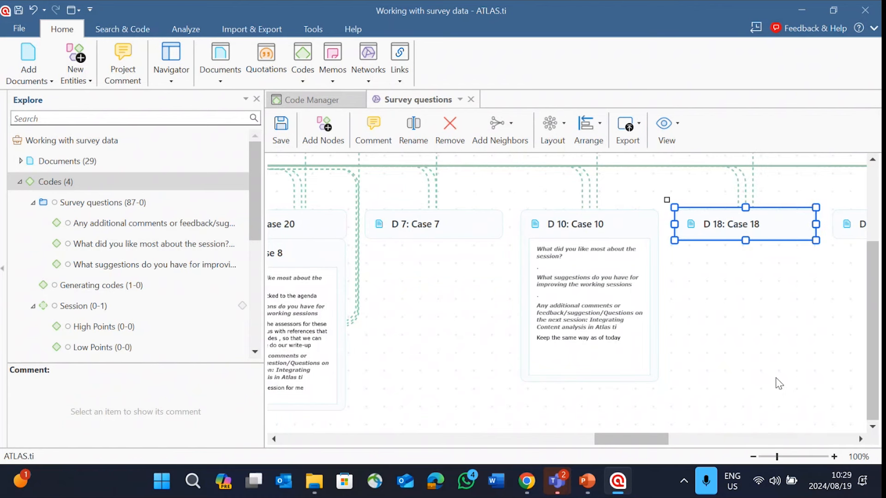
right_click(779, 383)
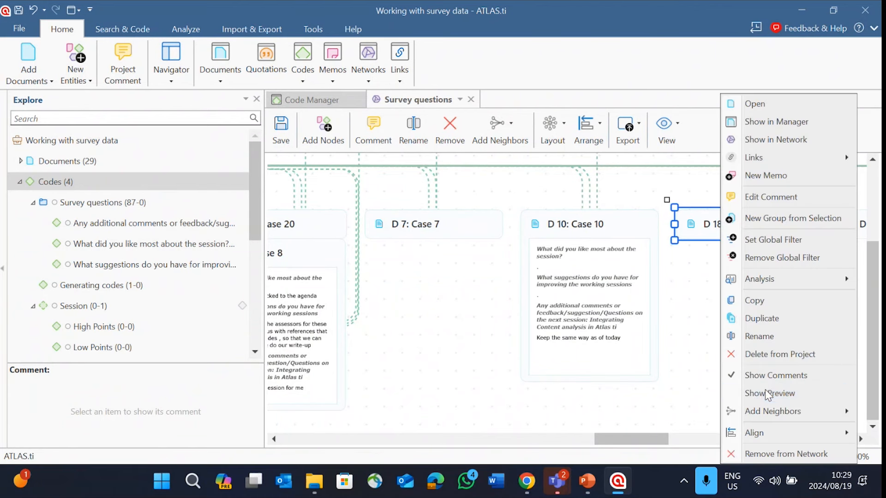
left_click(779, 394)
left_click_drag(726, 295, 732, 325)
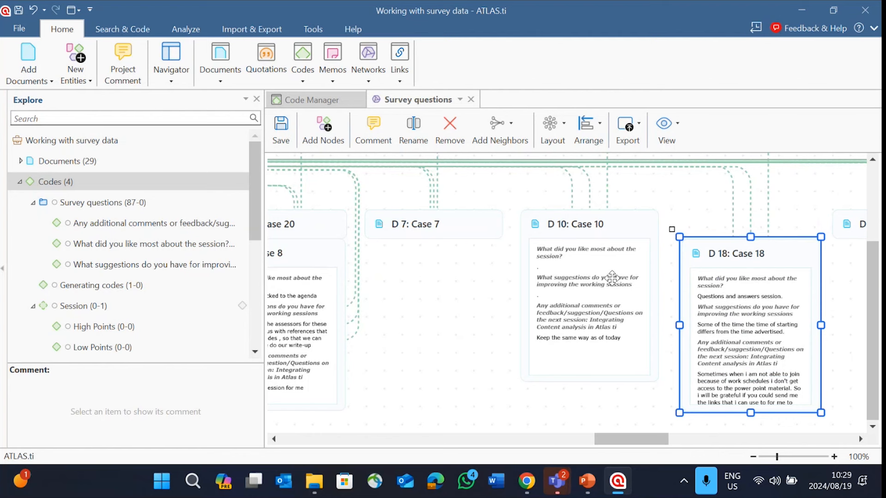
left_click_drag(608, 285, 595, 305)
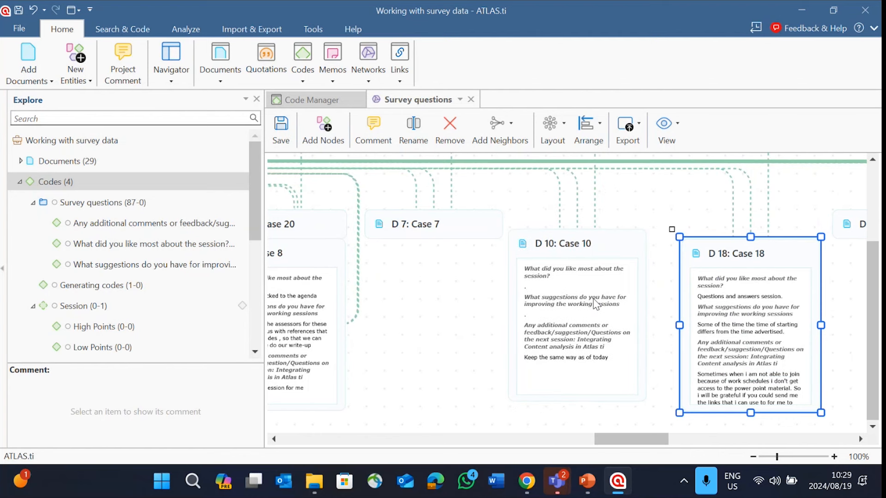
Step: Close the Survey questions network
left_click(471, 100)
left_click(442, 276)
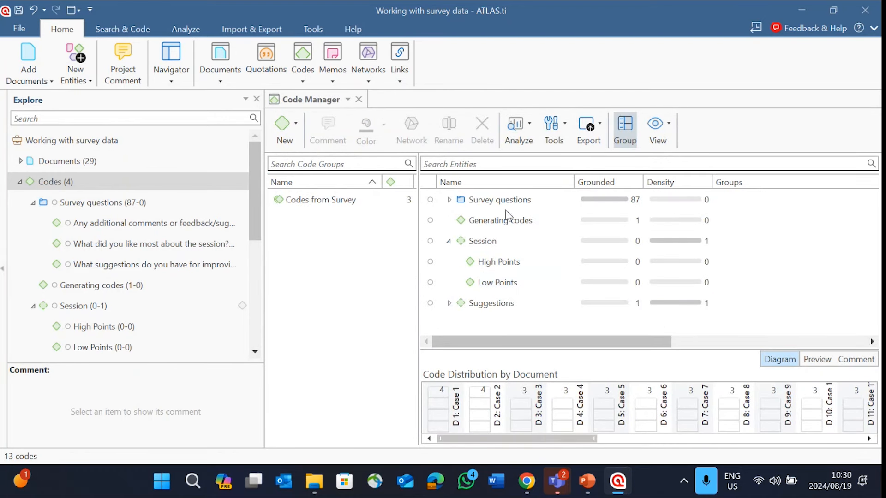
Step: Switch to the Session 11 presentation in PowerPoint and display slide 9, "Accessing Previous Sessions"
left_click(592, 485)
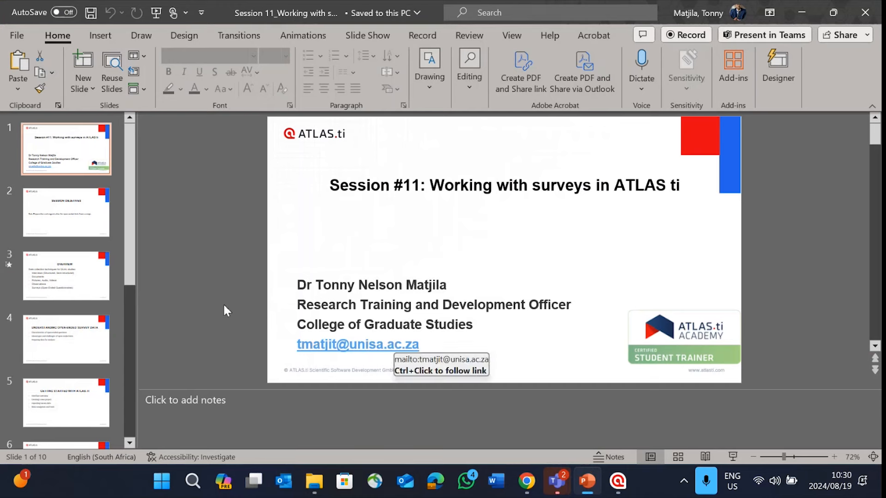
scroll(77, 302, "down", 6)
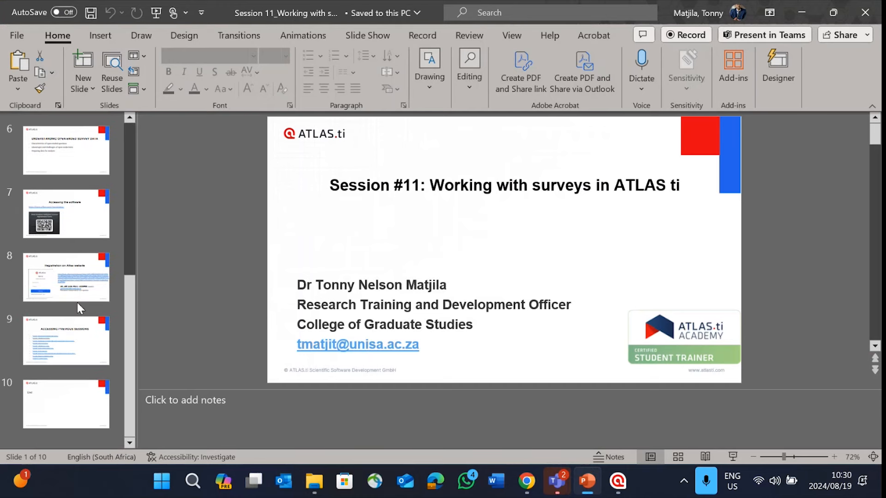
left_click(81, 348)
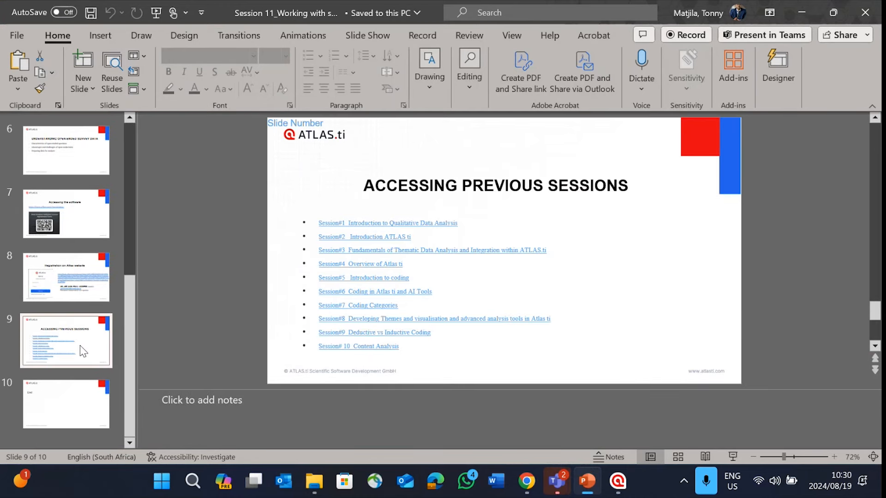